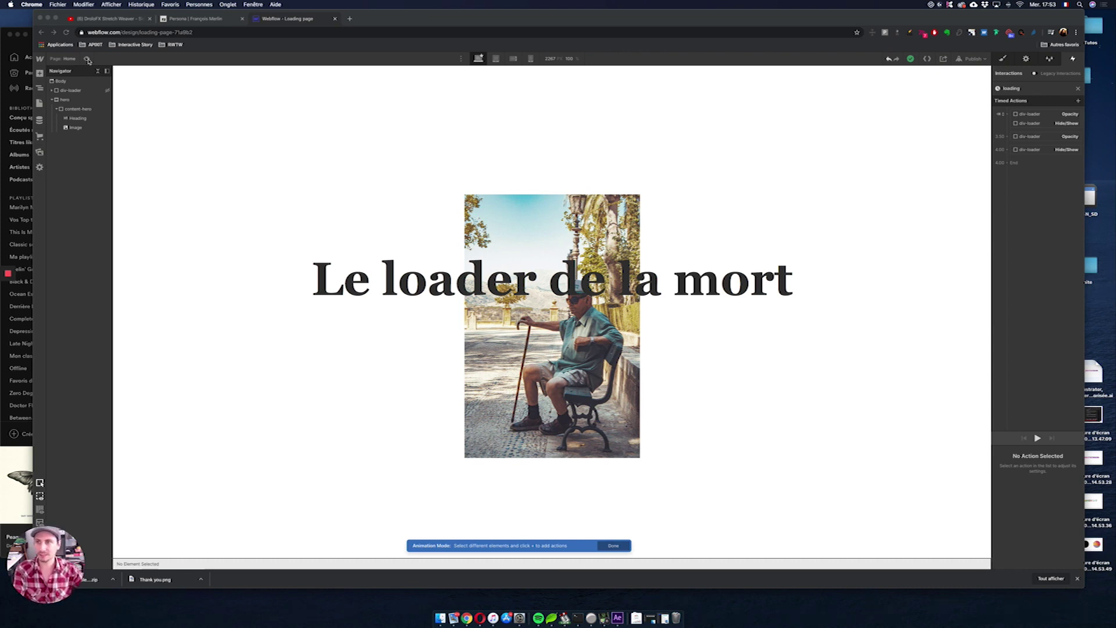
- Preview the loading page's loader animation and return to the page editor
click(88, 61)
click(88, 59)
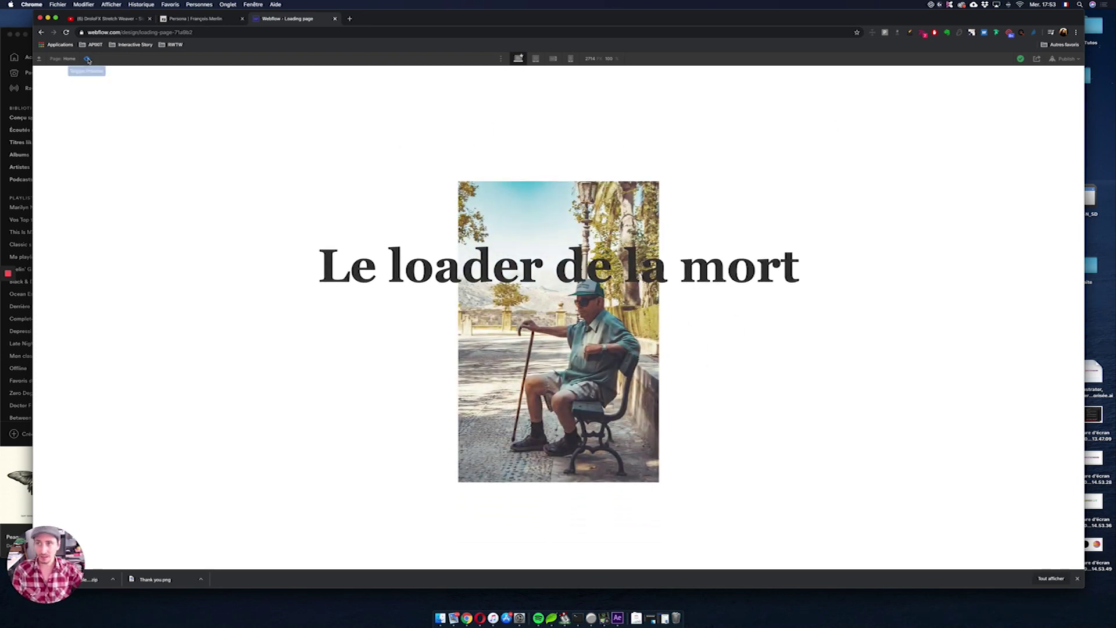
click(88, 59)
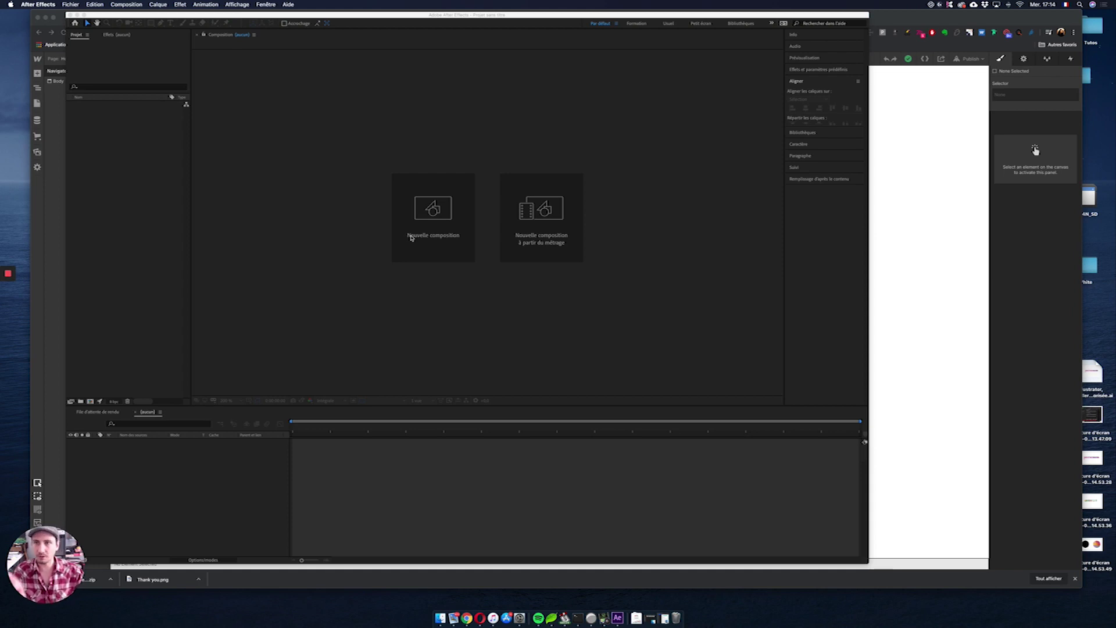
click(448, 217)
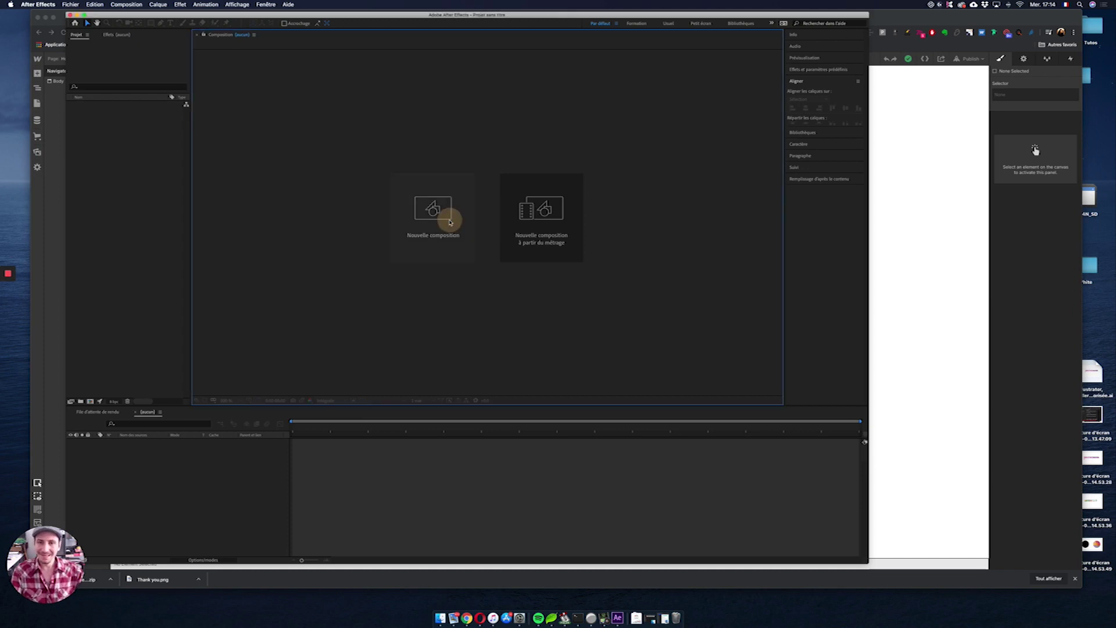
click(423, 211)
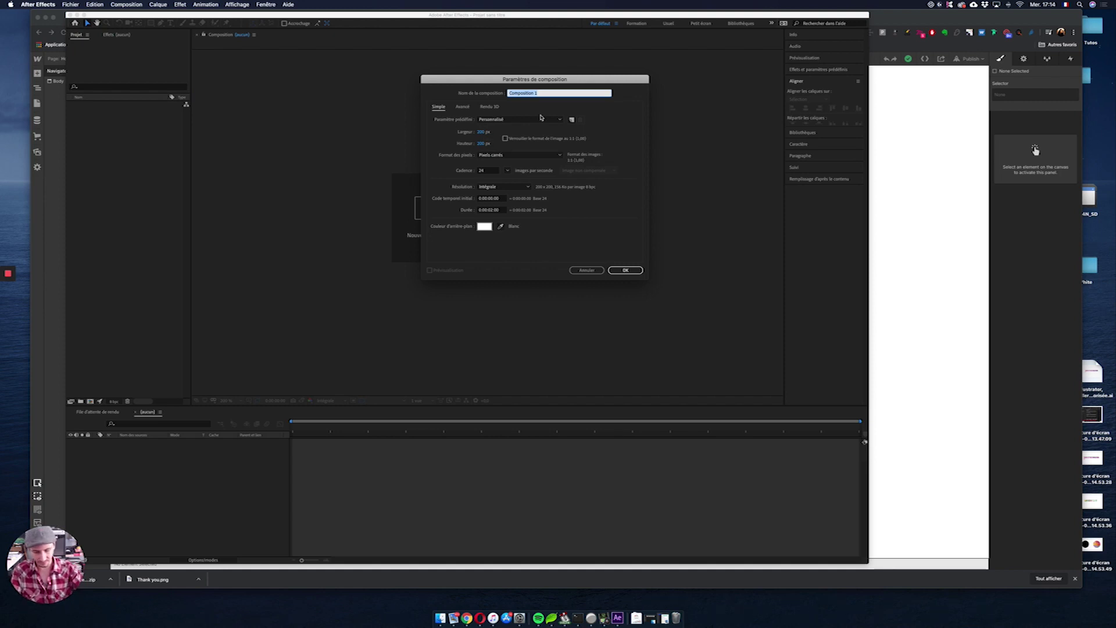
text(loe)
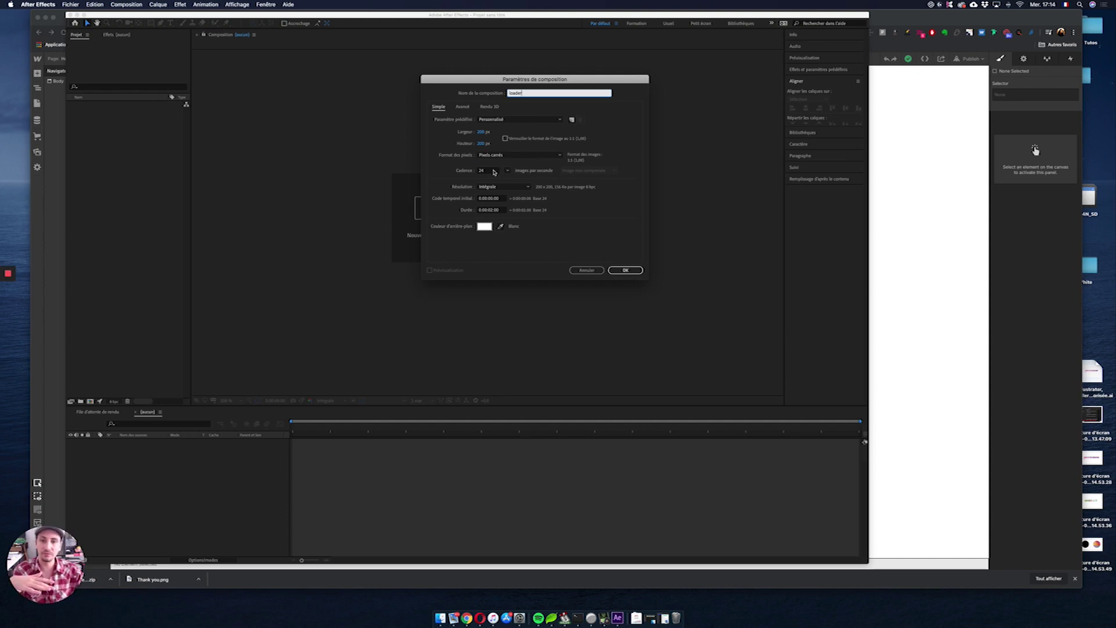
double_click(489, 171)
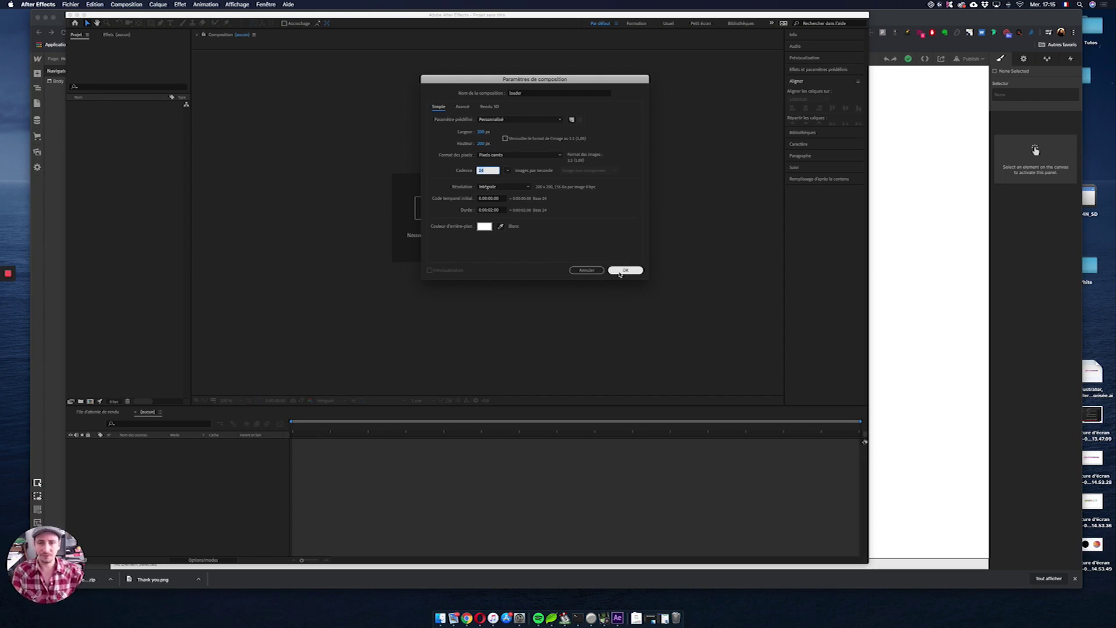
click(586, 270)
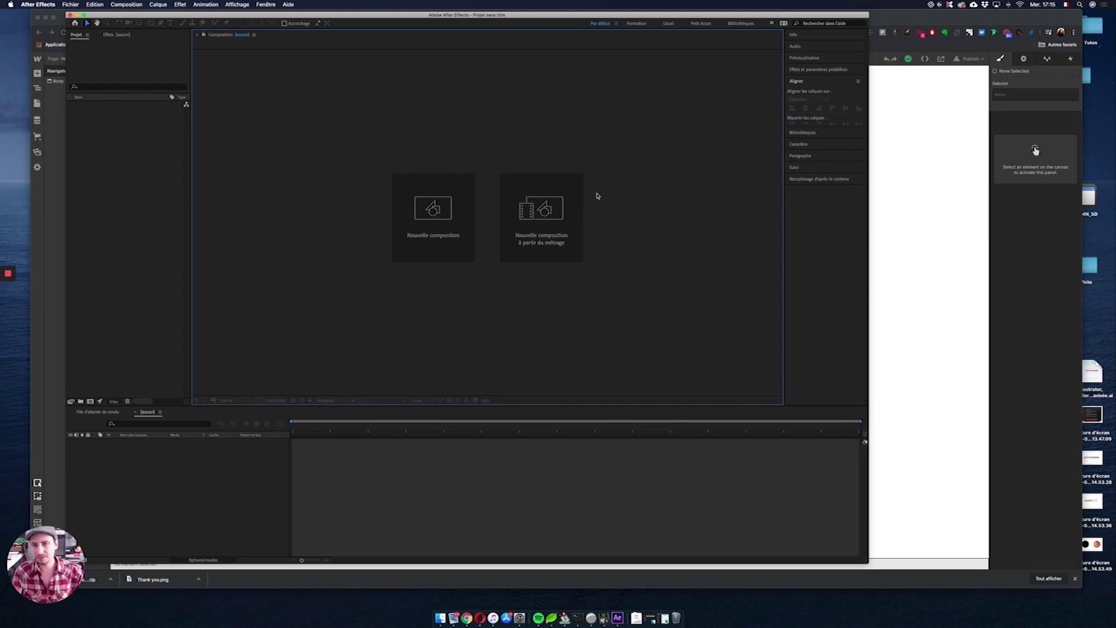
- Create a composition named loader at 24 frames per second with a duration of 0:00:02:00 and a white background
click(437, 208)
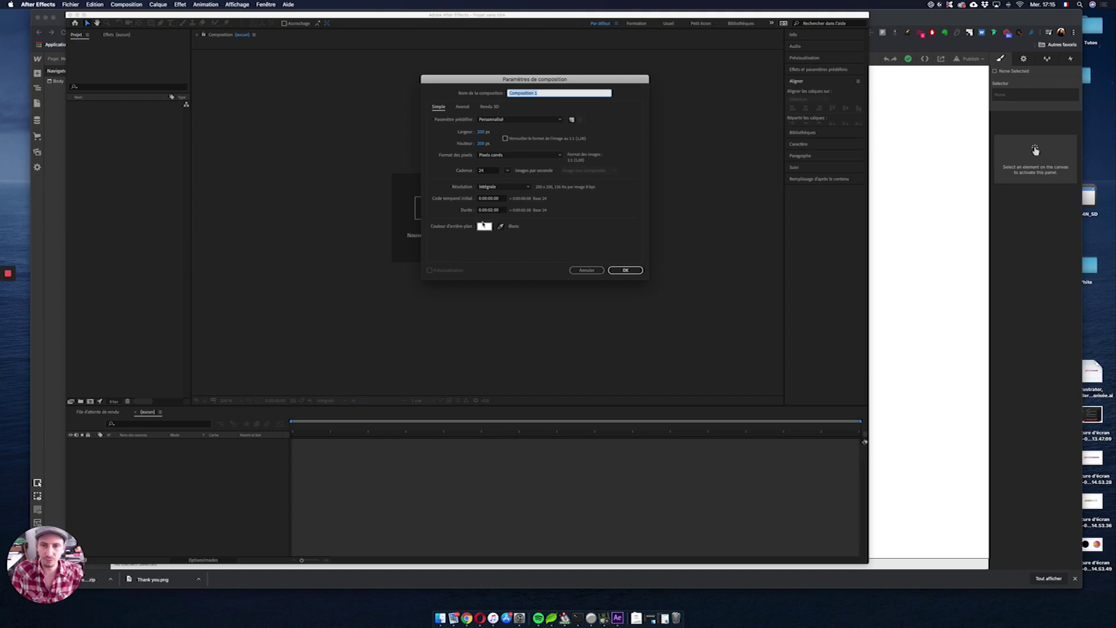
key(BackSpace)
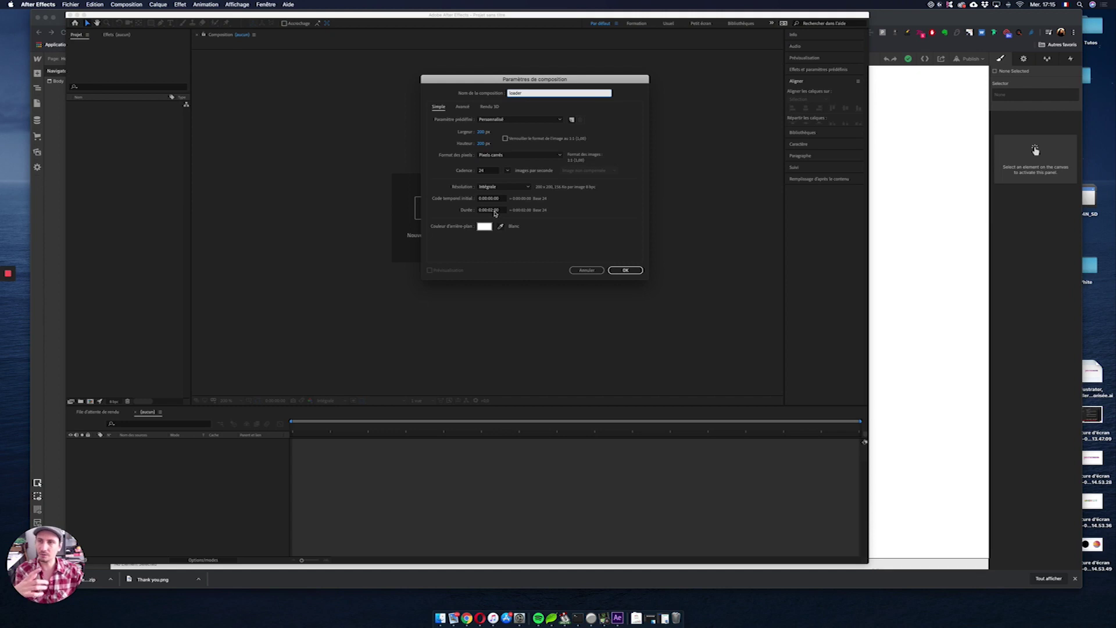
click(635, 274)
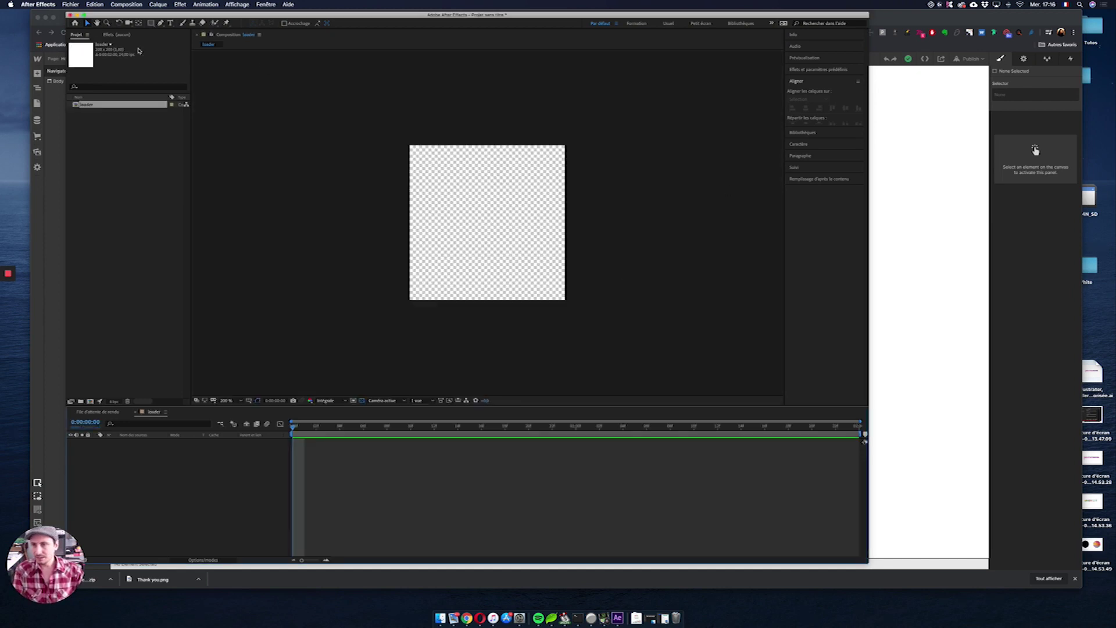
- Draw a black-outlined circle nearly filling the composition with the Ellipse tool and centre it horizontally and vertically
click(152, 23)
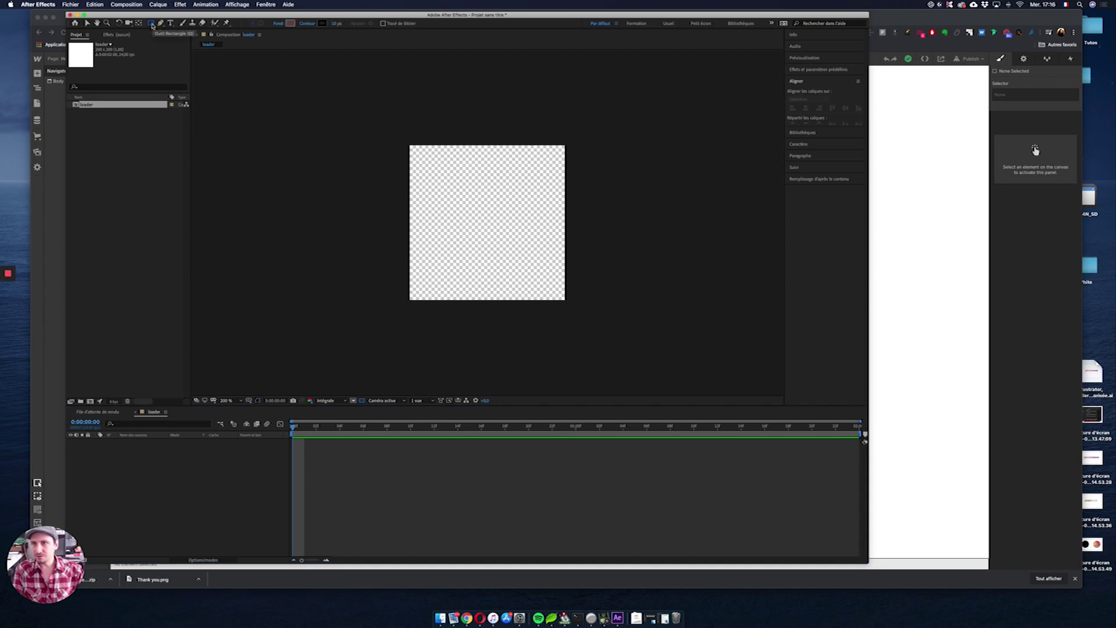
click(154, 26)
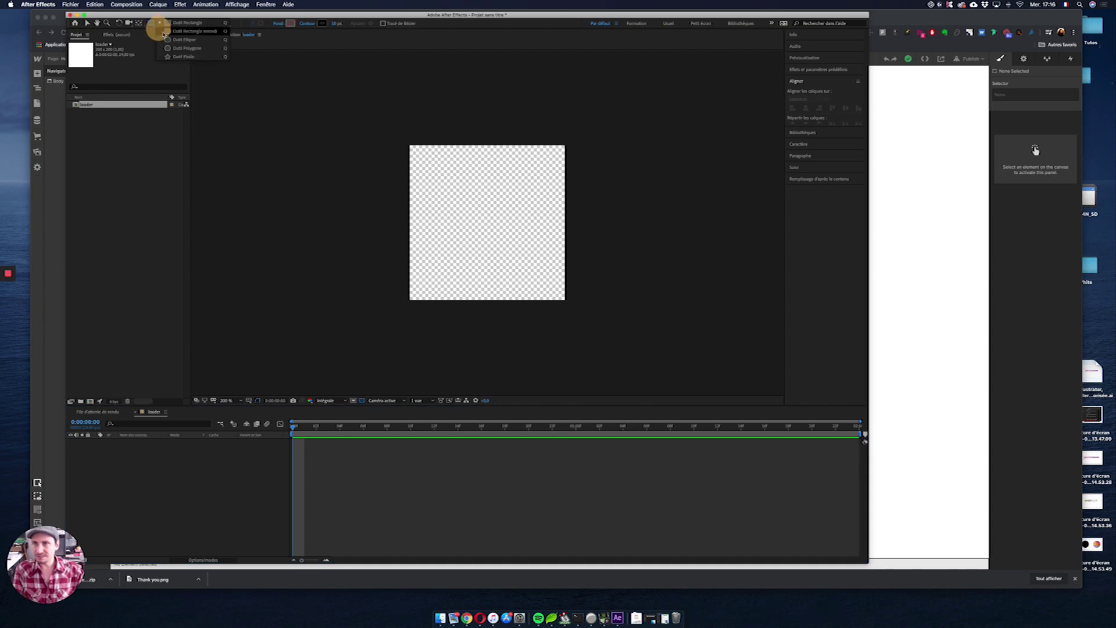
click(184, 39)
mouse_move(412, 160)
mouse_down()
mouse_move(446, 205)
mouse_move(551, 282)
mouse_up()
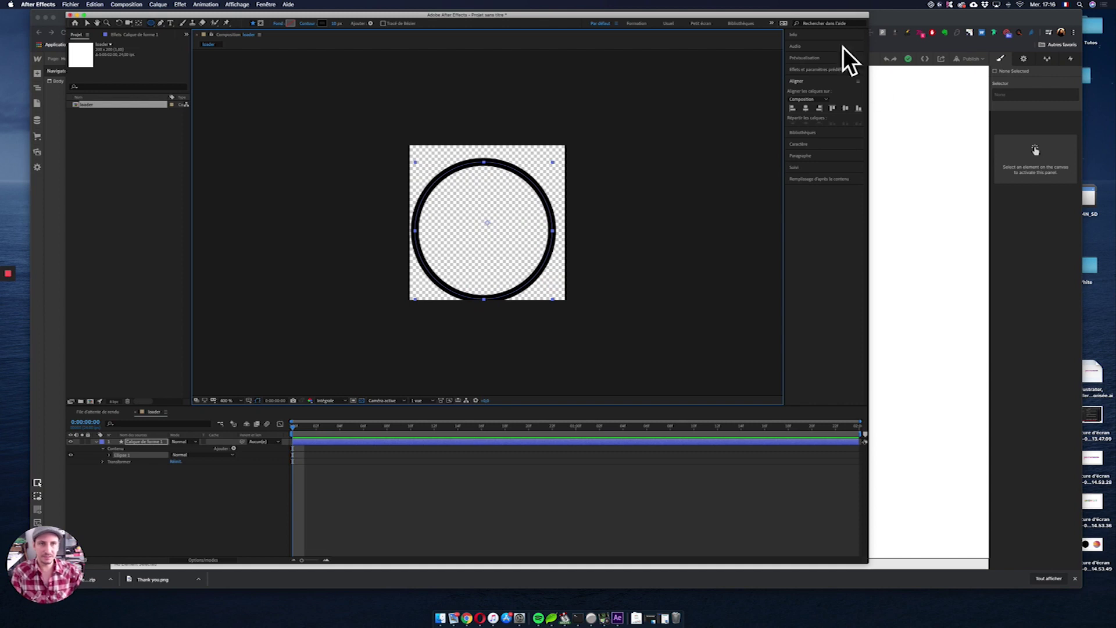
click(806, 109)
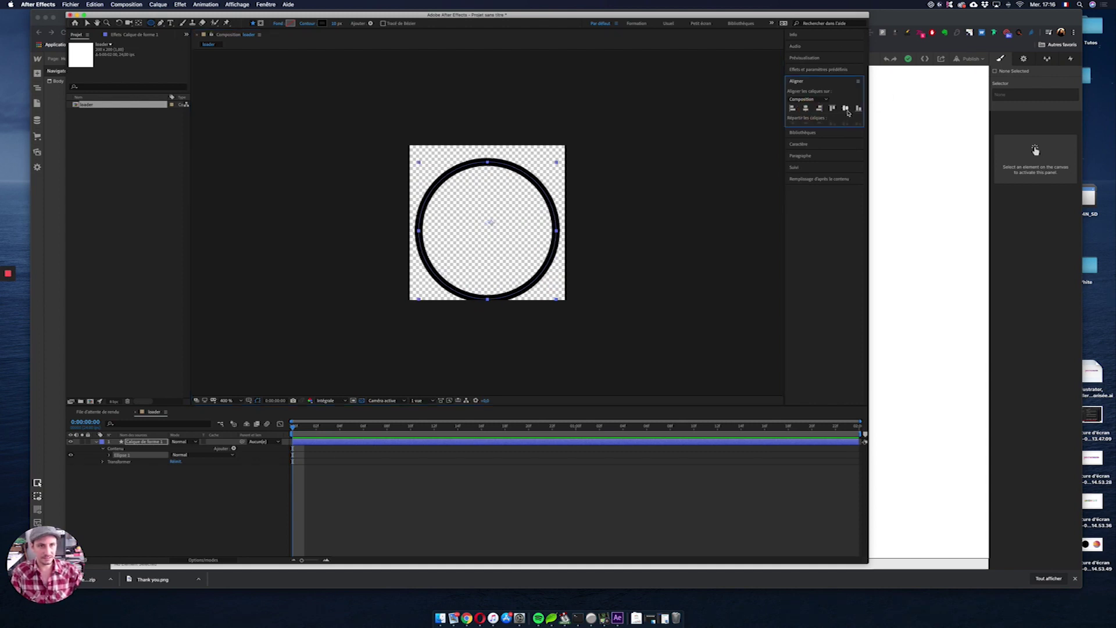
click(846, 109)
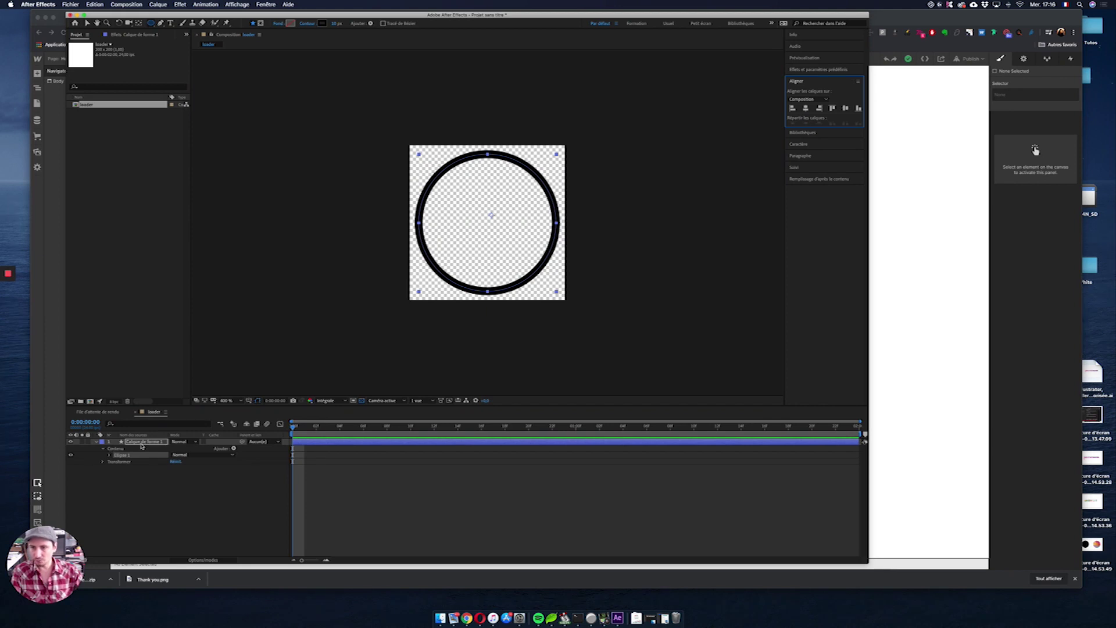
- Add Trim Paths (Raccorder les tracés) to the circle, expand its properties and test the start value
click(234, 449)
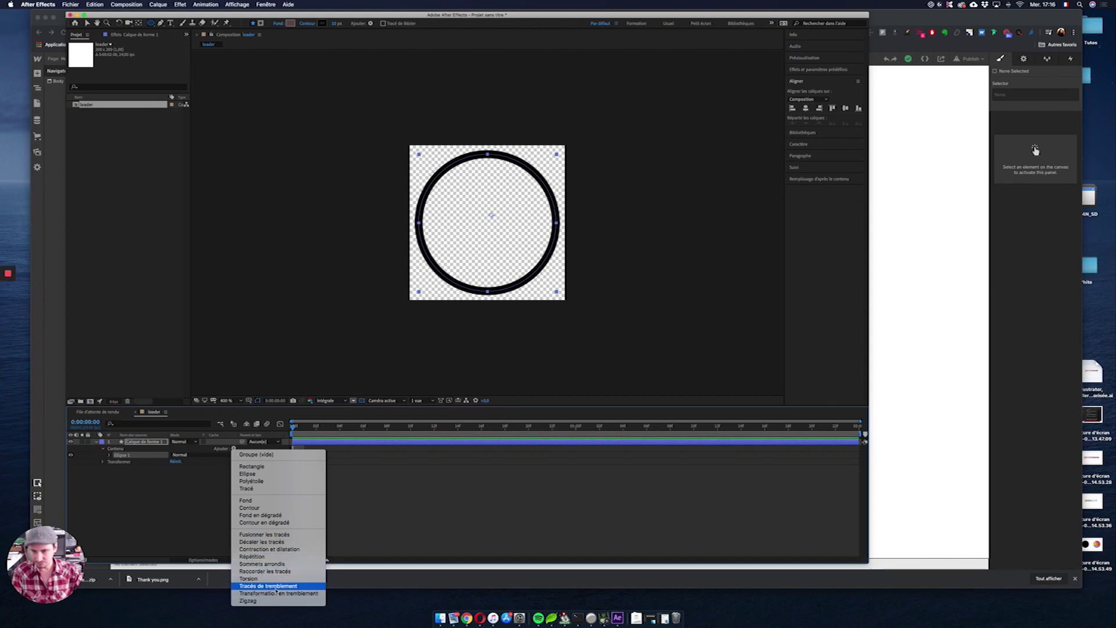
click(280, 572)
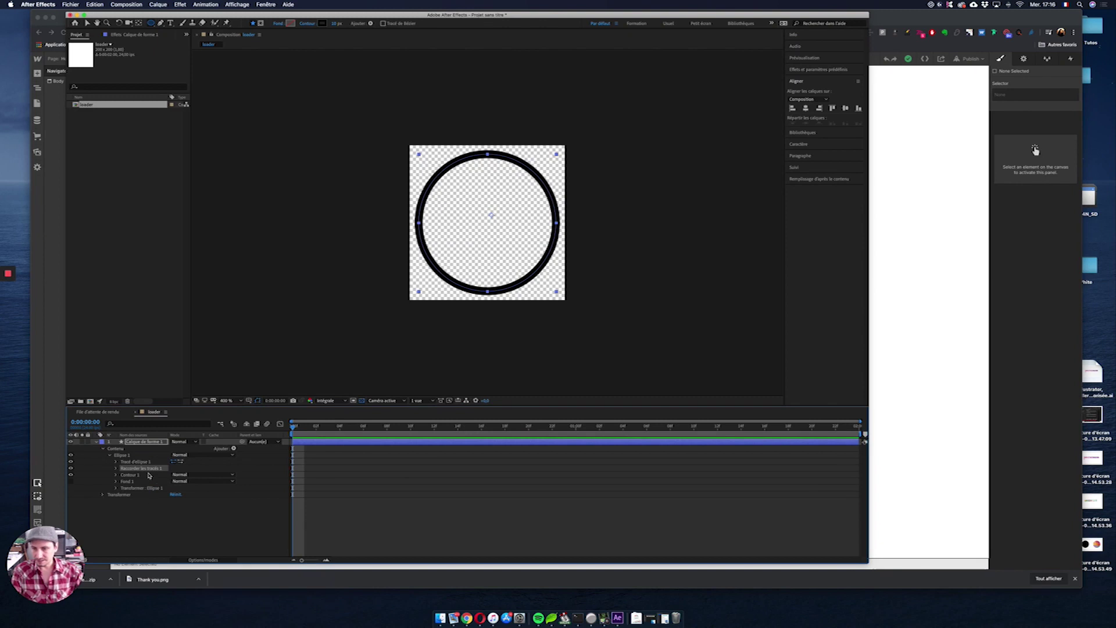
click(116, 468)
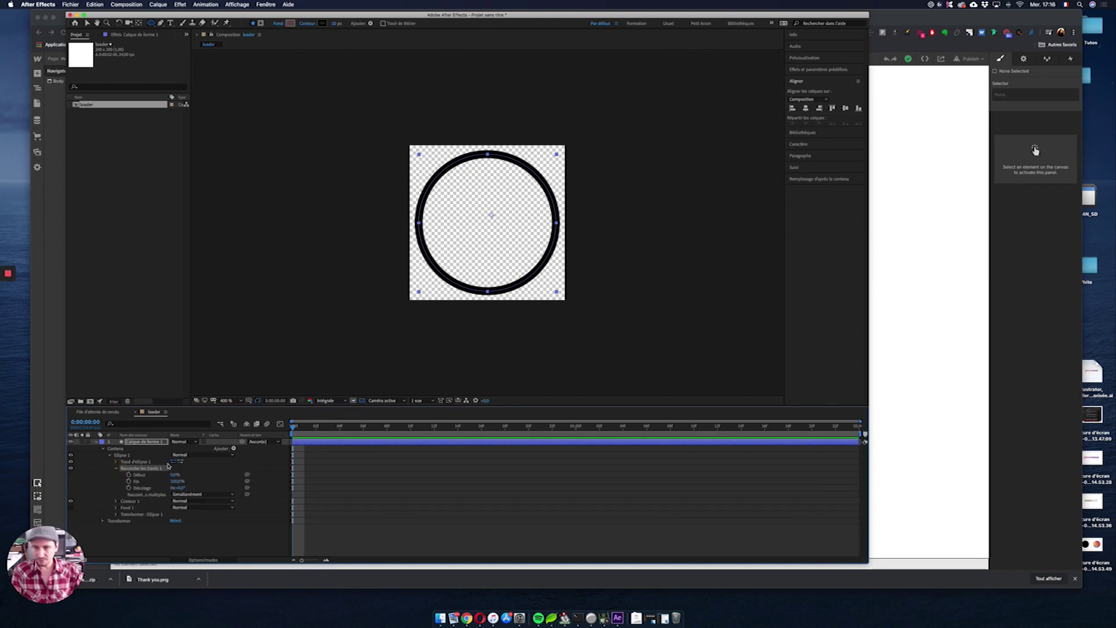
mouse_move(176, 482)
mouse_down()
mouse_move(150, 481)
mouse_move(220, 481)
mouse_move(145, 474)
mouse_move(212, 473)
mouse_move(168, 480)
mouse_up()
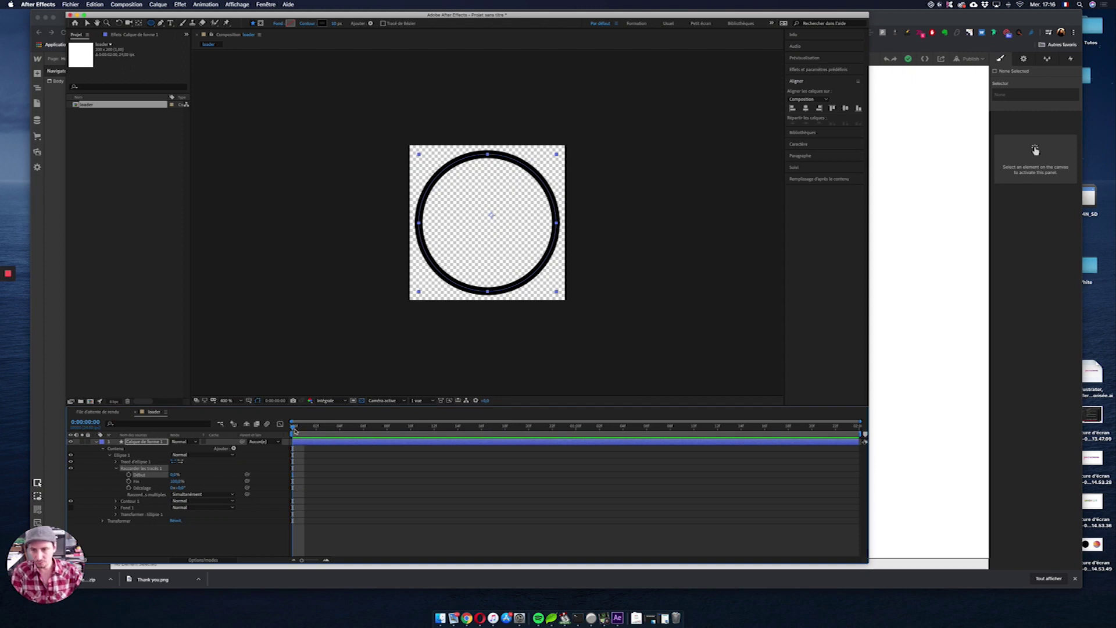
- Keyframe the Trim Paths start (Début) at 0% at 0:00:01:23 and at 100% at 0:00:00:00
click(538, 431)
drag(812, 433, 881, 436)
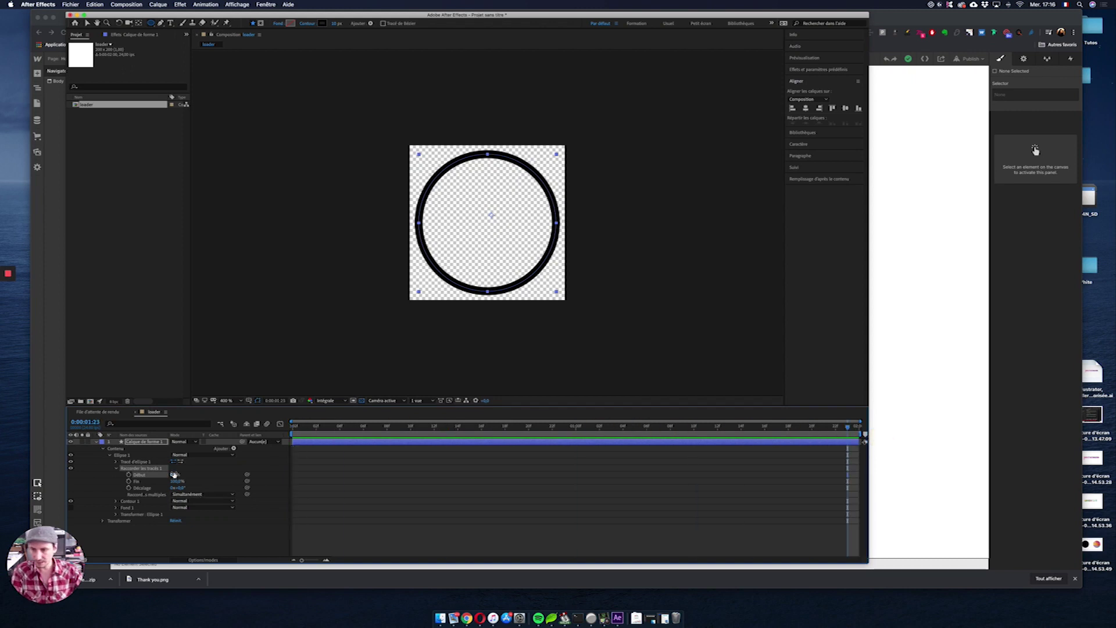
click(129, 475)
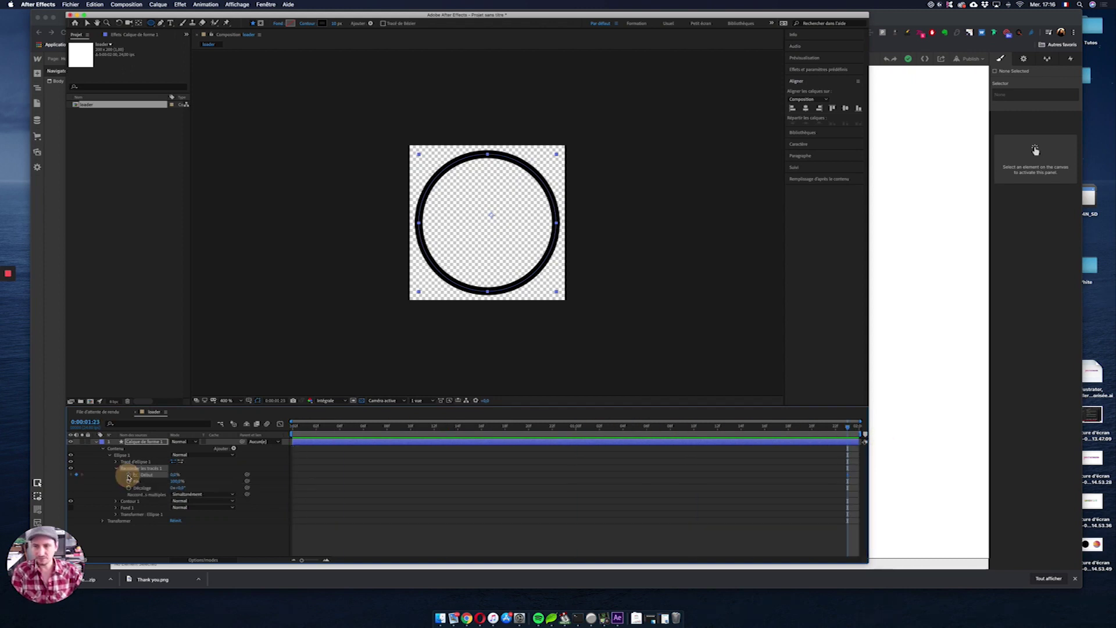
drag(848, 430, 285, 441)
drag(164, 474, 207, 472)
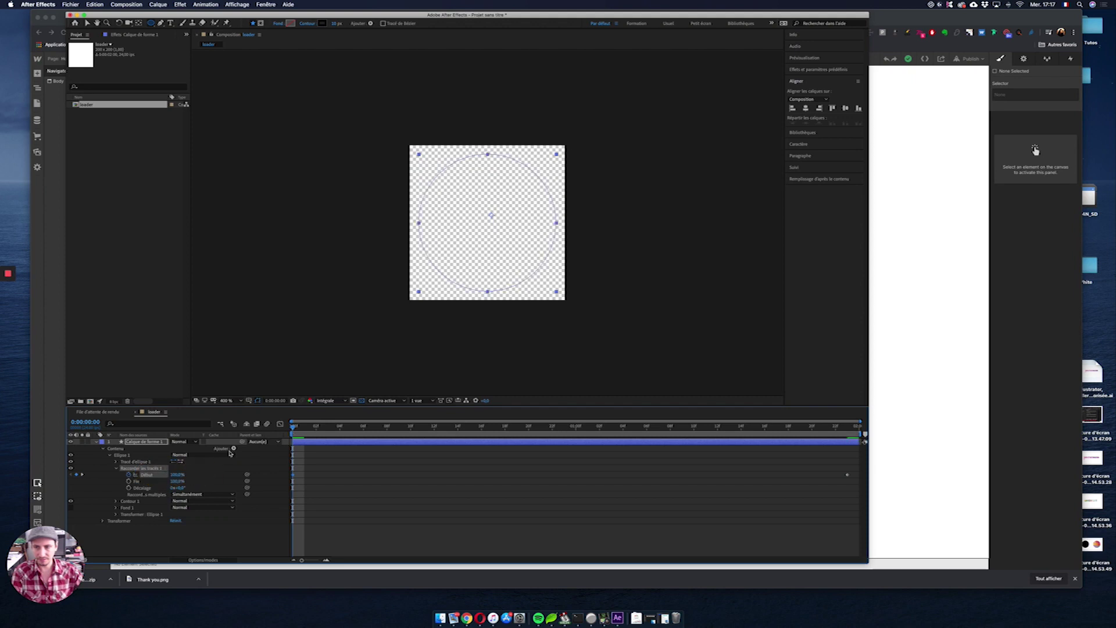
- Play back the circle's drawing animation from the first frame, then stop the playback
click(293, 425)
key(Return)
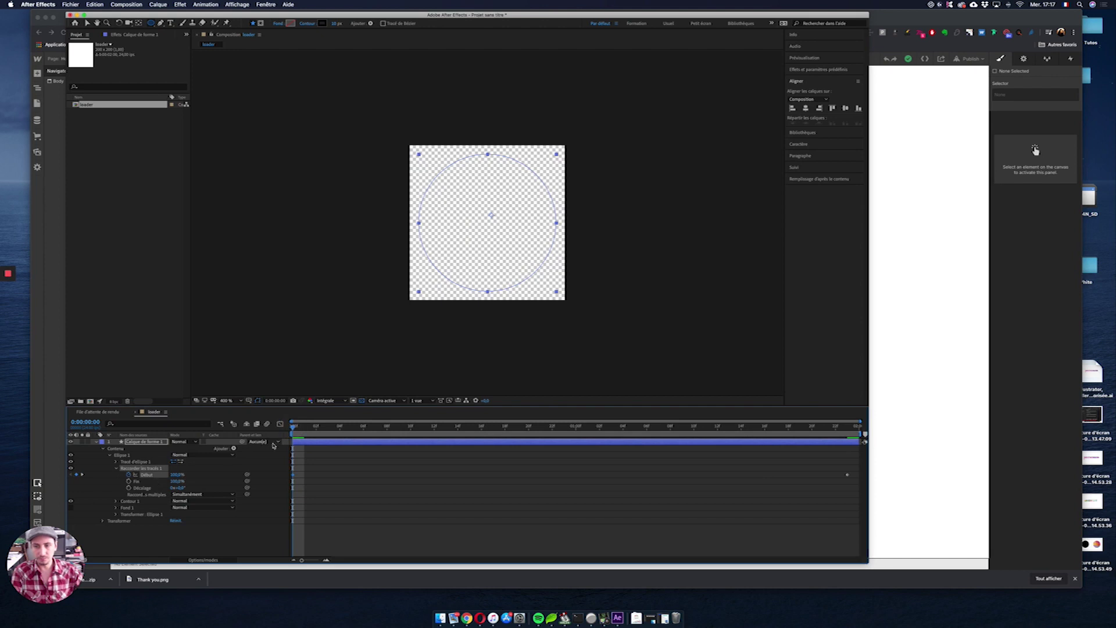
click(294, 427)
mouse_move(294, 427)
mouse_down()
mouse_move(857, 448)
mouse_move(199, 452)
mouse_up()
key(space)
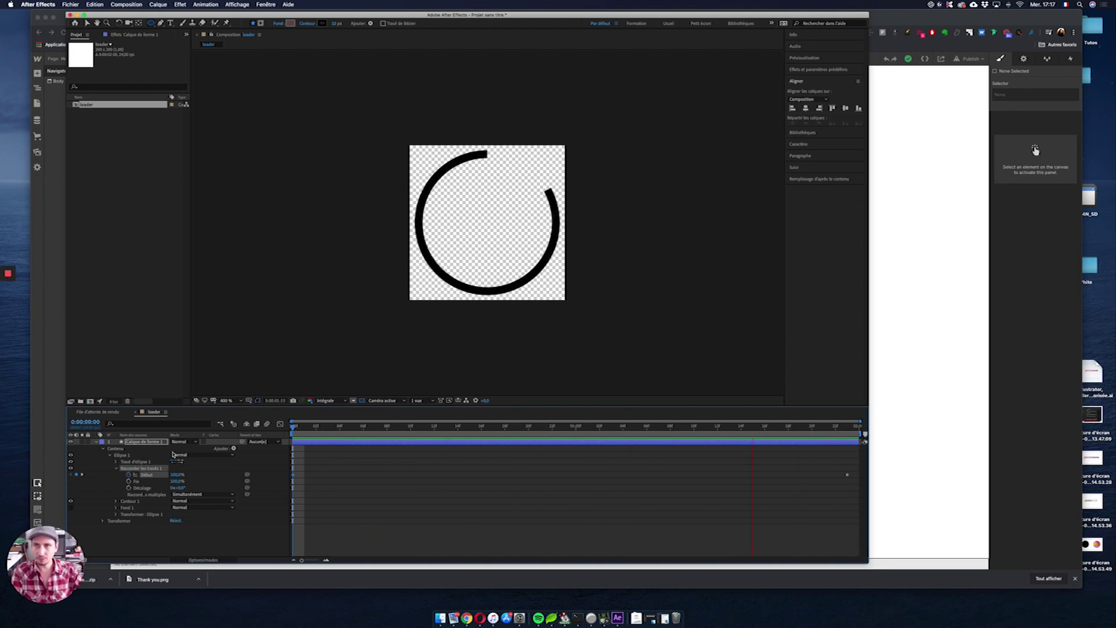
key(space)
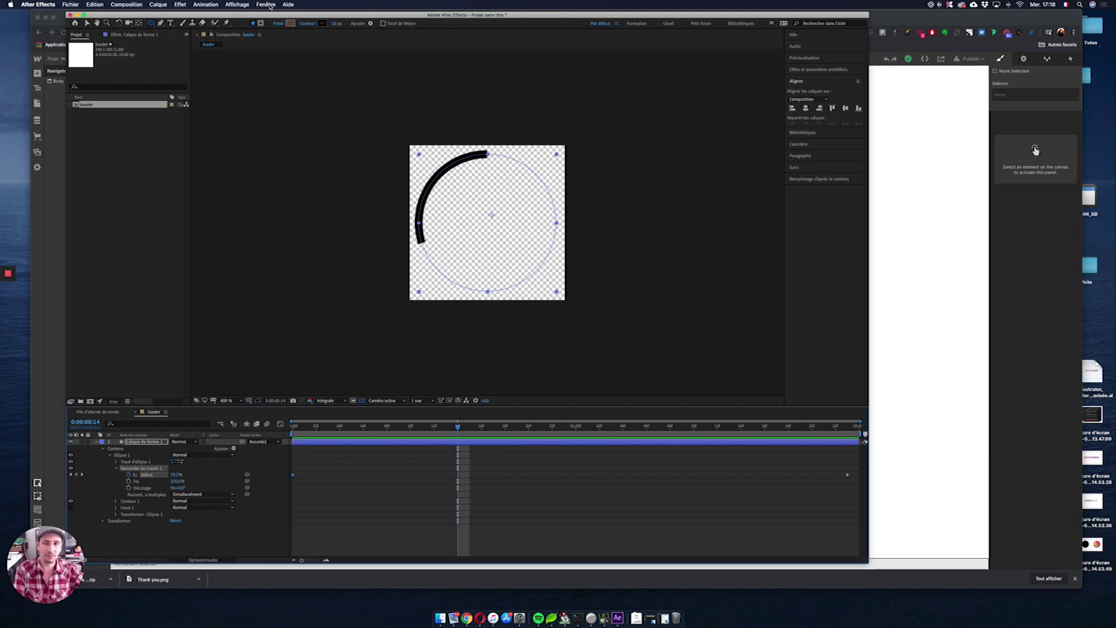
- Open the Bodymovin extension and place its window over the composition view
click(266, 5)
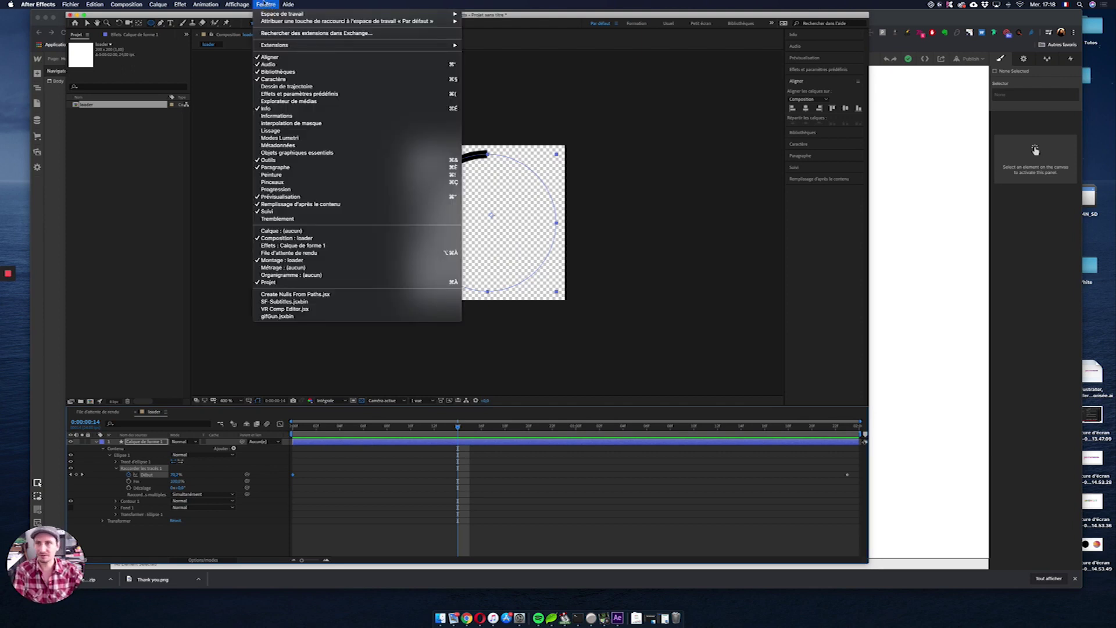
mouse_move(283, 46)
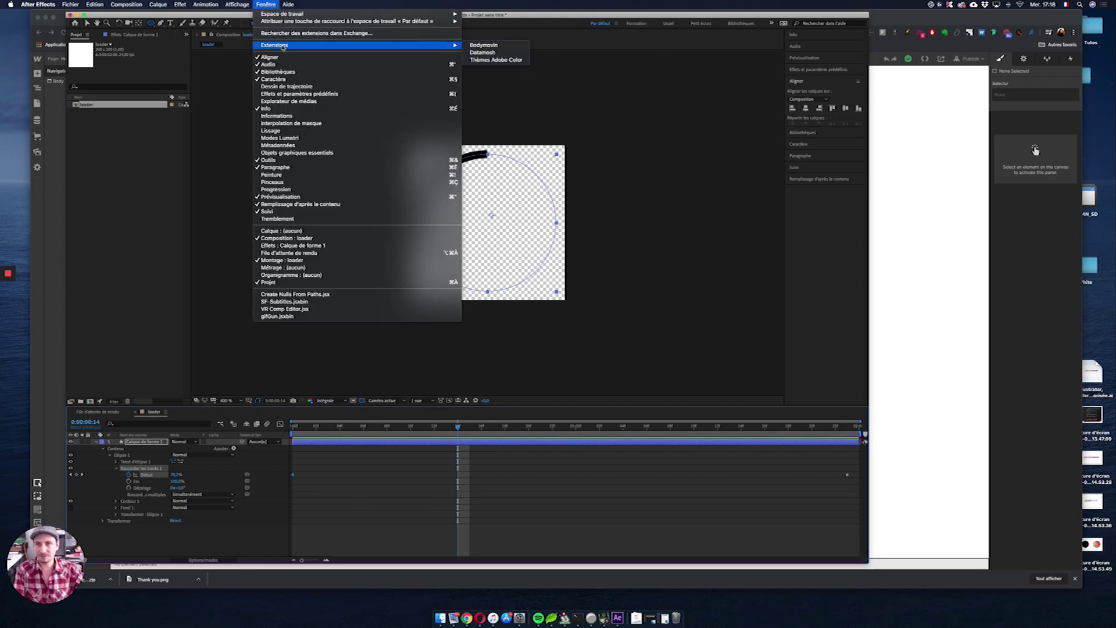
click(501, 47)
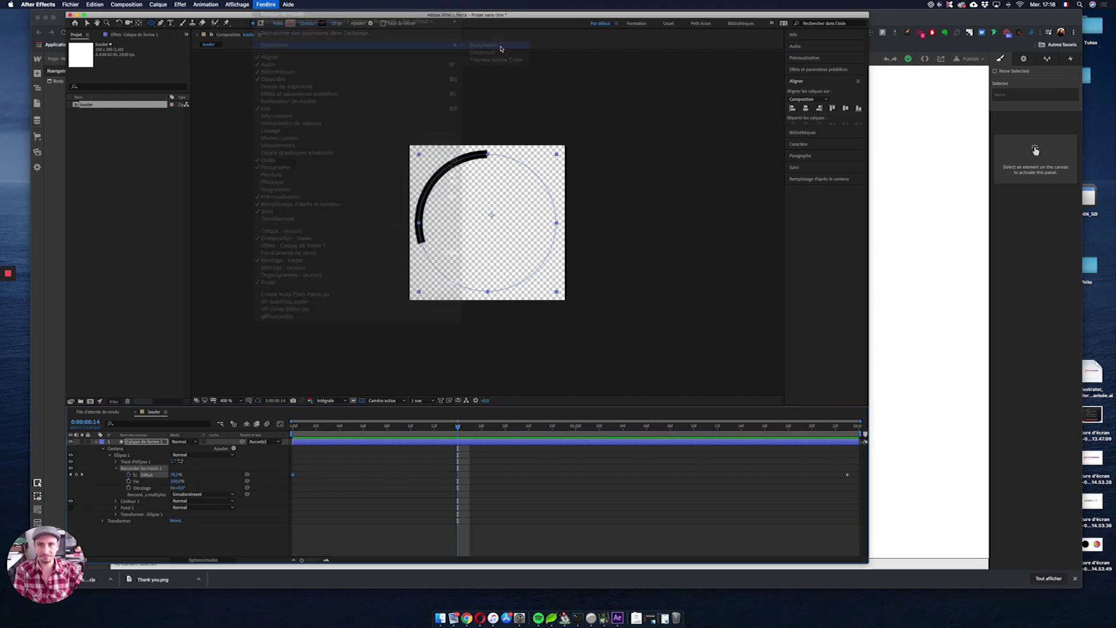
drag(415, 134, 485, 110)
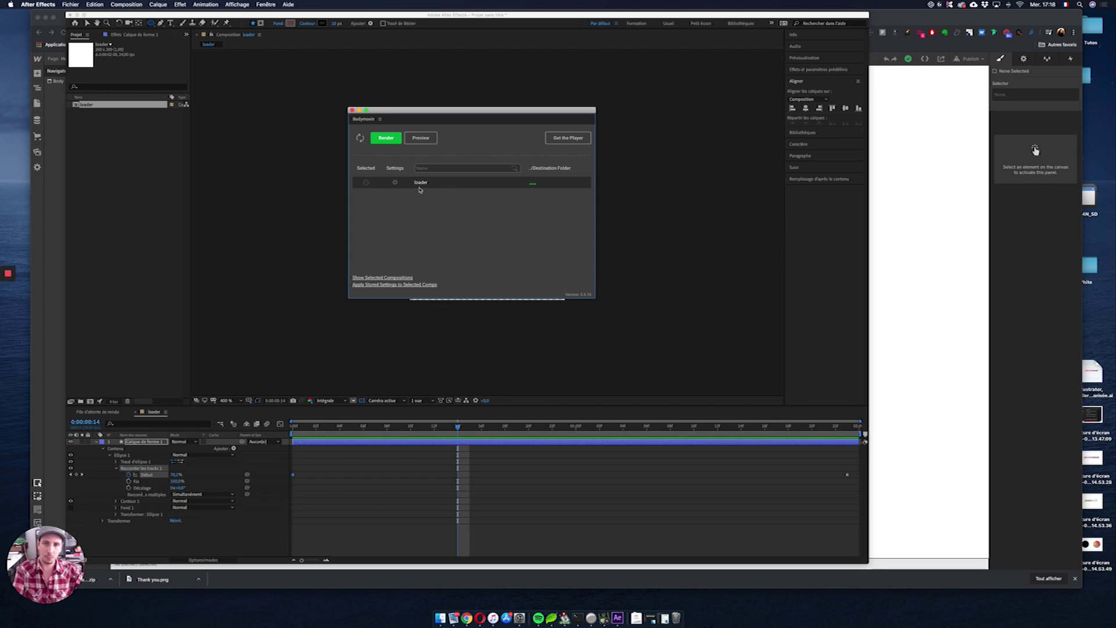
- Start choosing the loader composition's export destination and create a folder named Loader_lottie on the Desktop (Bureau)
click(532, 183)
scroll(461, 219, down, 3)
scroll(461, 220, up, 5)
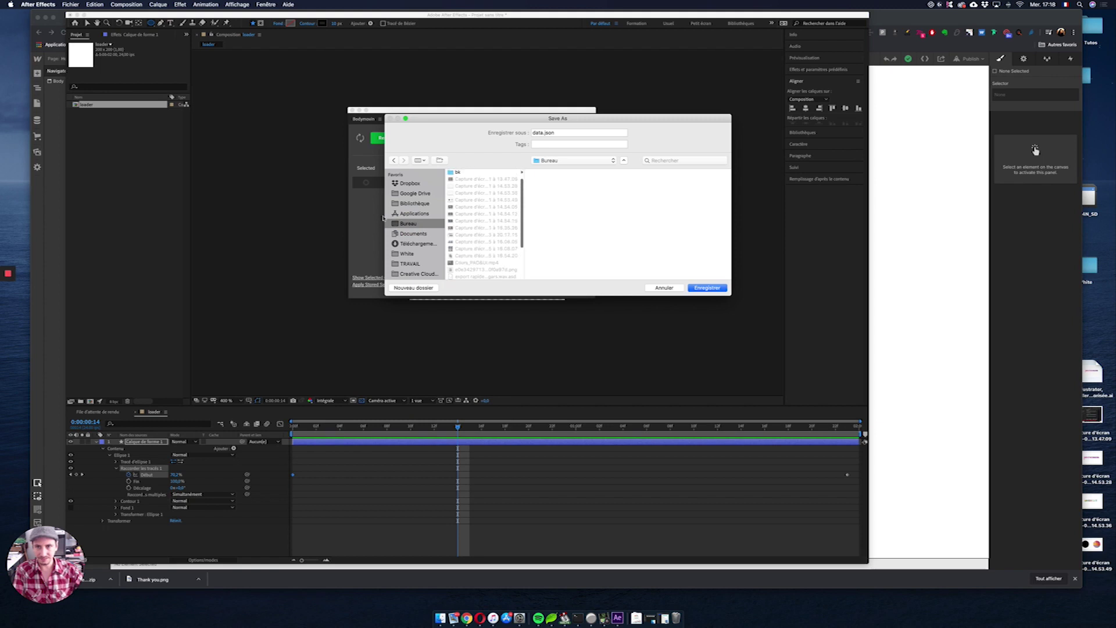
click(401, 287)
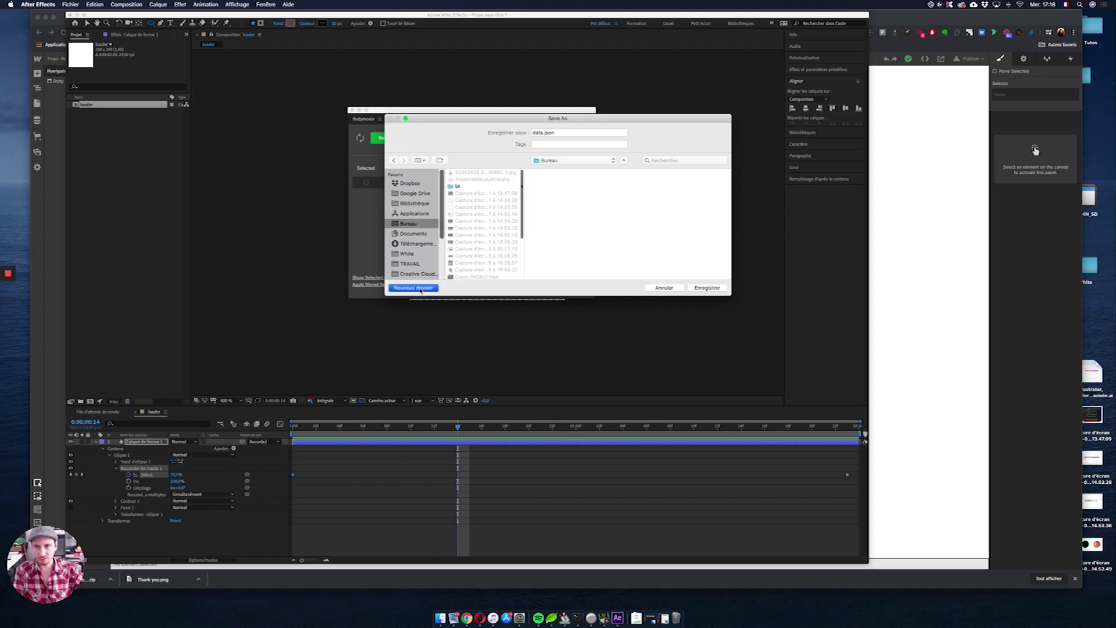
text(Lo)
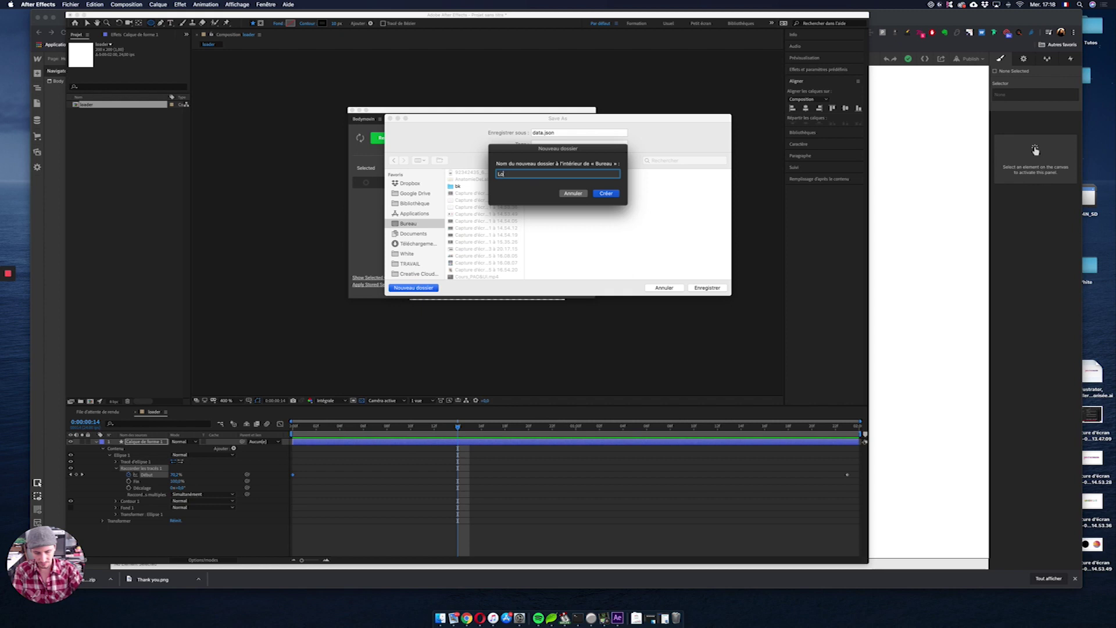
text(ader_lottie)
key(Return)
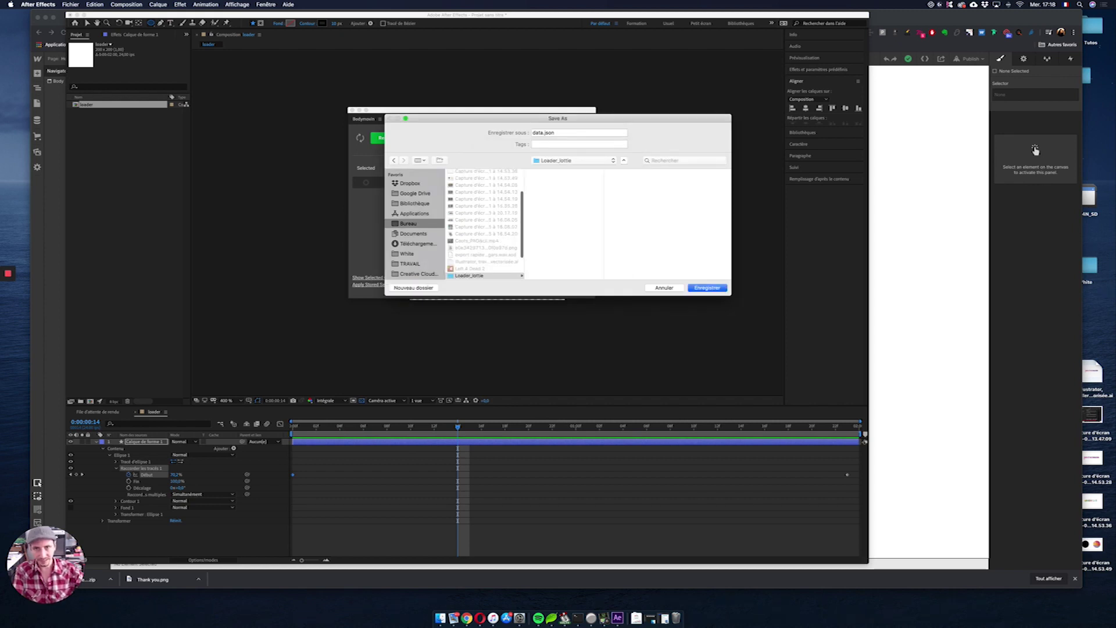
- Name the export file loader.json and save the destination in the Loader_lottie folder
double_click(540, 133)
text(loader)
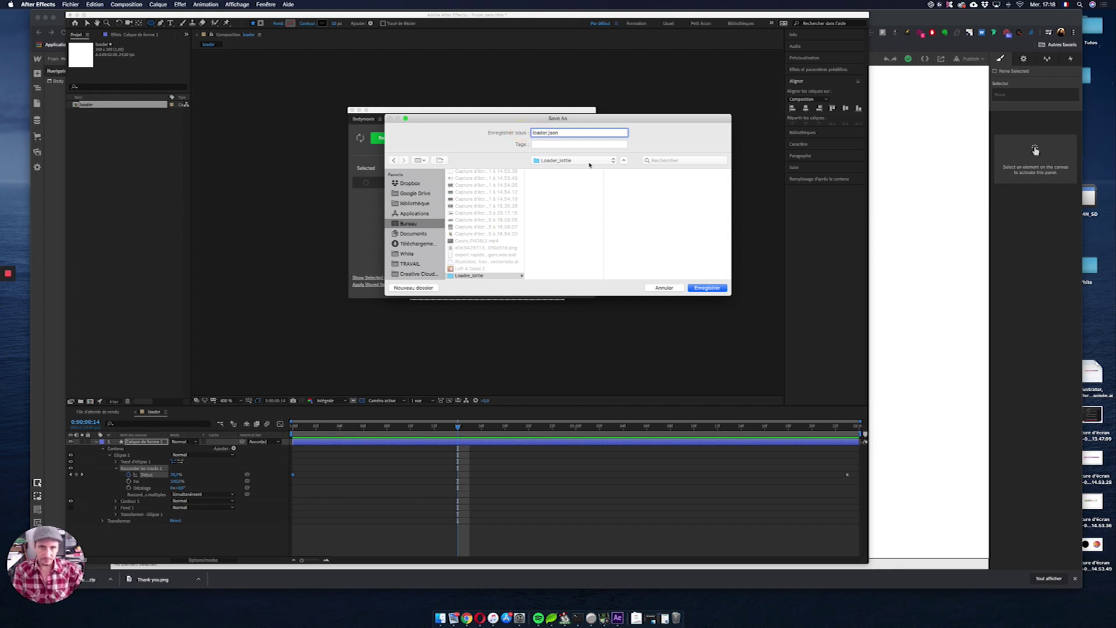
click(715, 288)
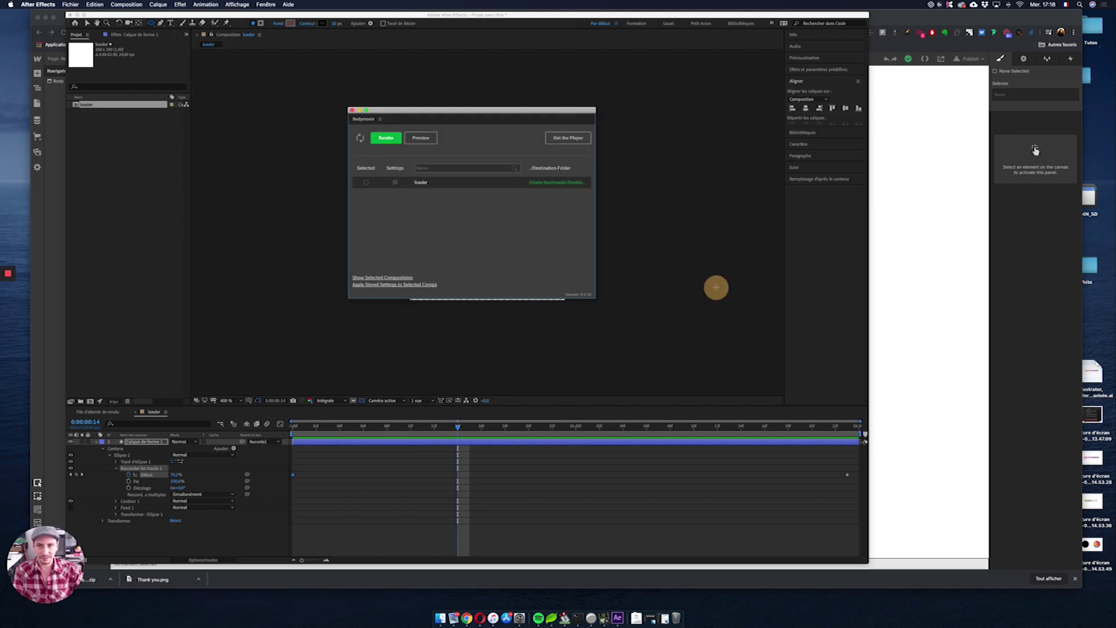
- Enable the Demo export option in the loader composition's Bodymovin settings and save them
drag(487, 112, 508, 101)
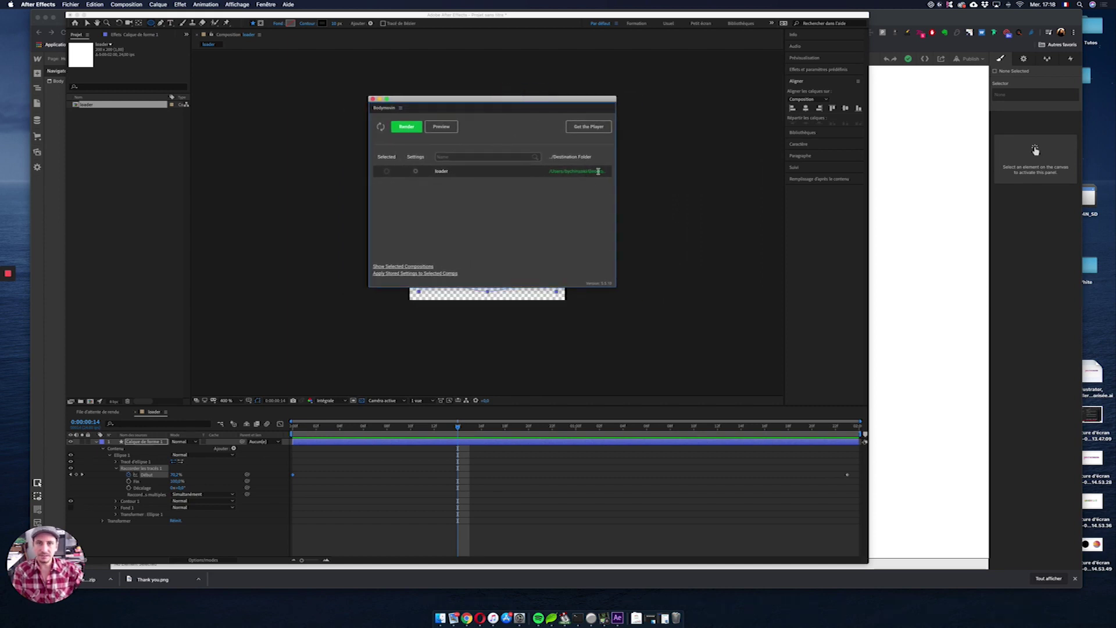
click(415, 171)
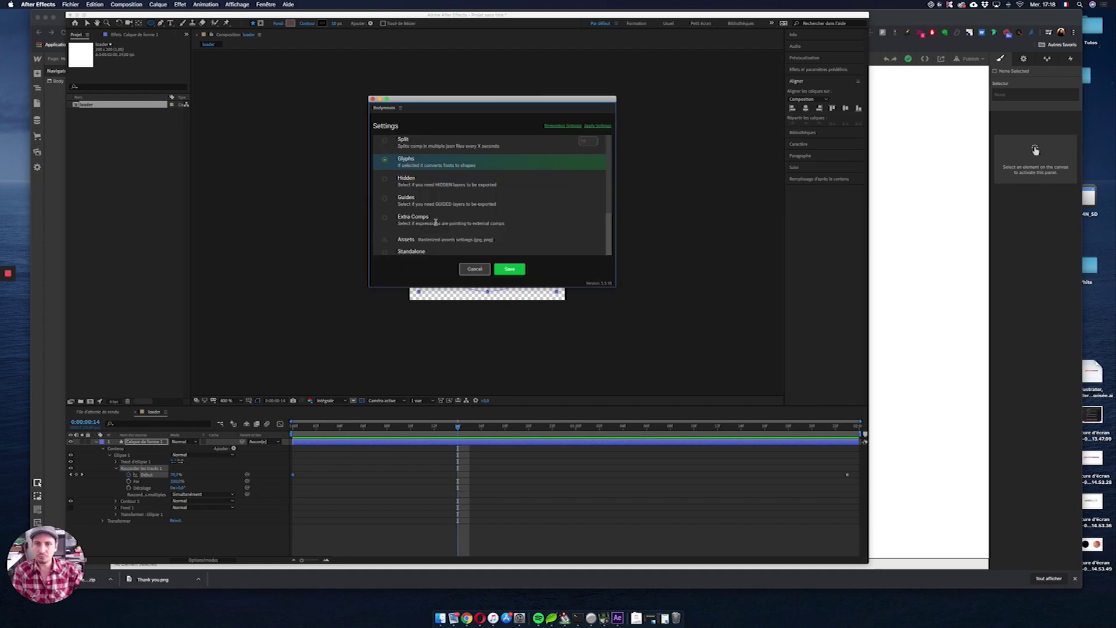
scroll(430, 233, down, 3)
scroll(465, 204, down, 1)
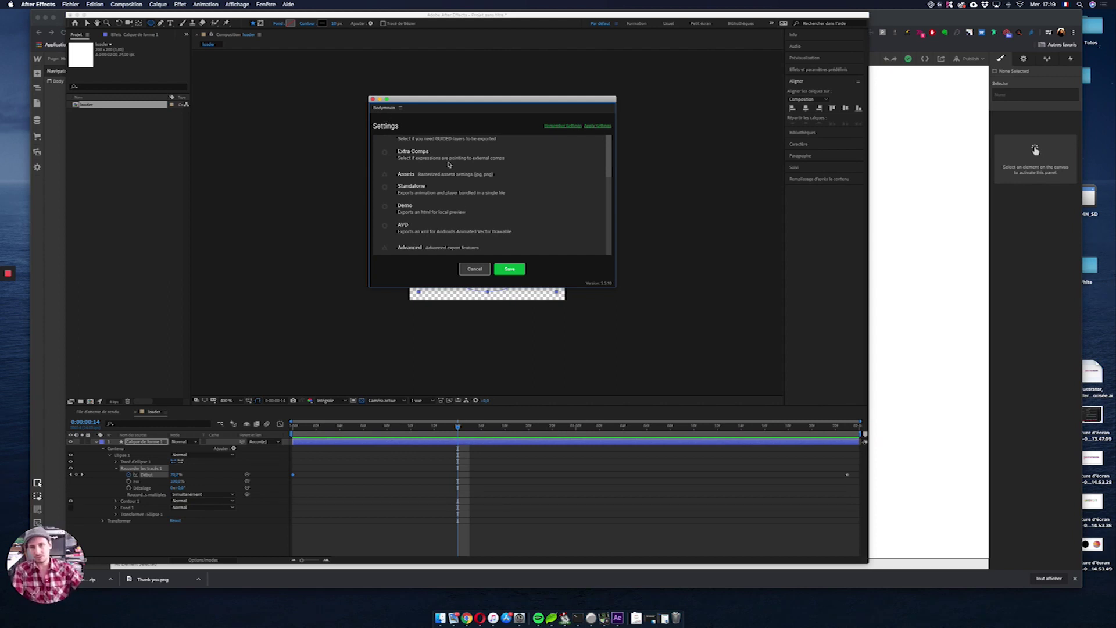
click(385, 208)
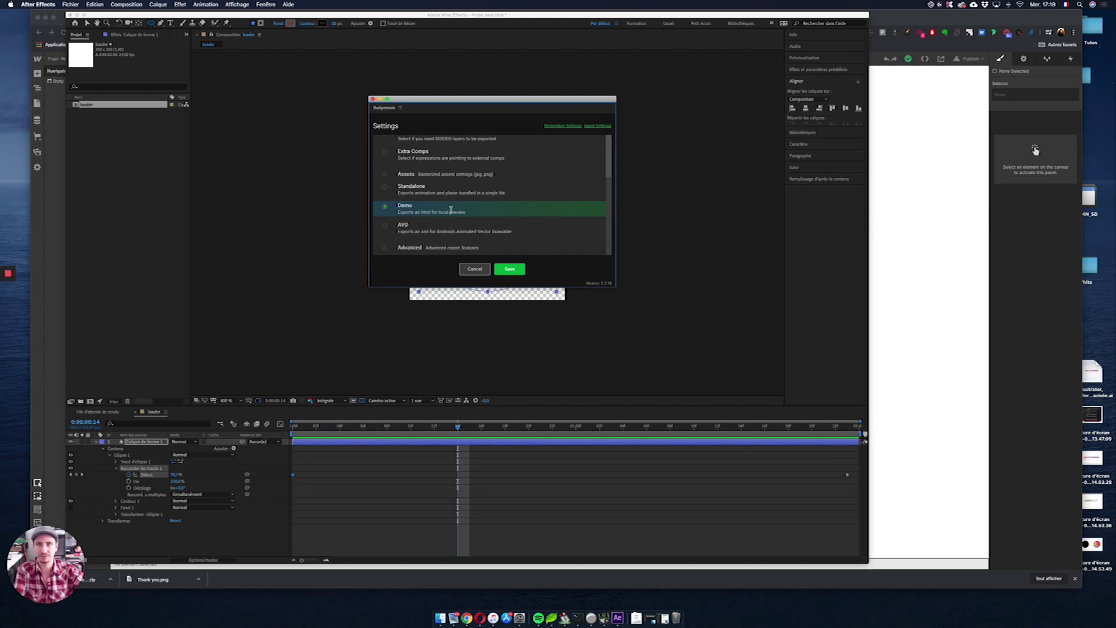
click(511, 270)
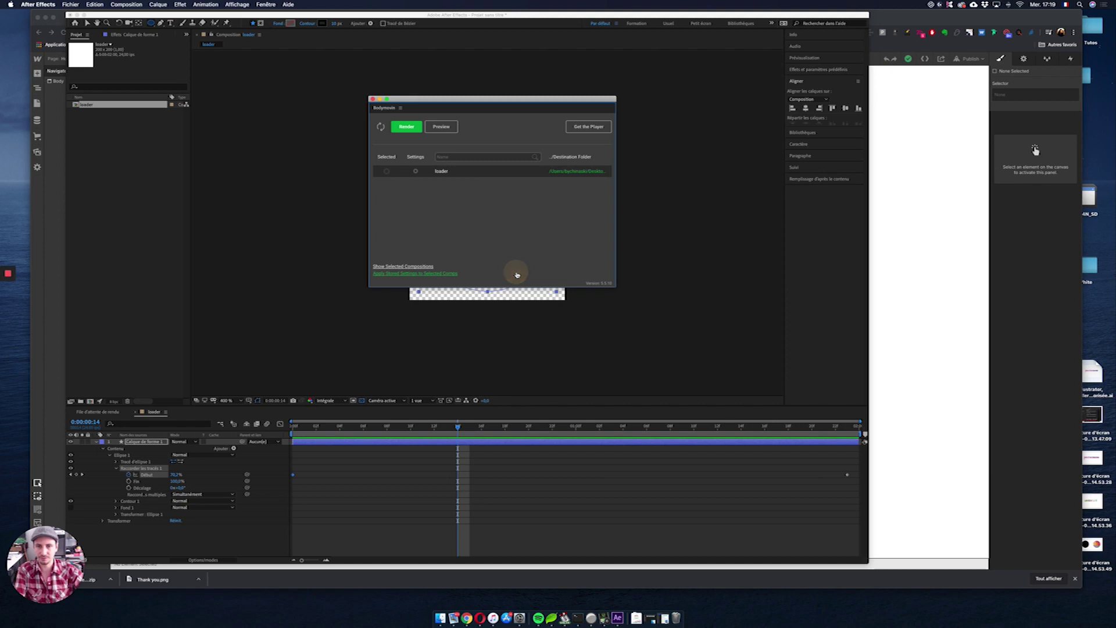
- Select the loader composition for export, render it with Bodymovin and close the finished render
click(385, 171)
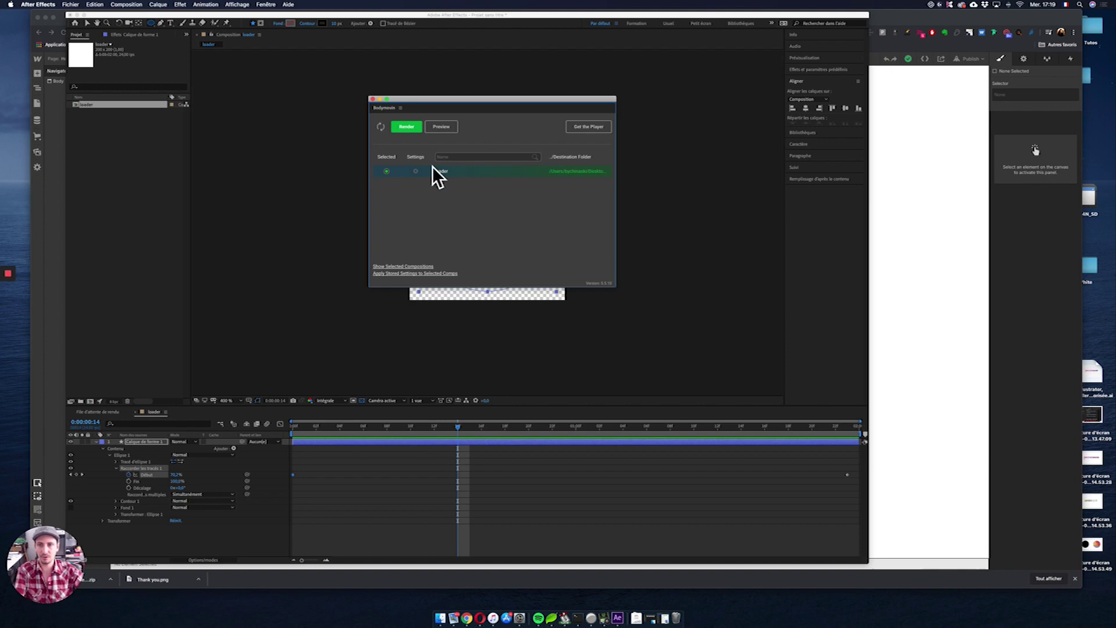
click(410, 129)
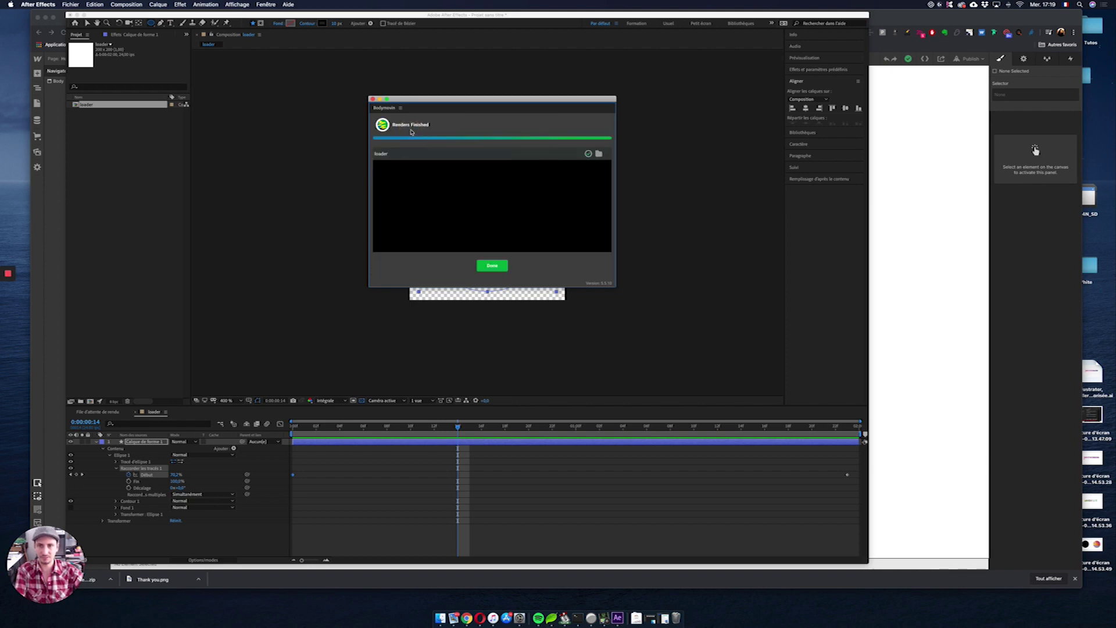
click(492, 266)
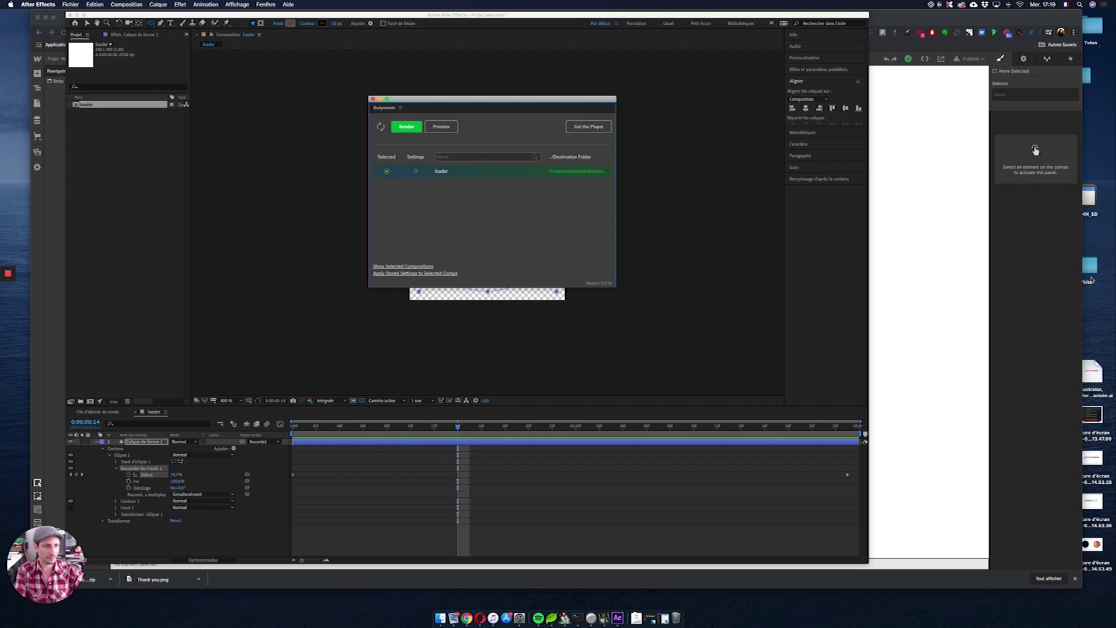
- Open the Loader_lottie folder from the desktop and place its window over the browser
drag(1015, 17, 897, 25)
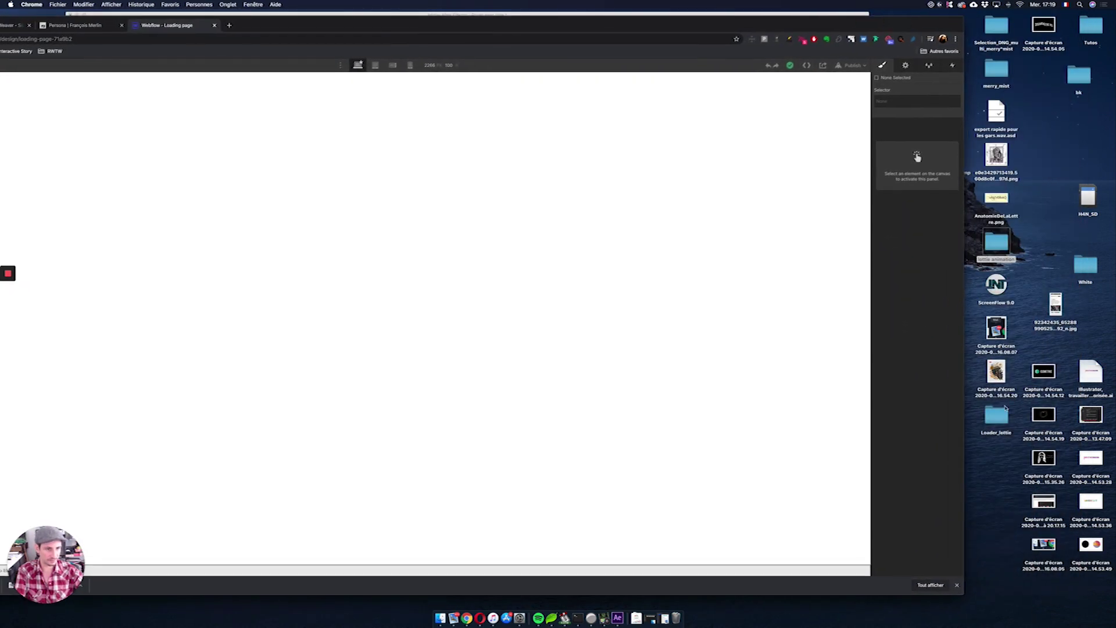
click(999, 412)
double_click(1002, 413)
drag(607, 202, 626, 69)
- Preview the contents of loader.json, and open demo.html in Chrome to watch the exported animation
click(559, 98)
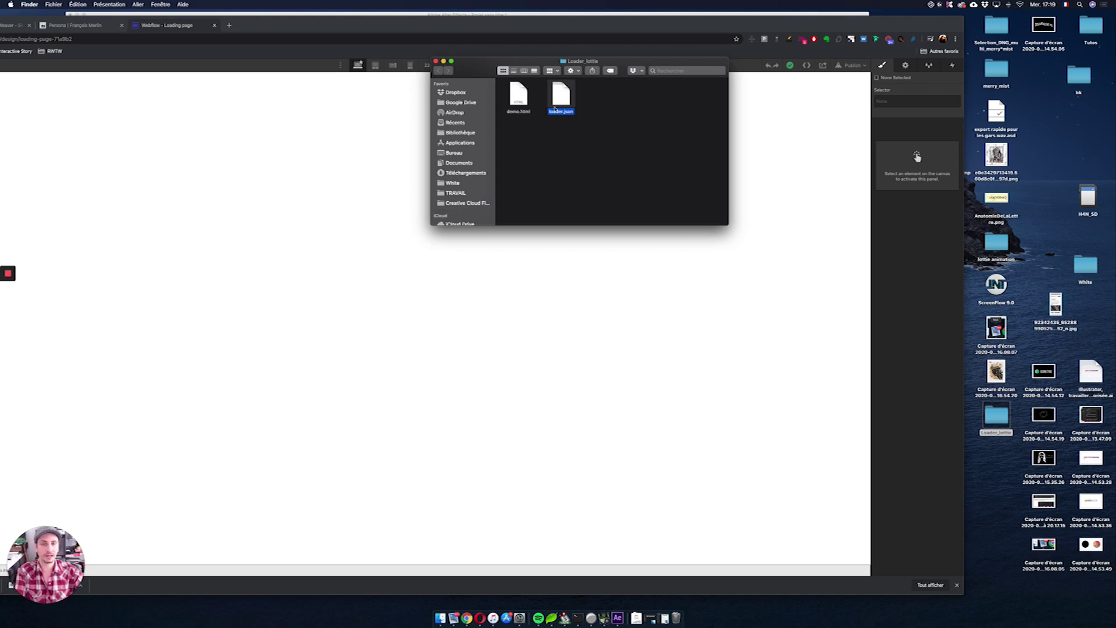
key(space)
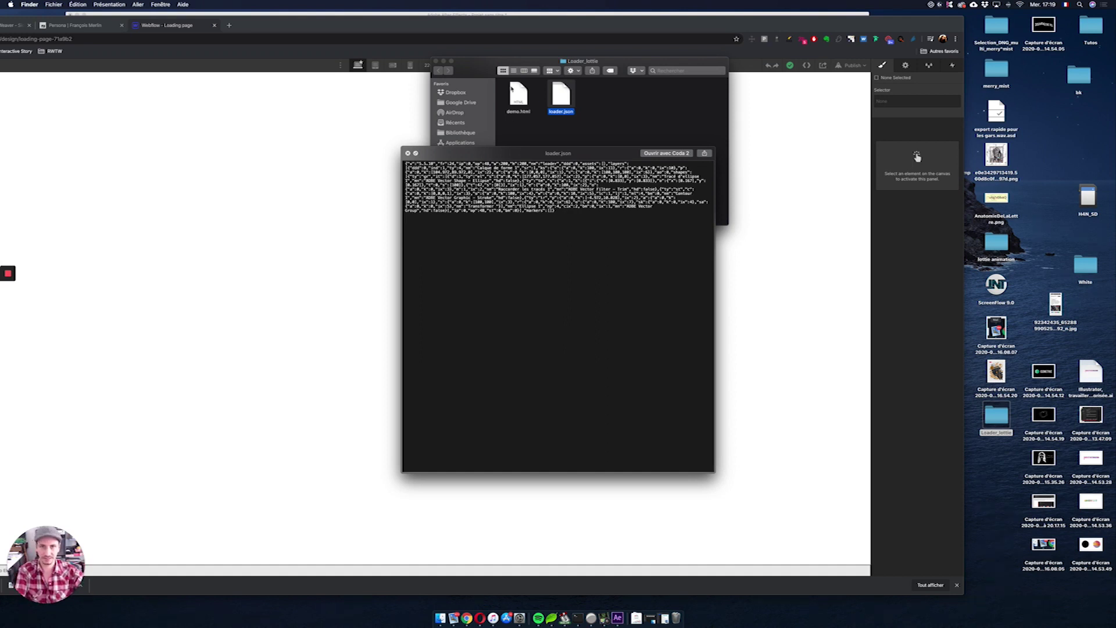
key(space)
double_click(515, 93)
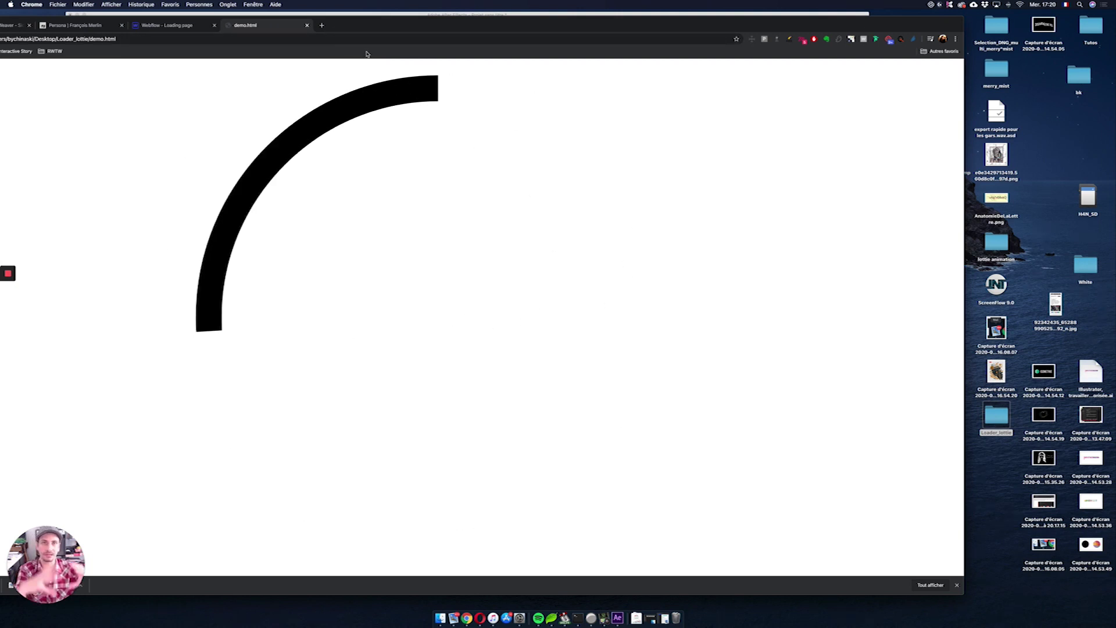
drag(401, 25, 511, 15)
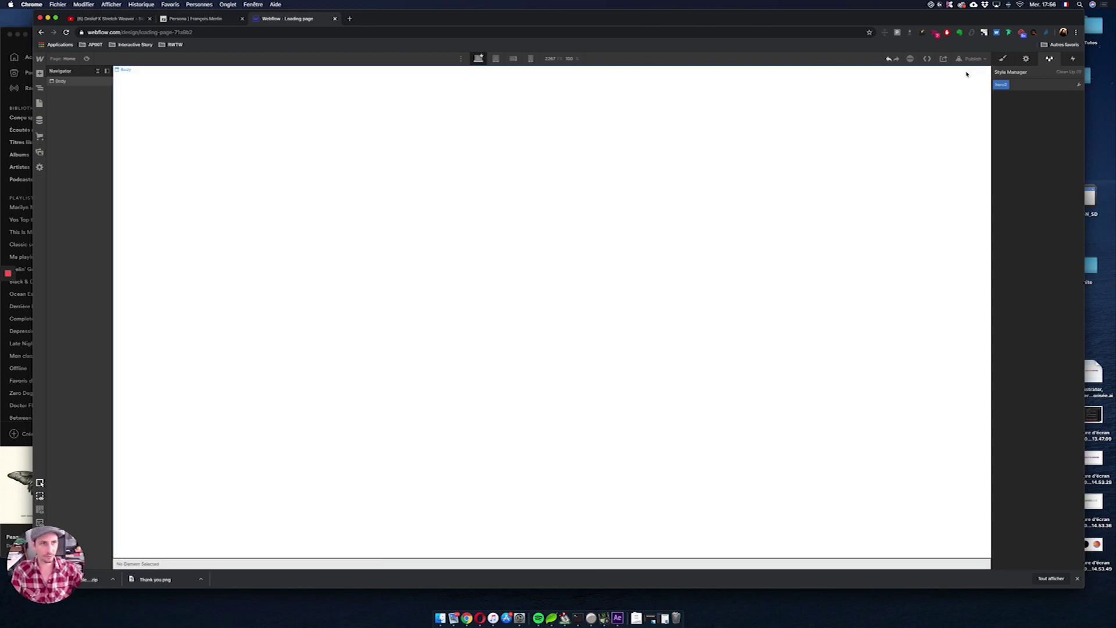
- Add a Section element to the Webflow page body and give it the class hero
click(1004, 58)
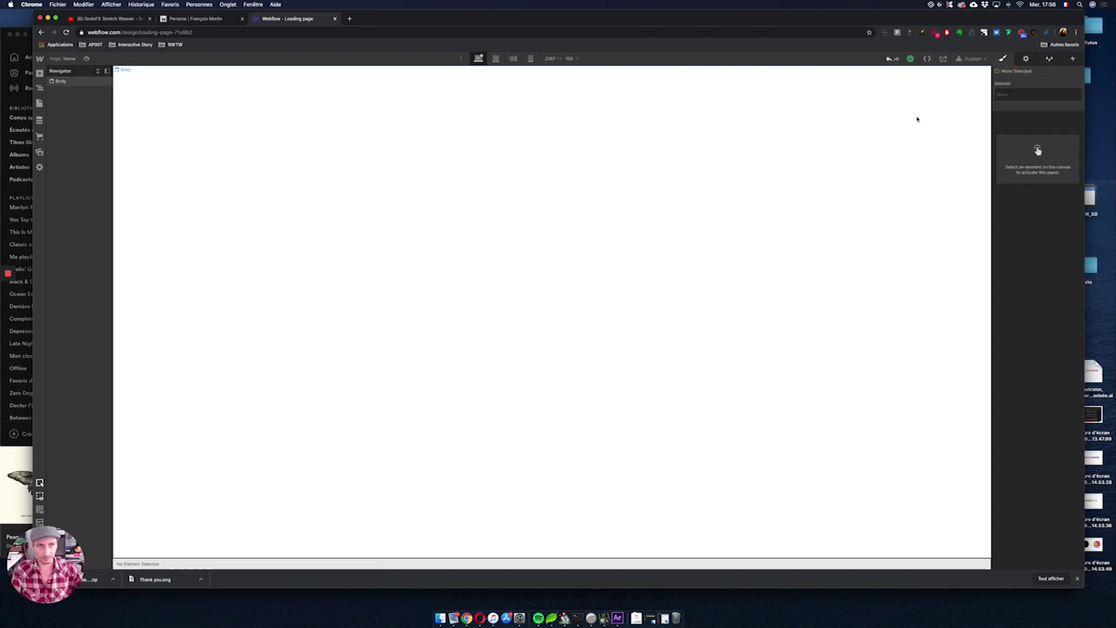
key(super+e)
text(se)
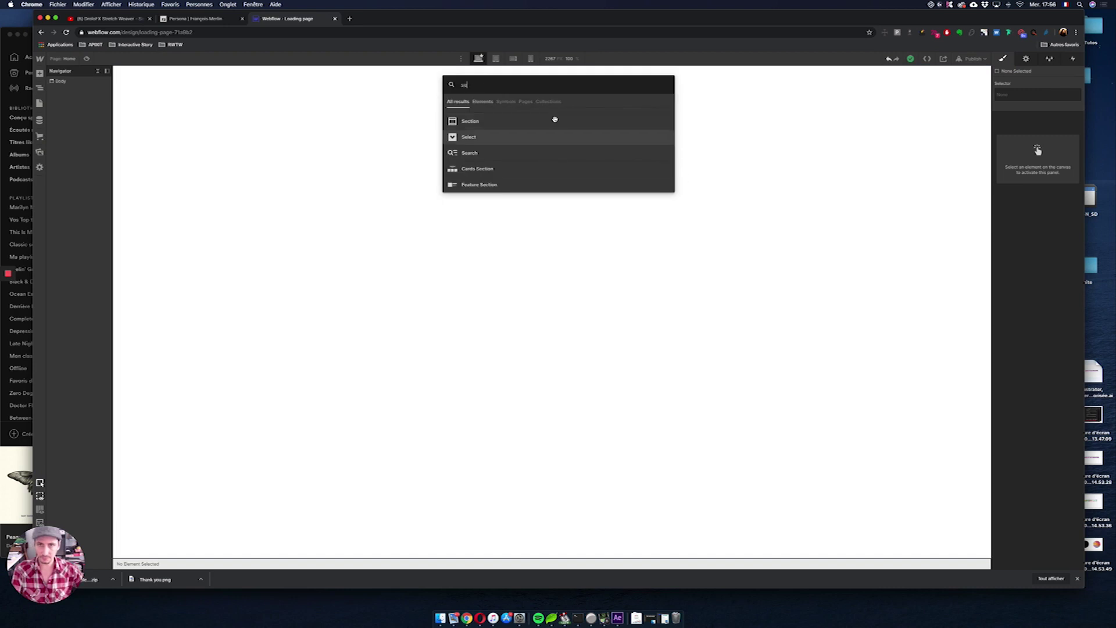
click(481, 122)
click(1051, 95)
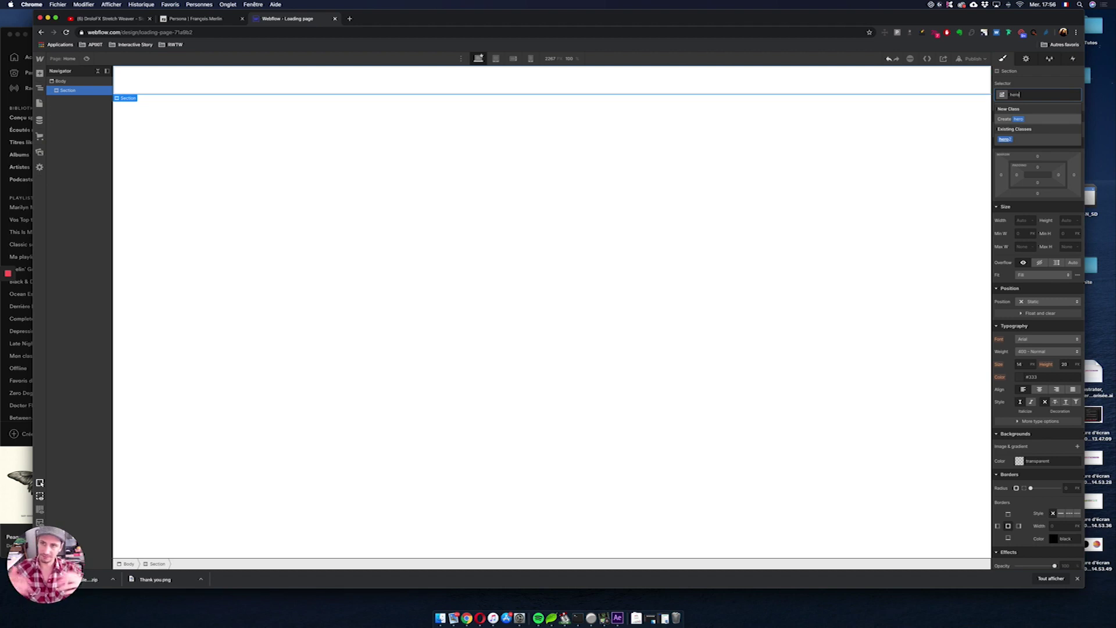
key(Return)
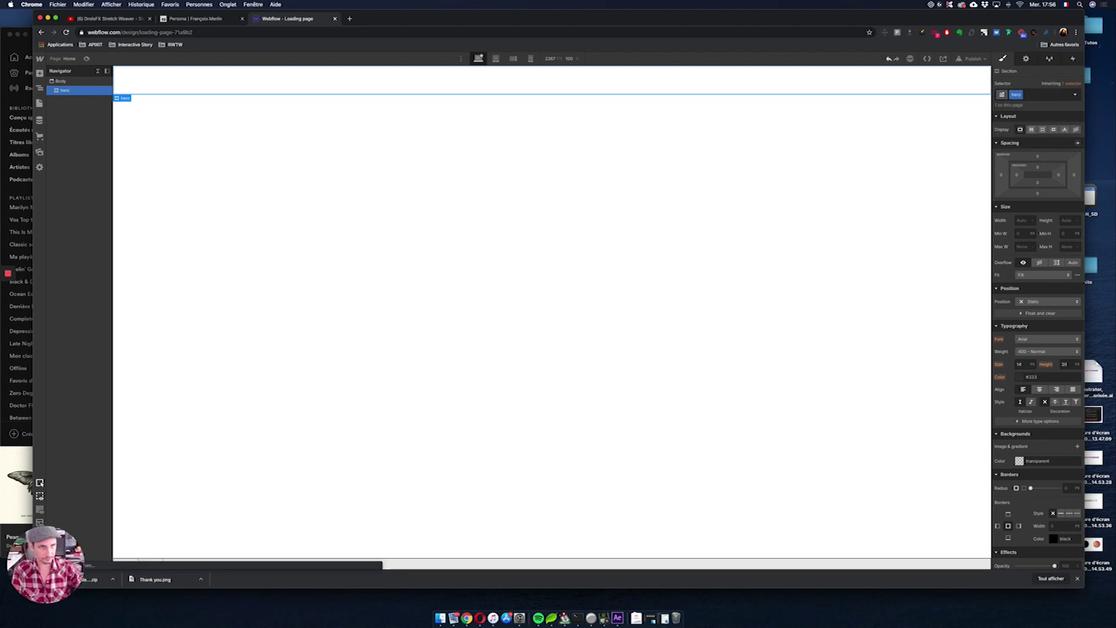
- Set the hero section's width to 100% and its height to 100 VH
click(1025, 219)
text(1)
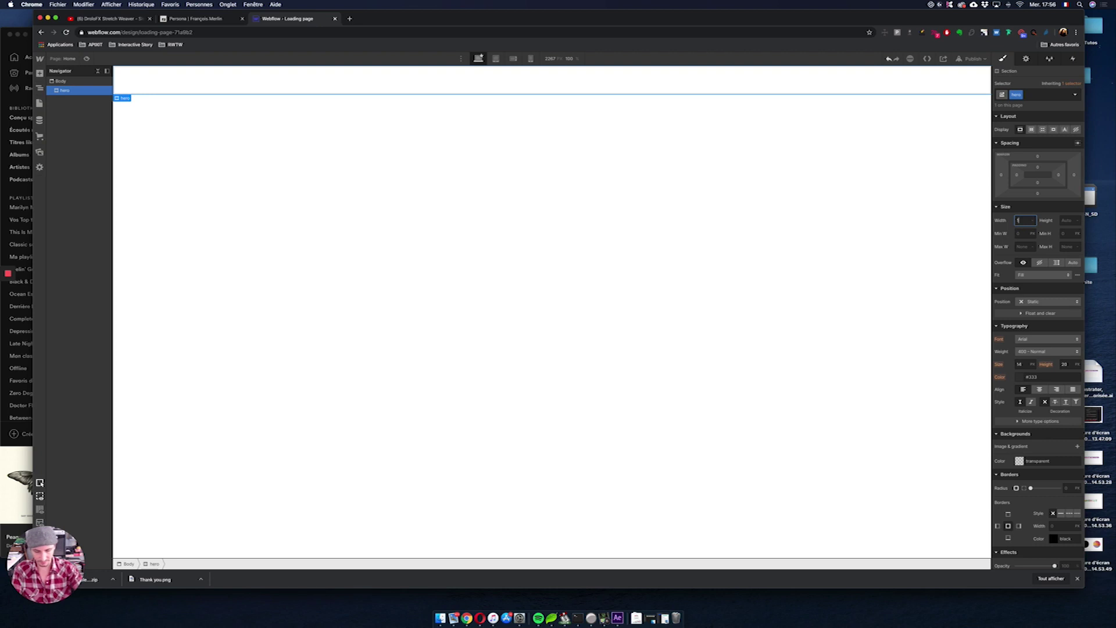
text(00%)
key(Tab)
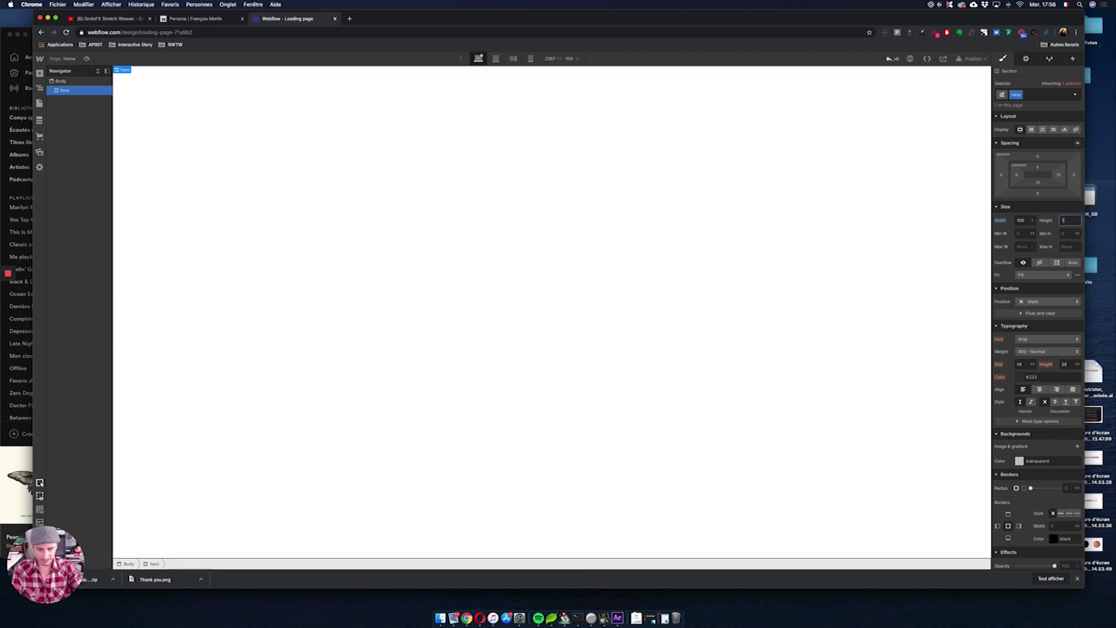
key(Return)
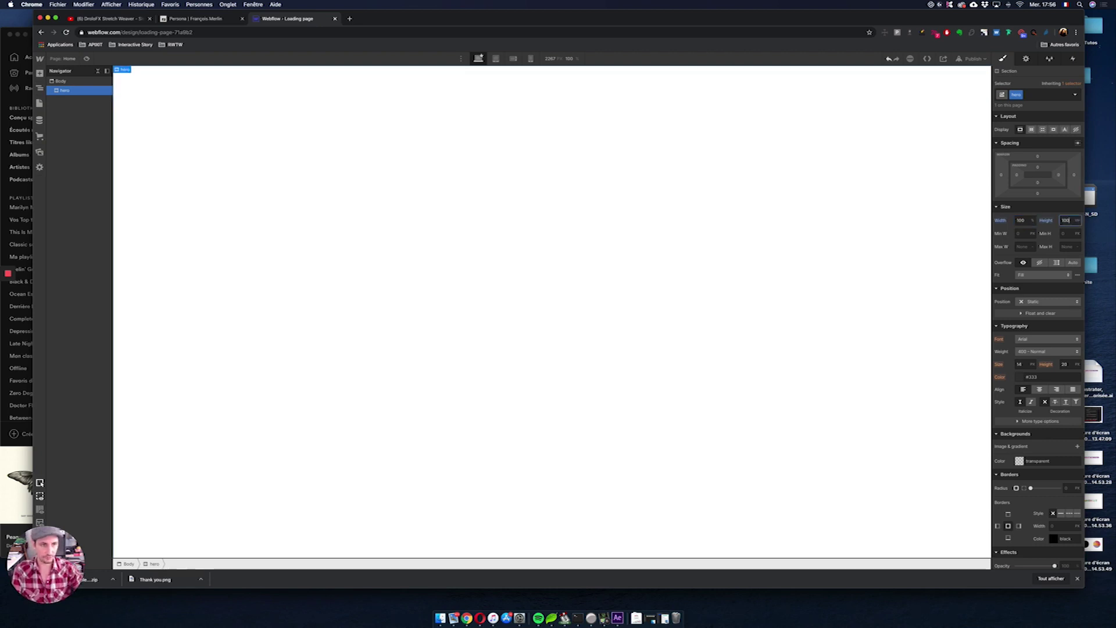
- Filter the assets to images and insert the photo of the seated man into the hero section
click(39, 153)
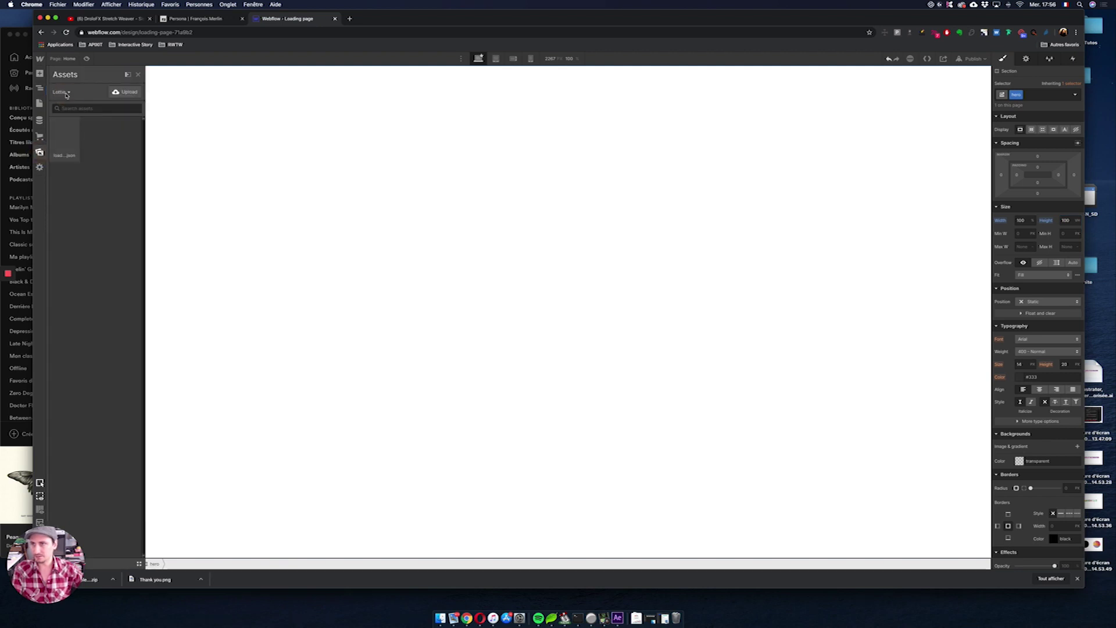
click(63, 92)
click(67, 113)
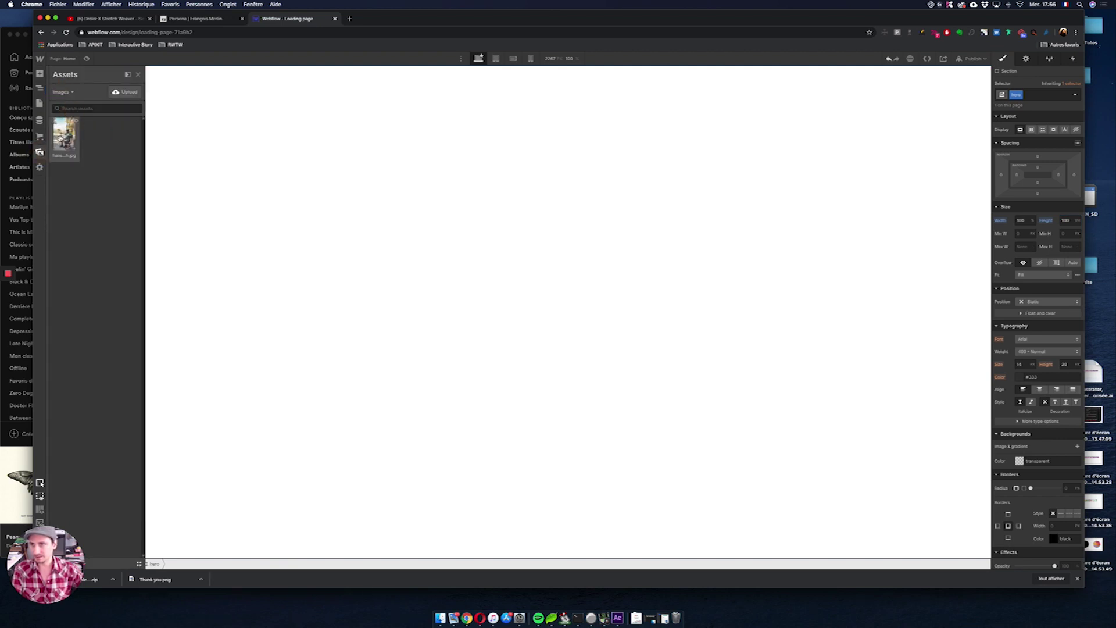
drag(63, 138, 578, 212)
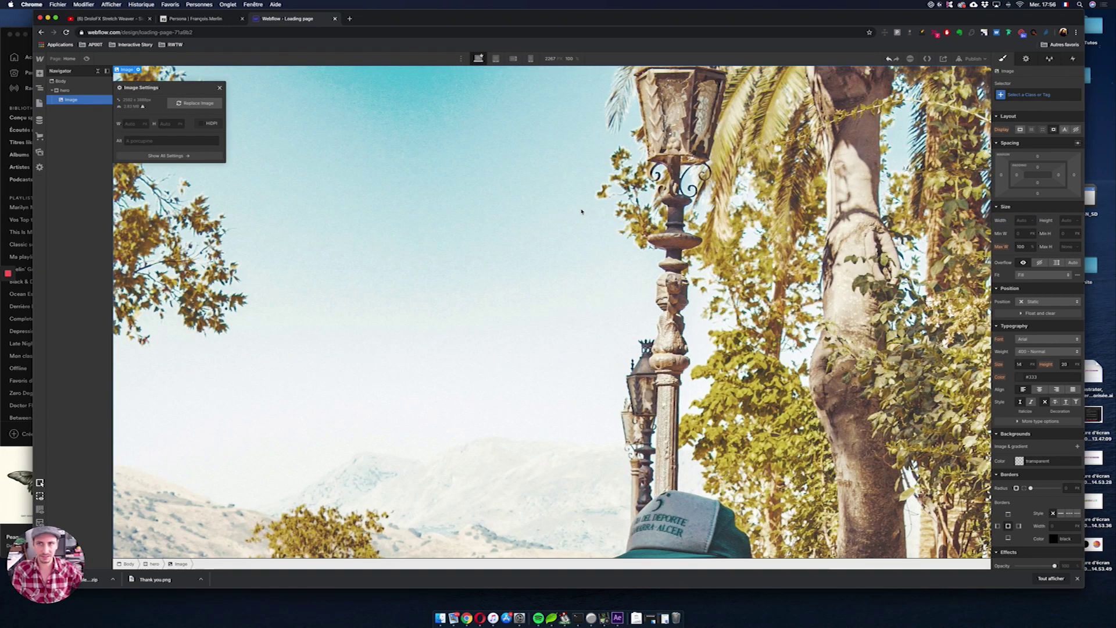
- Set the photo's width to 20%
click(1023, 220)
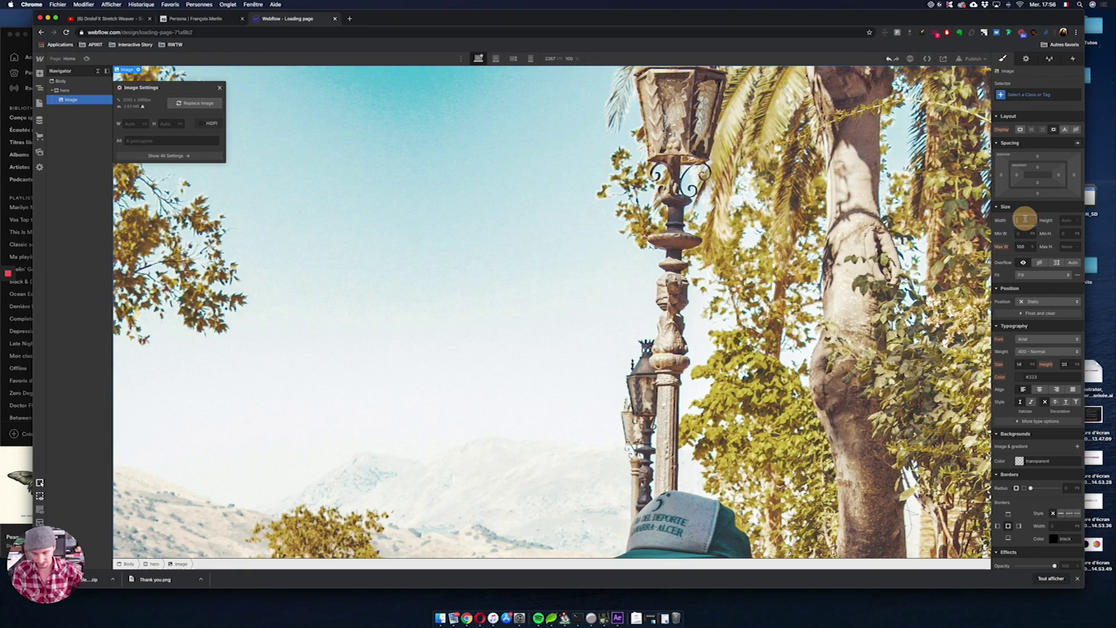
text(20%)
key(Return)
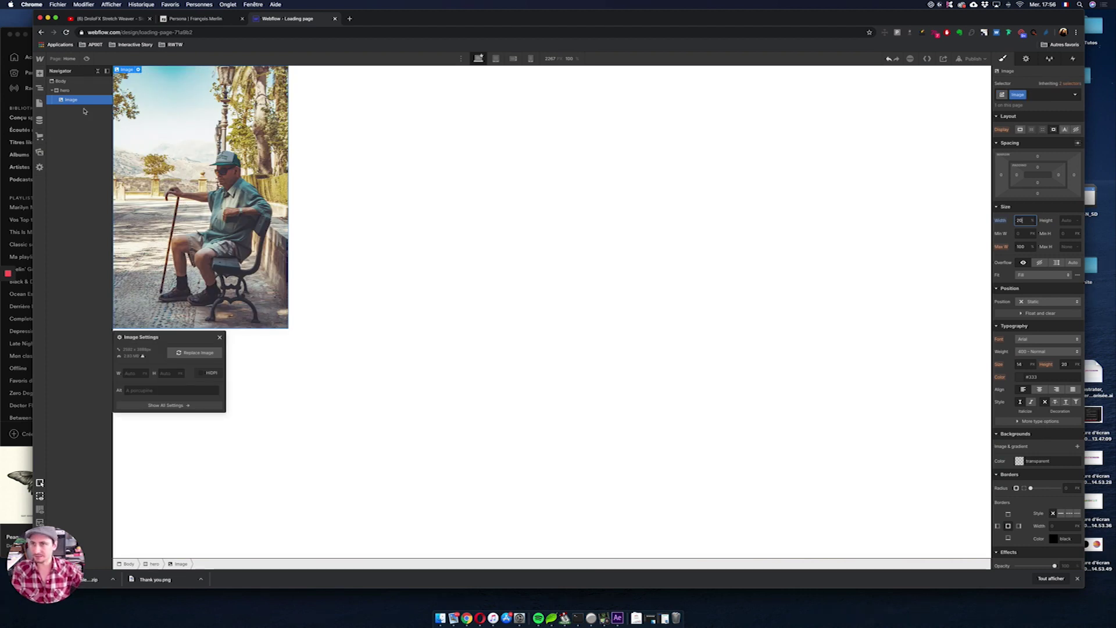
- Add an H1 heading to the hero section with the text "Le loader de la mort"
click(60, 91)
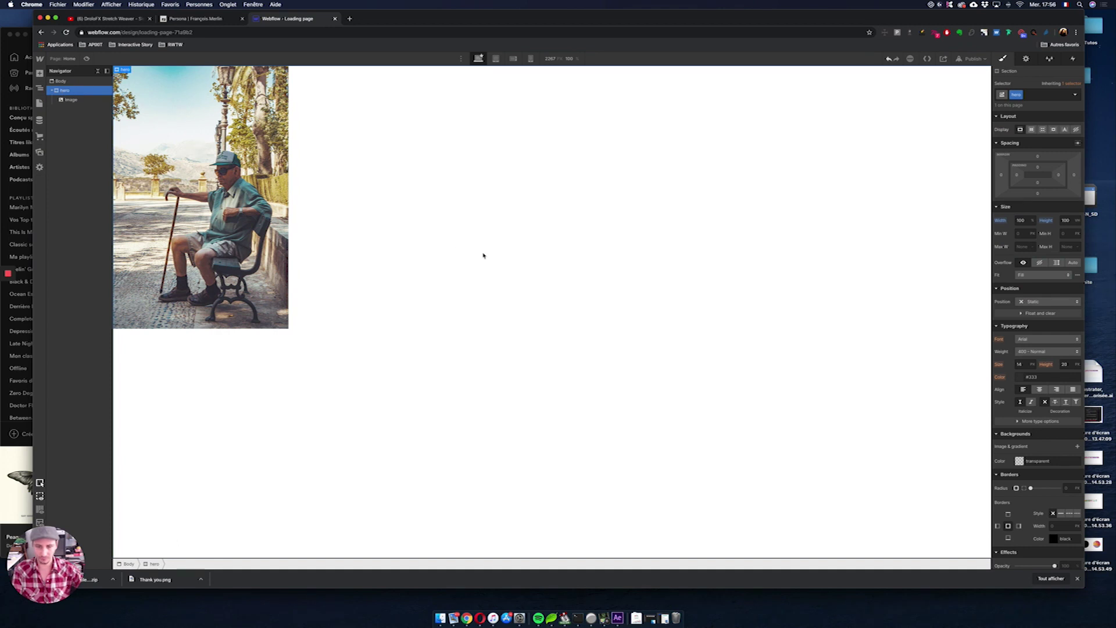
key(super+e)
text(heading)
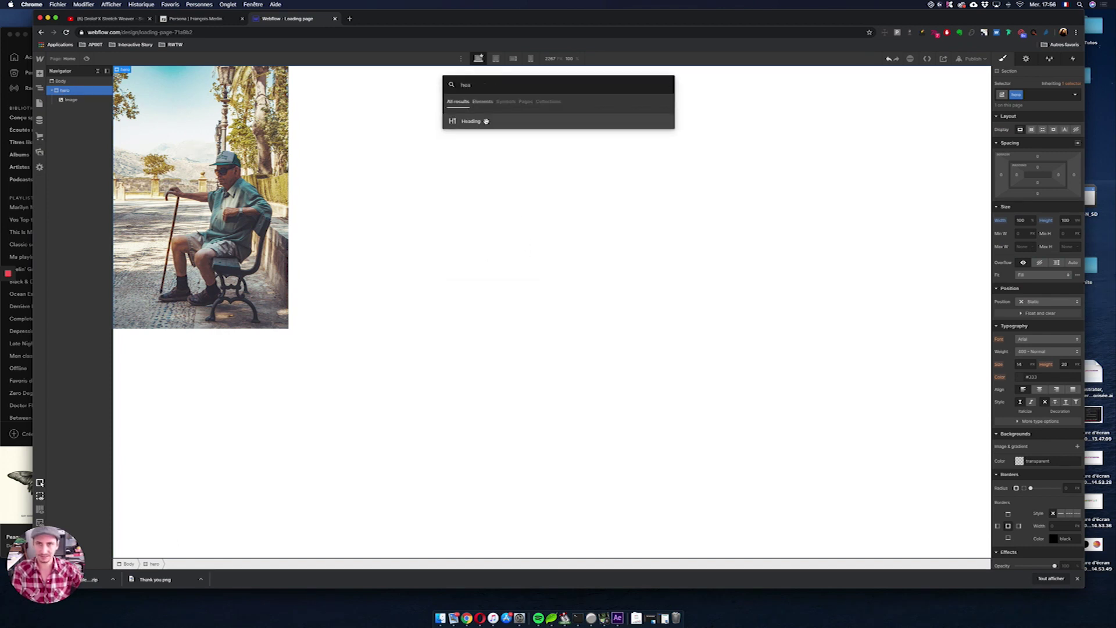
key(Return)
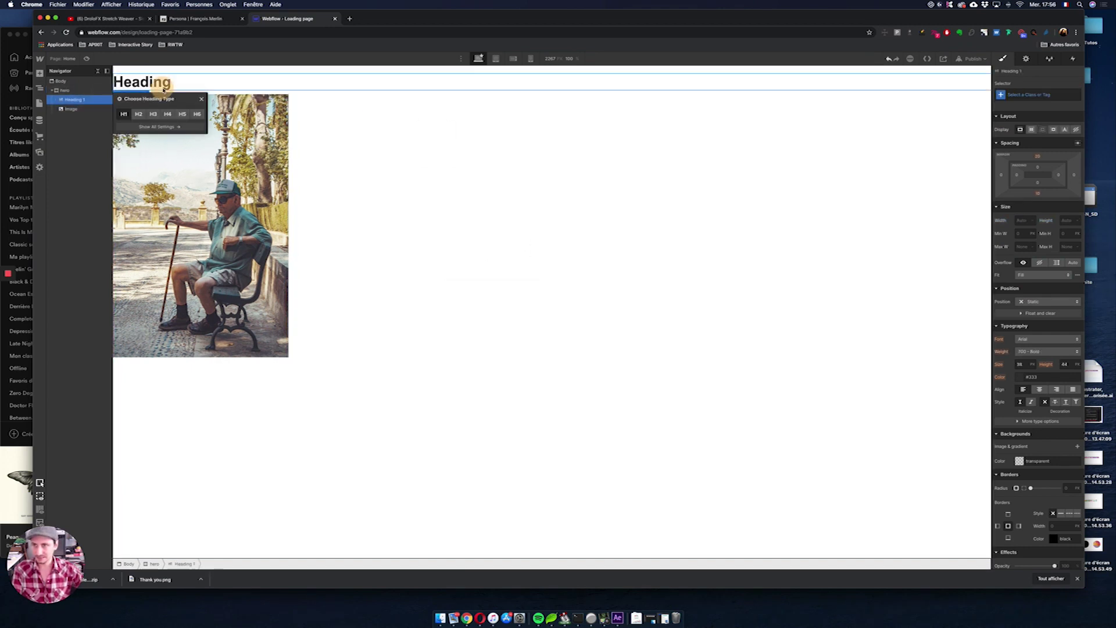
double_click(166, 86)
text(Le loa)
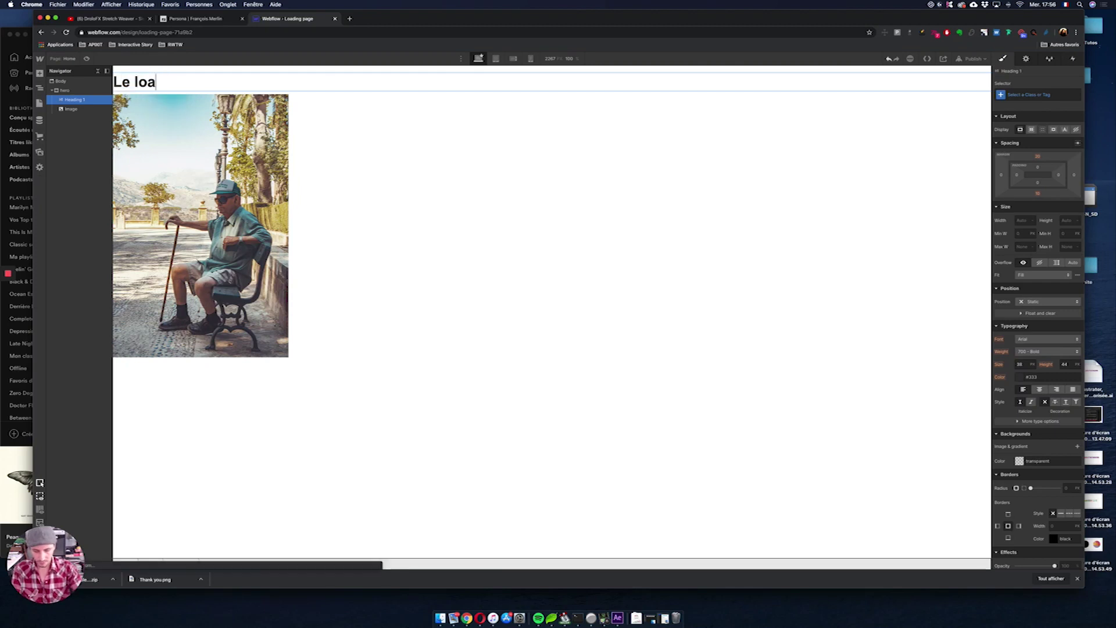
text(der de la mort)
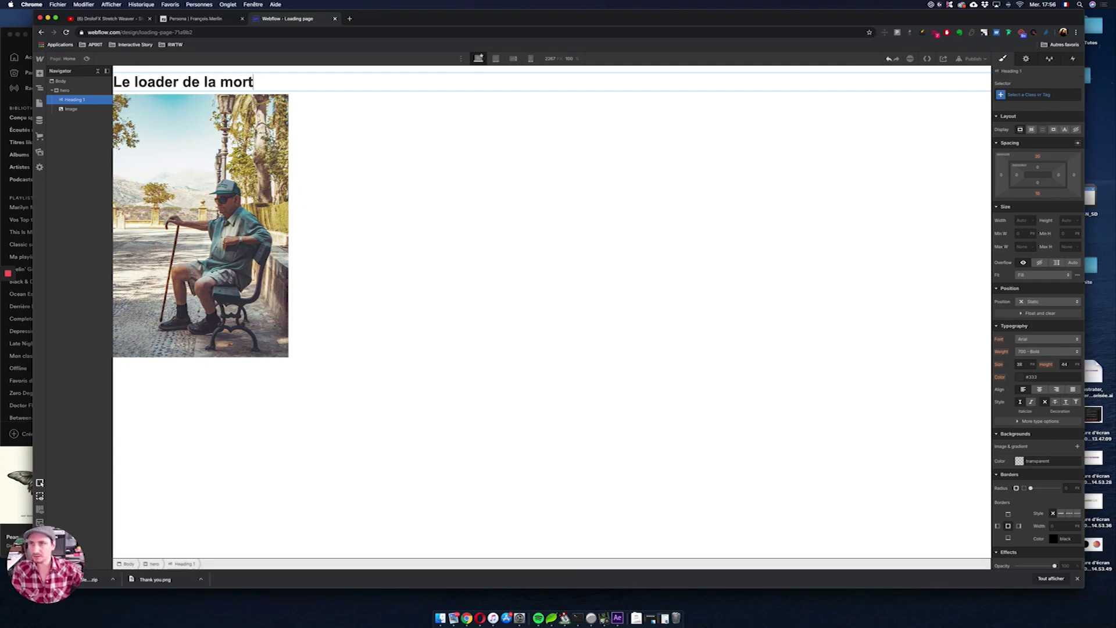
- Set the heading's font to Merriweather
key(super+a)
click(1059, 339)
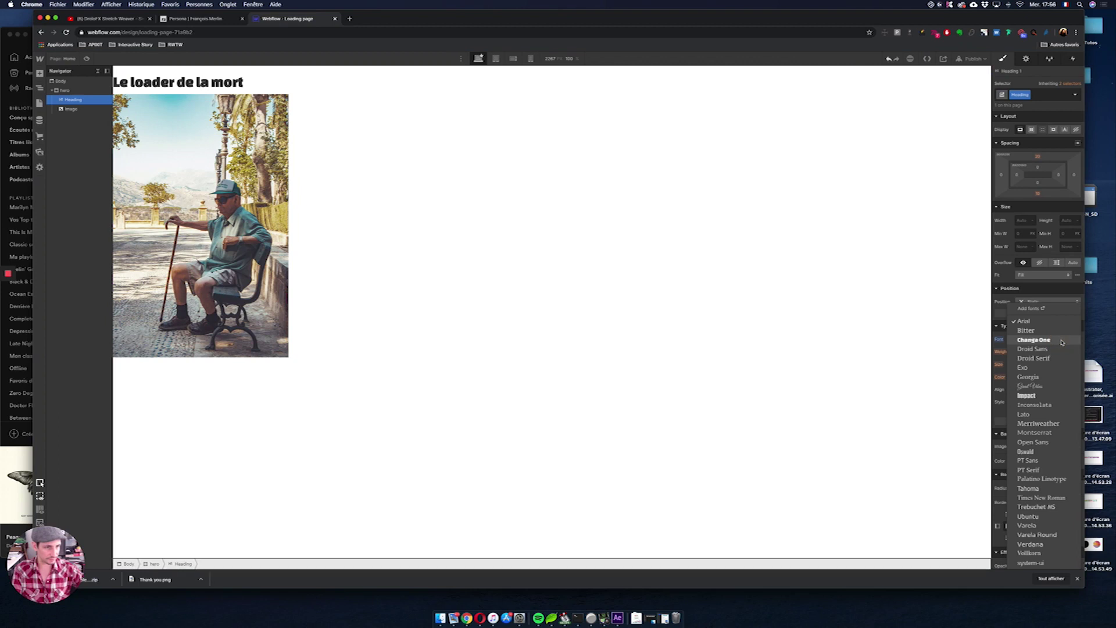
click(1037, 424)
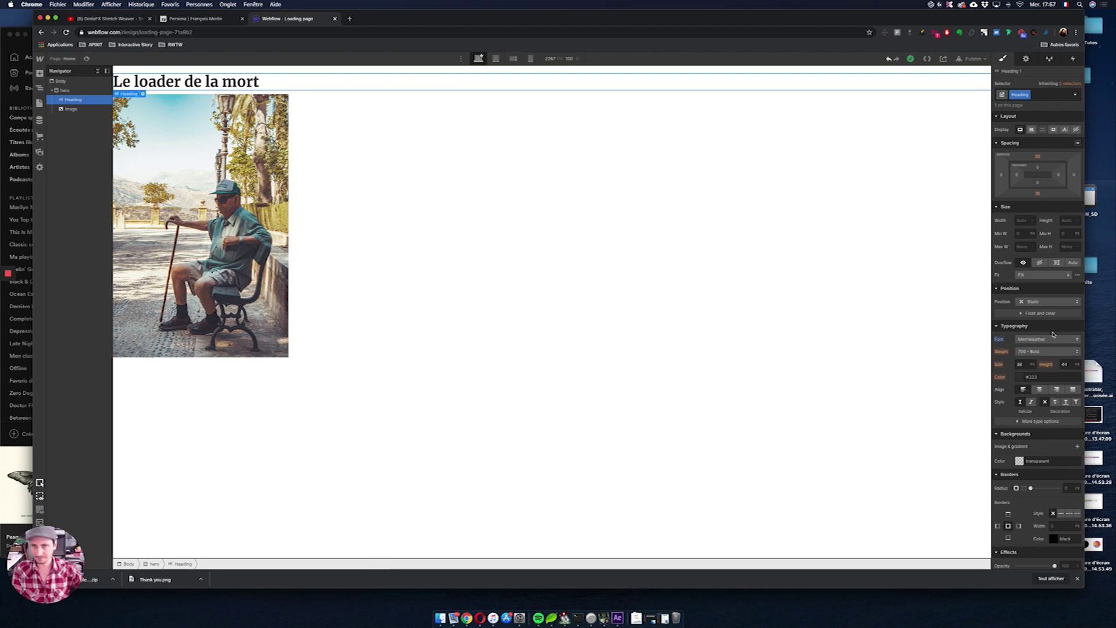
- Make the hero section a vertical flex layout with its children aligned to the horizontal center
click(65, 90)
click(1033, 129)
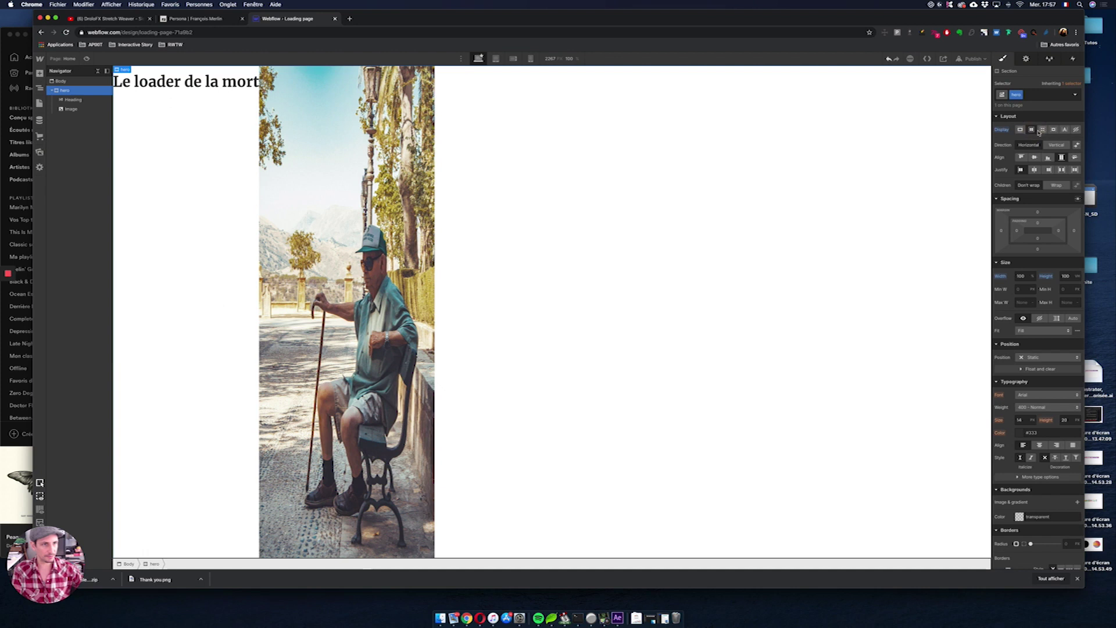
click(1057, 144)
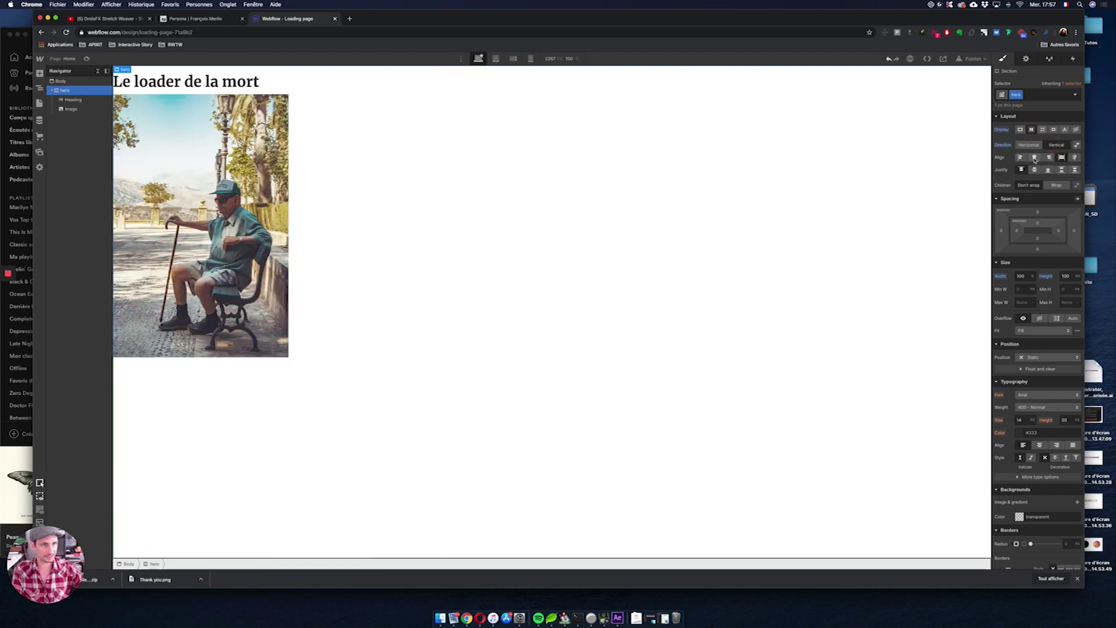
click(1034, 157)
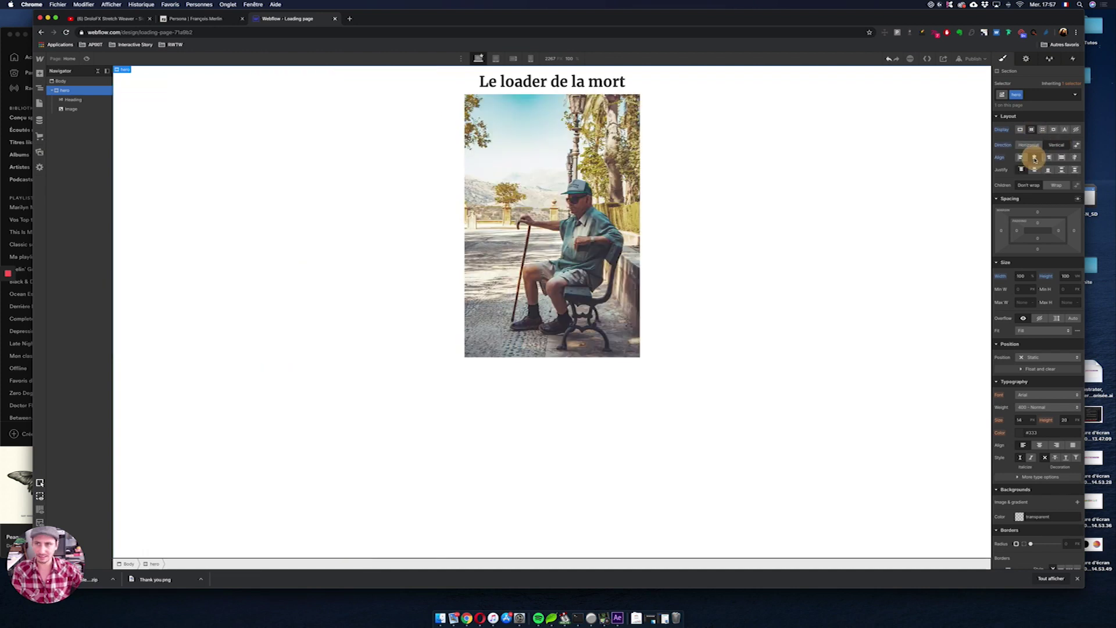
- Set the font size of the "Le loader de la mort" heading to 90 px
click(74, 100)
click(1024, 258)
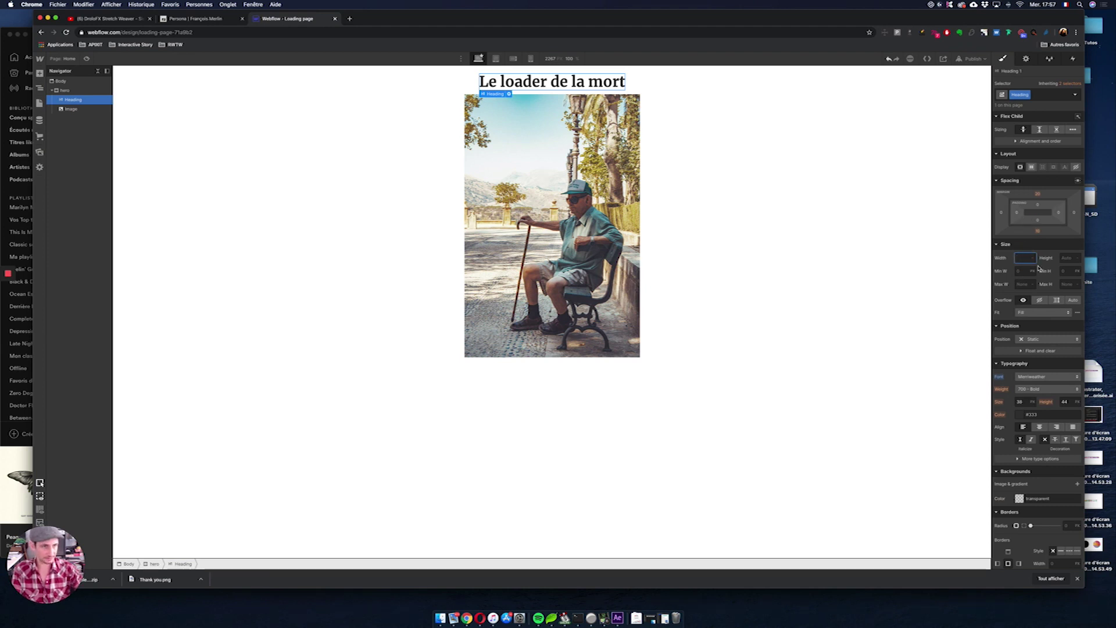
click(1019, 402)
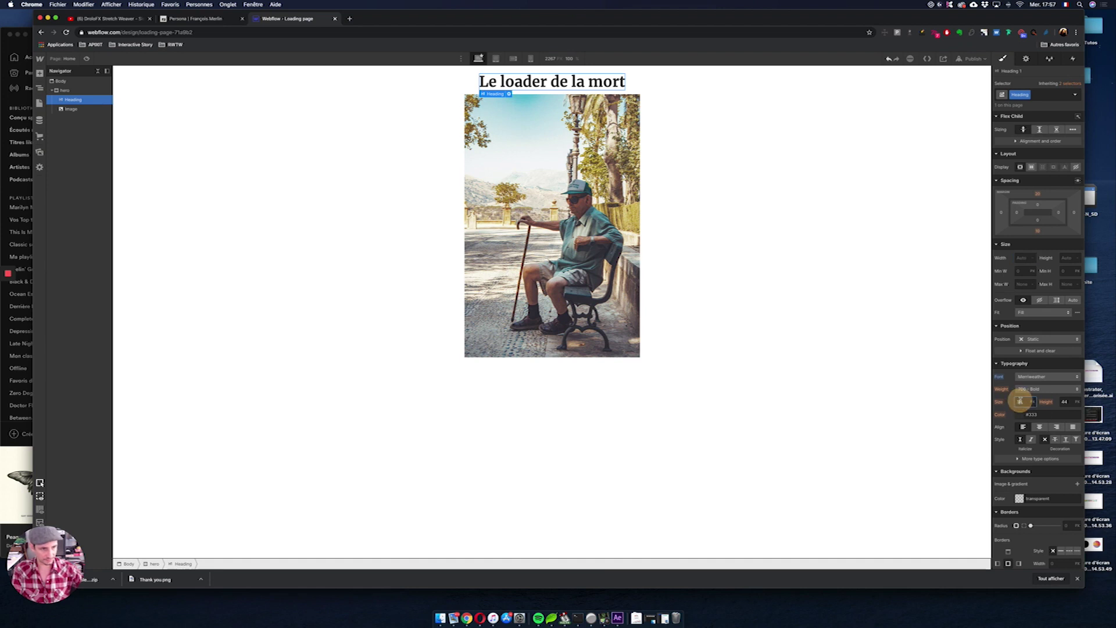
key(Up)
key(Up)
key(Up)
key(Up)
key(Up)
key(Up)
key(Up)
key(Up)
key(Up)
key(Up)
key(Up)
key(Up)
key(Up)
key(Up)
key(Up)
key(Up)
key(Up)
key(Up)
key(Up)
key(Up)
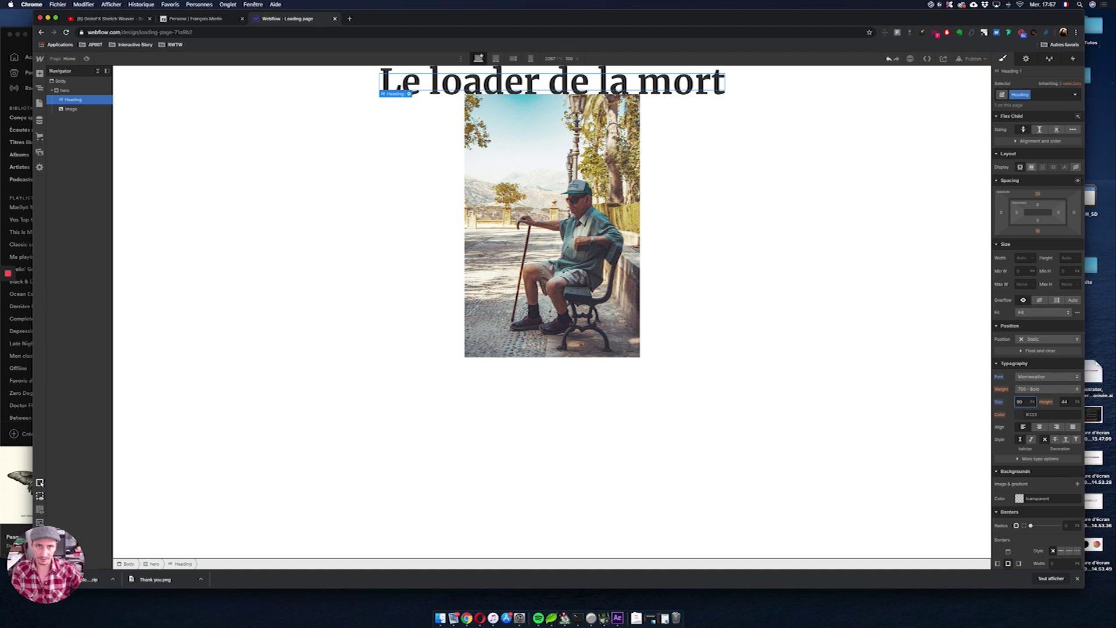
click(76, 103)
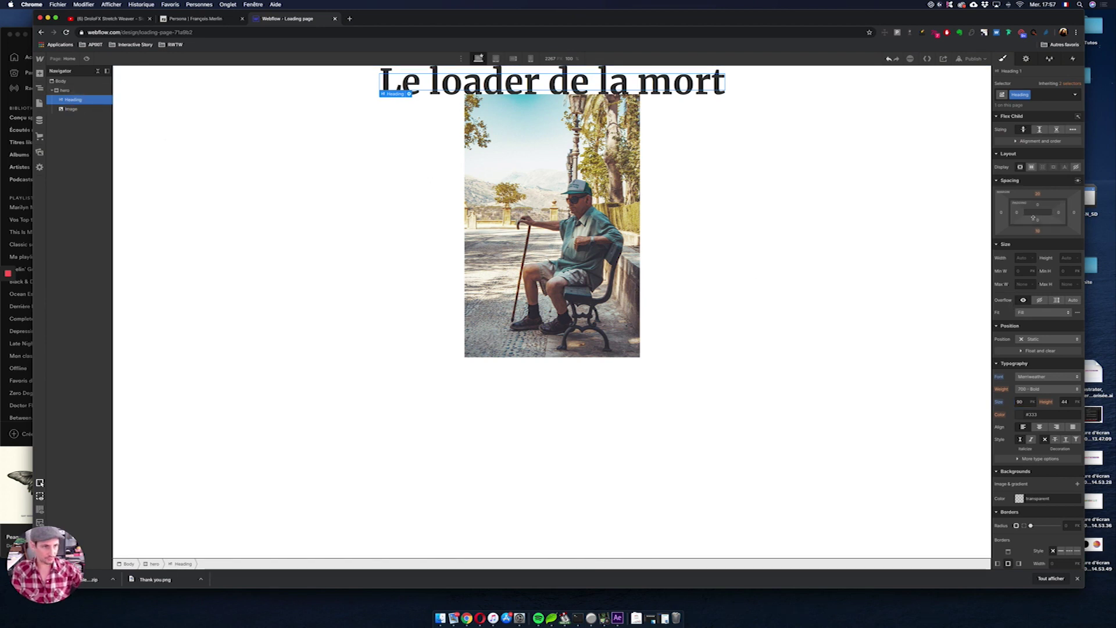
mouse_move(1040, 198)
mouse_down()
mouse_move(1038, 177)
mouse_move(1038, 195)
mouse_up()
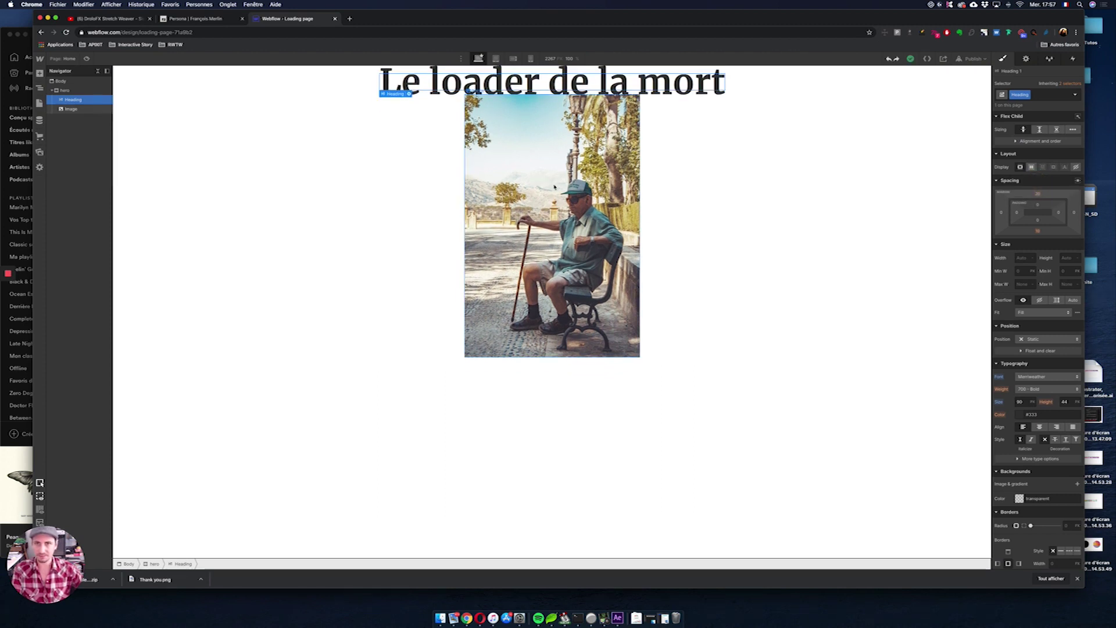
click(77, 91)
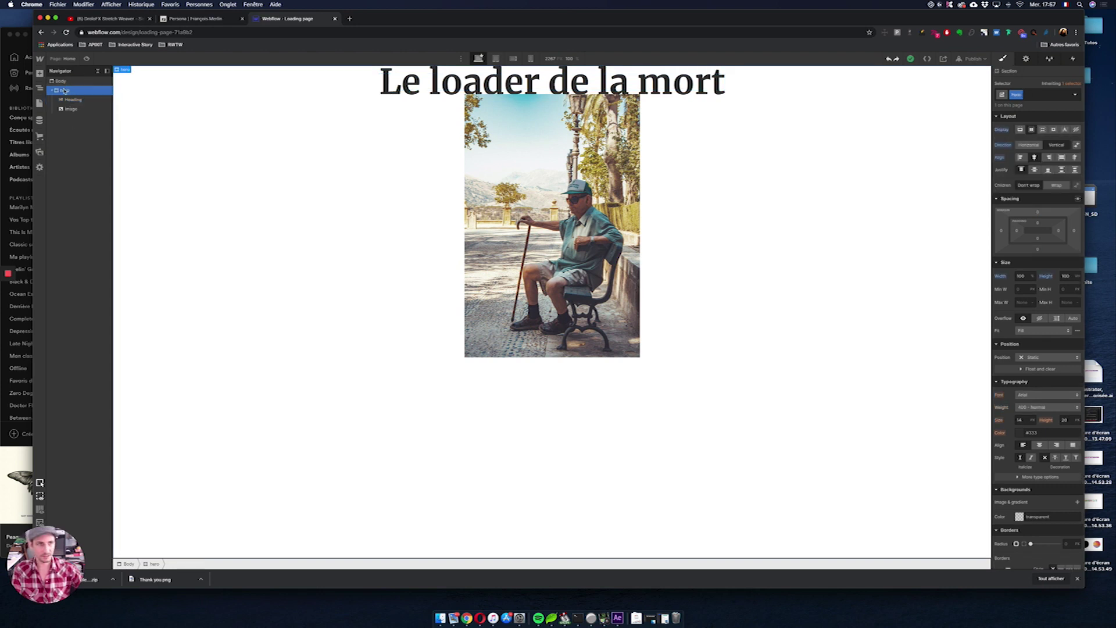
click(69, 100)
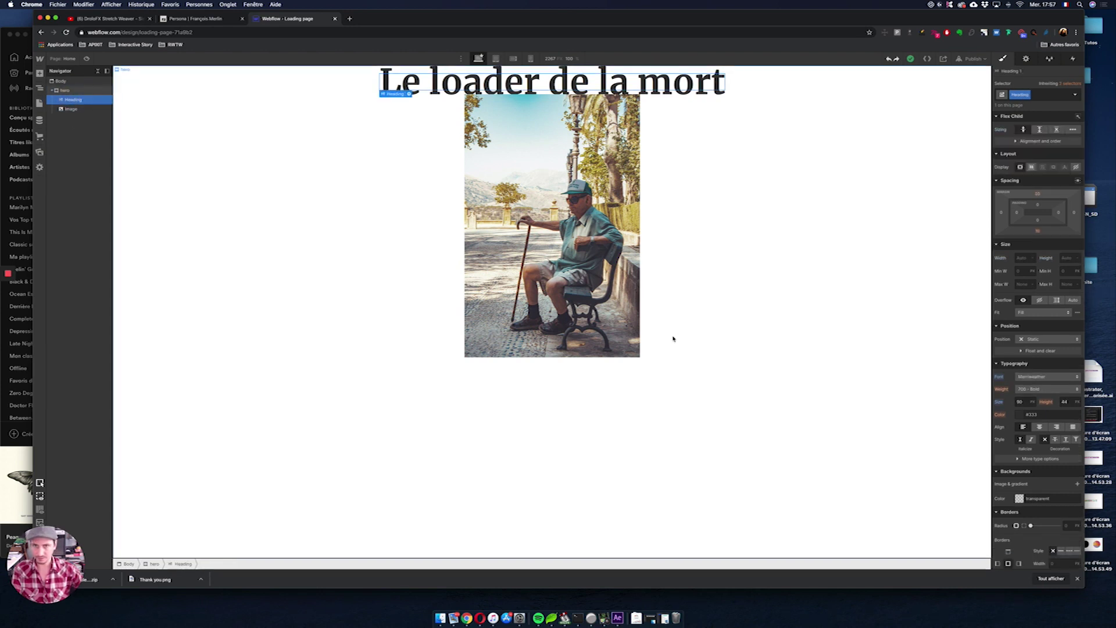
- Add a Div Block to the hero section and nest the heading and the image inside it
click(693, 337)
key(super+e)
text(d)
mouse_move(472, 121)
mouse_down()
mouse_move(221, 134)
mouse_move(72, 104)
mouse_up()
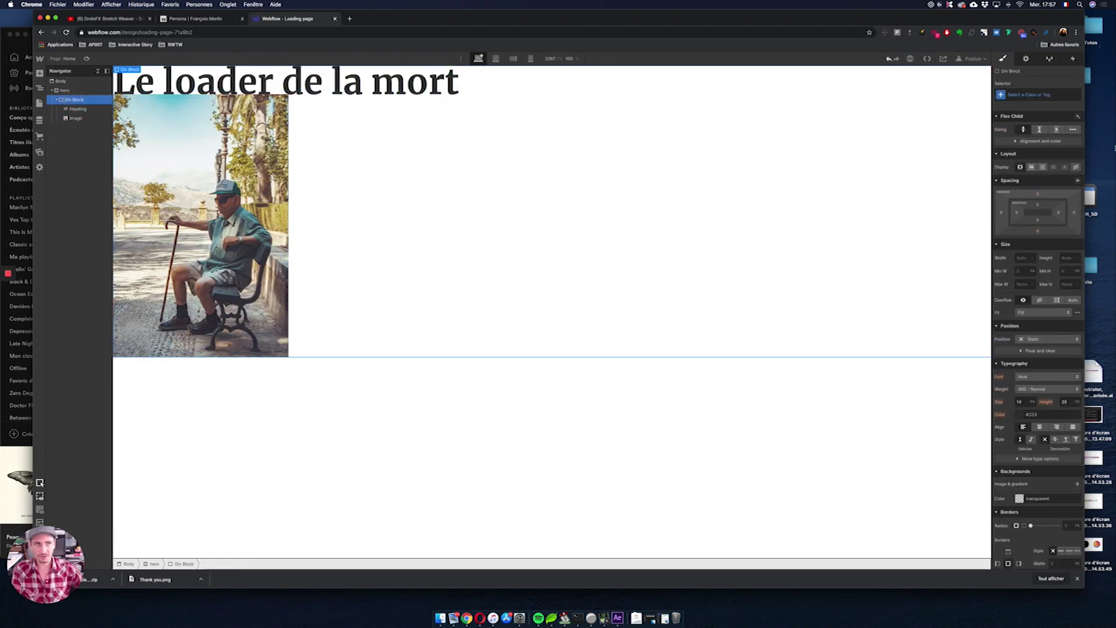
- Make the new div block a vertical flex layout with its children aligned to the horizontal center
click(1031, 166)
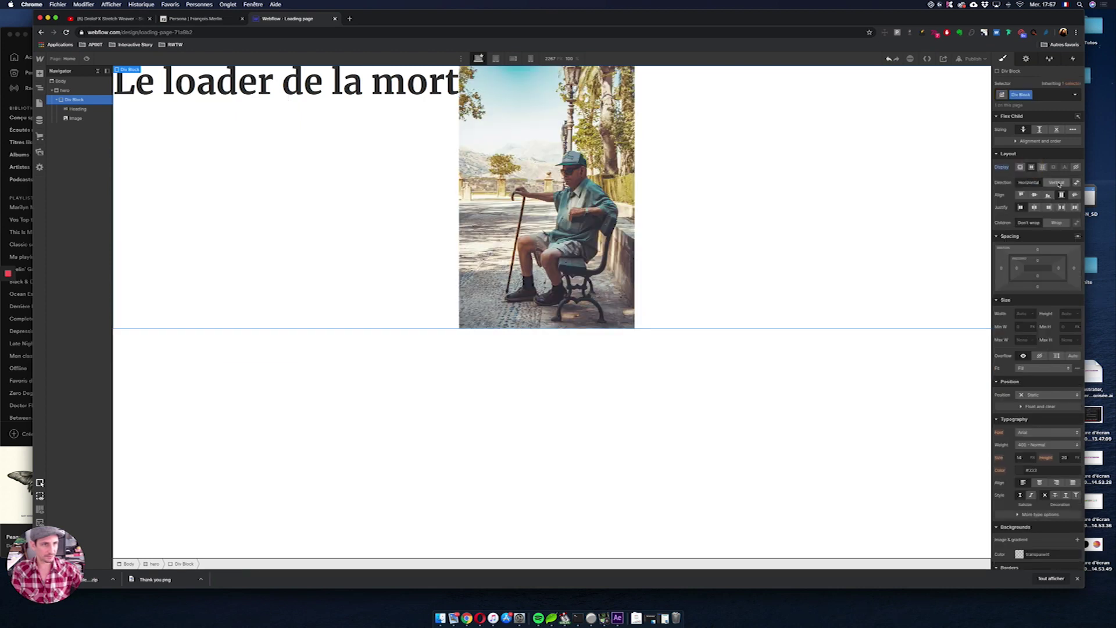
click(1056, 182)
click(1034, 195)
click(1035, 208)
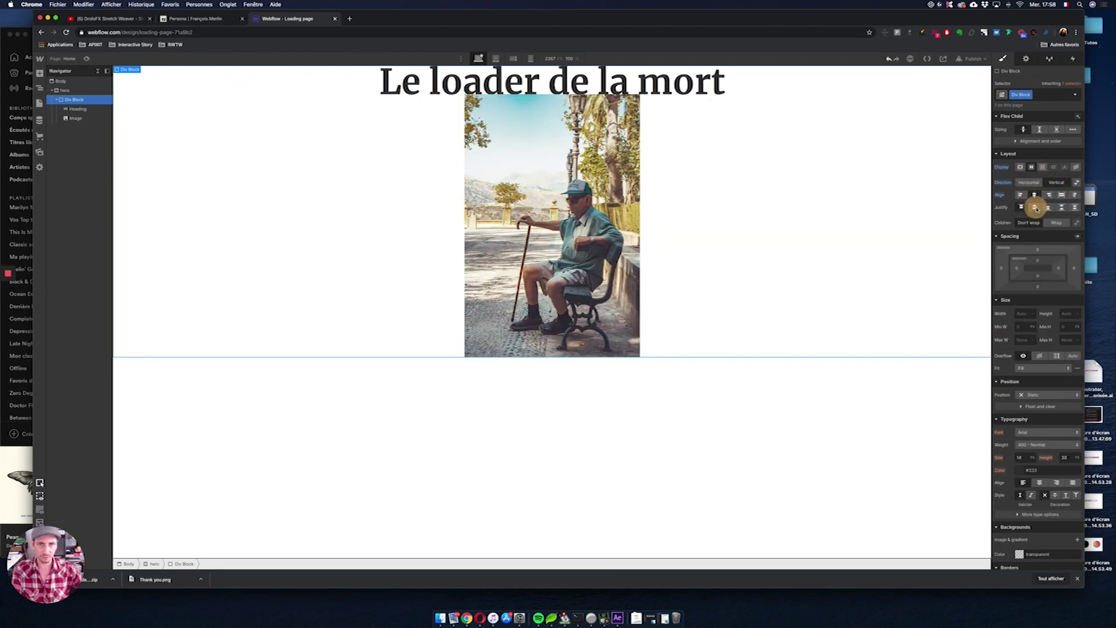
- Justify the hero section's content to the center so the div block sits mid-height on the page
click(64, 90)
click(1033, 169)
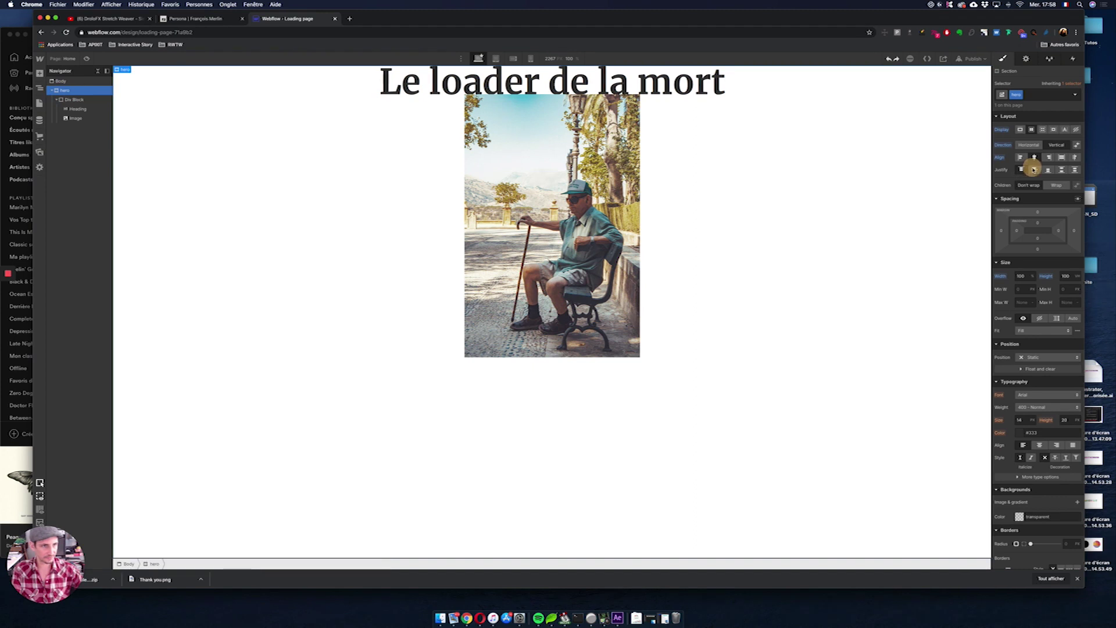
click(74, 100)
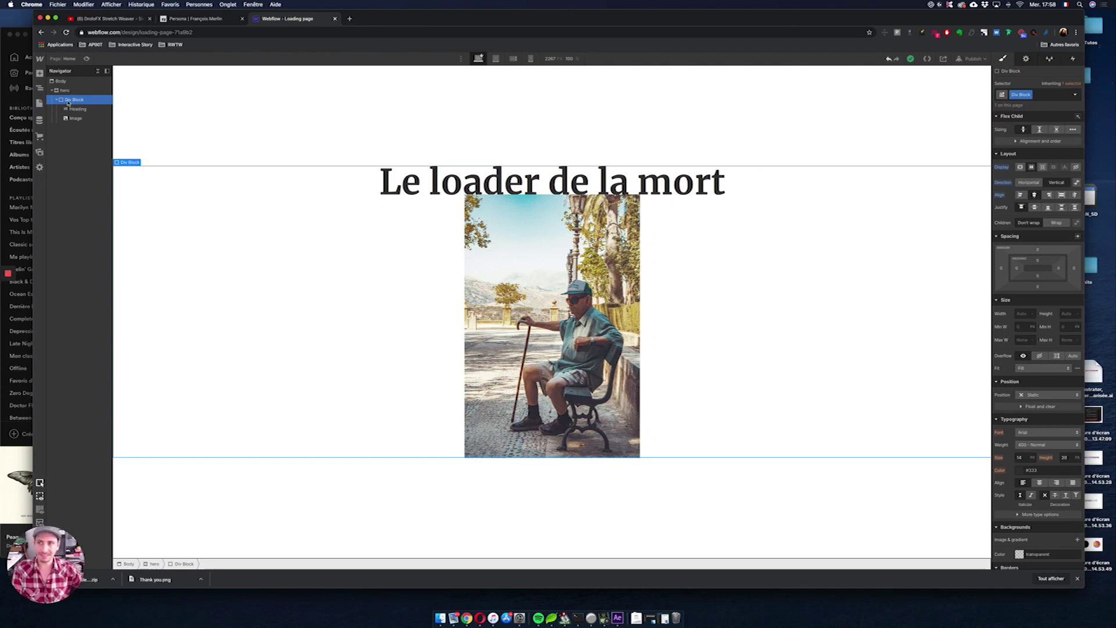
- Rename the class of the div block holding the heading and image to "cont-hero"
click(53, 101)
click(56, 102)
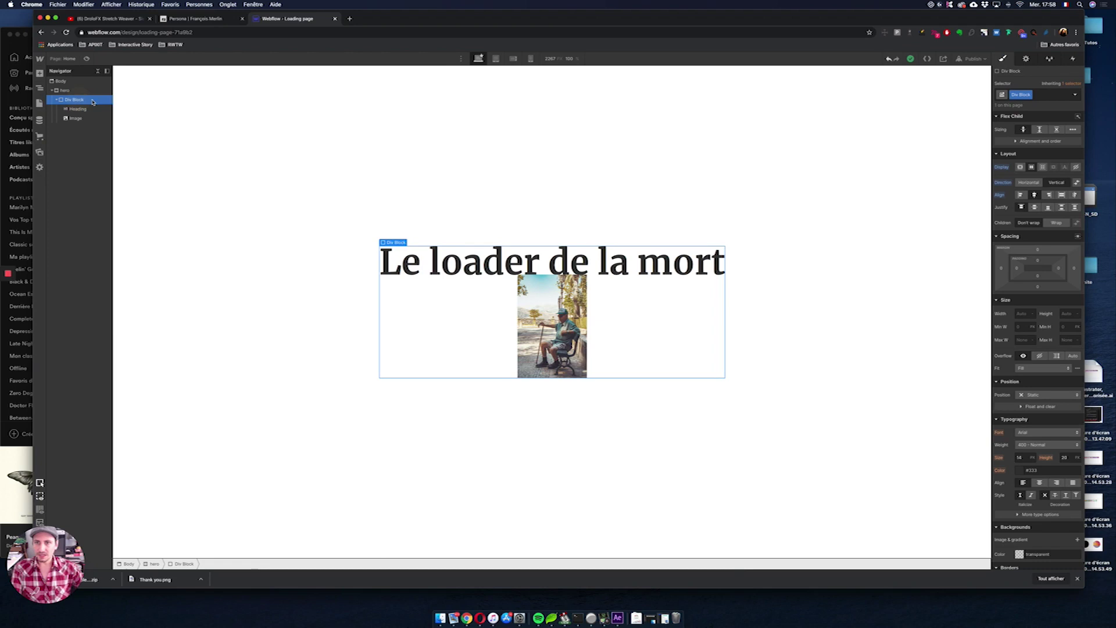
double_click(1025, 94)
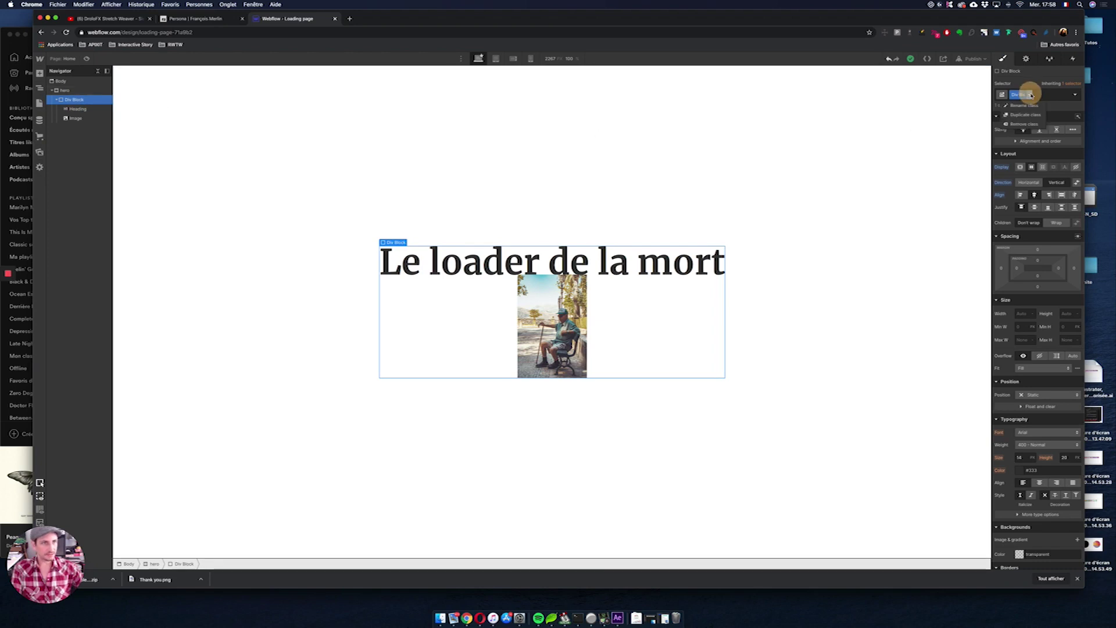
text(cont)
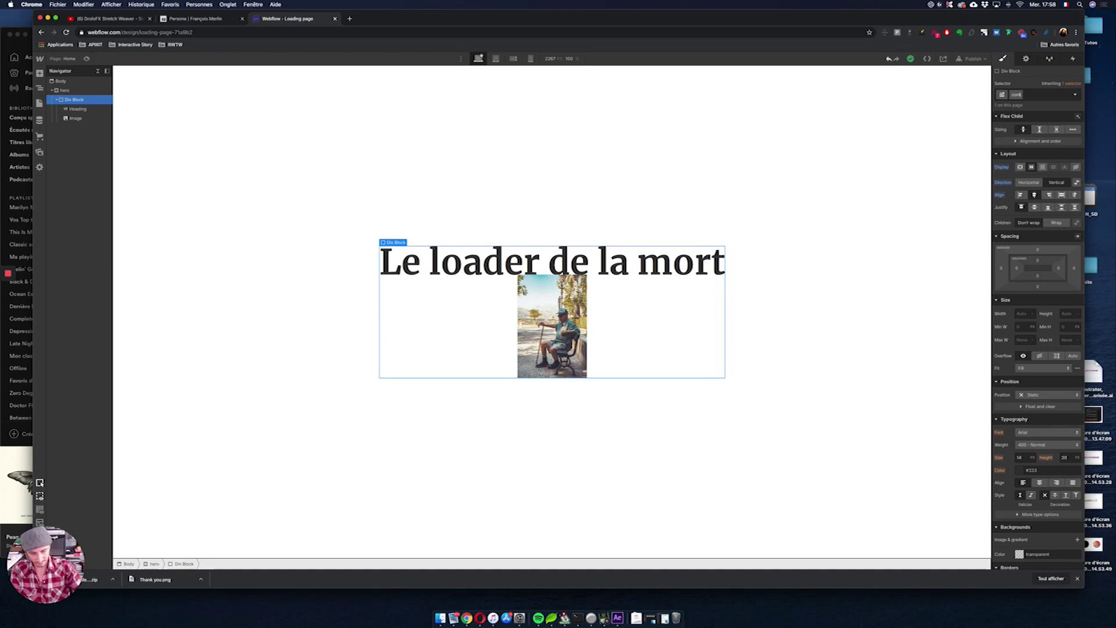
text(-hero)
key(Return)
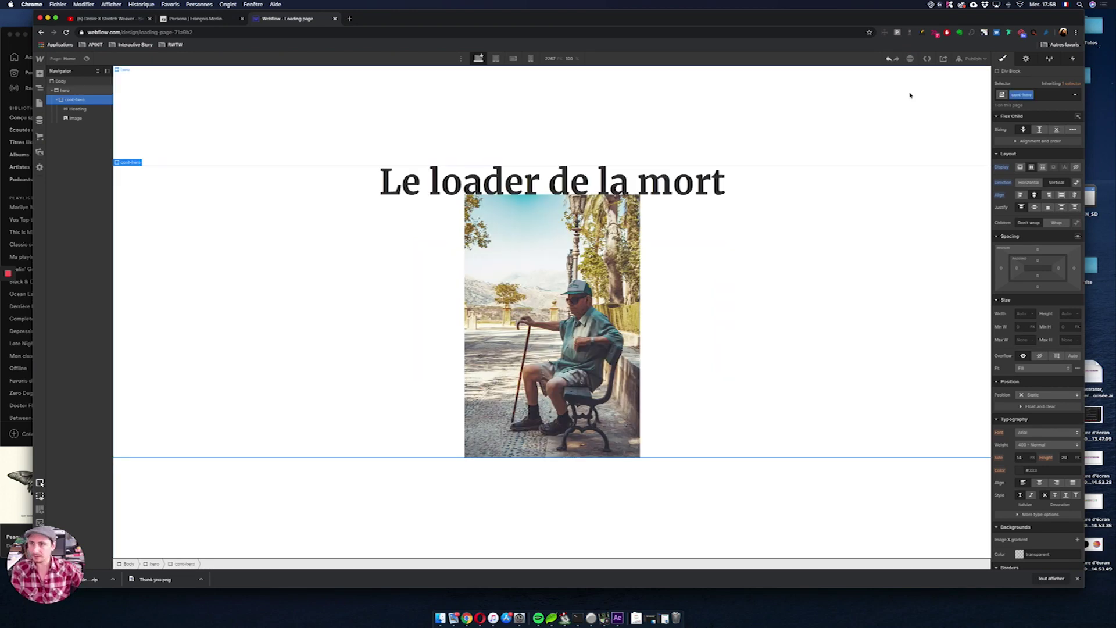
click(581, 285)
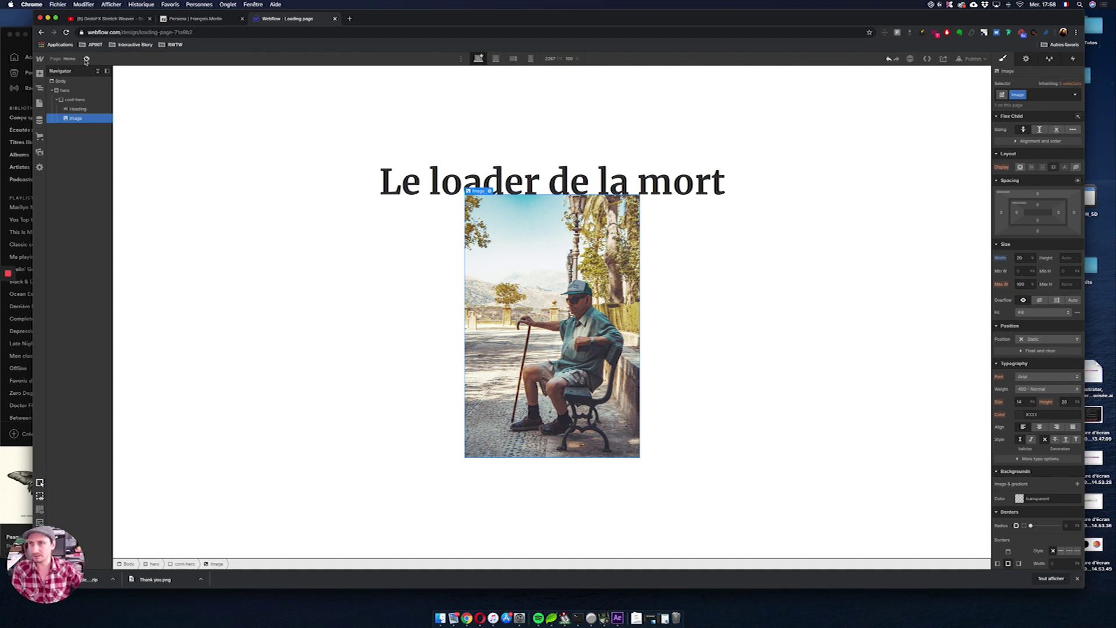
click(74, 99)
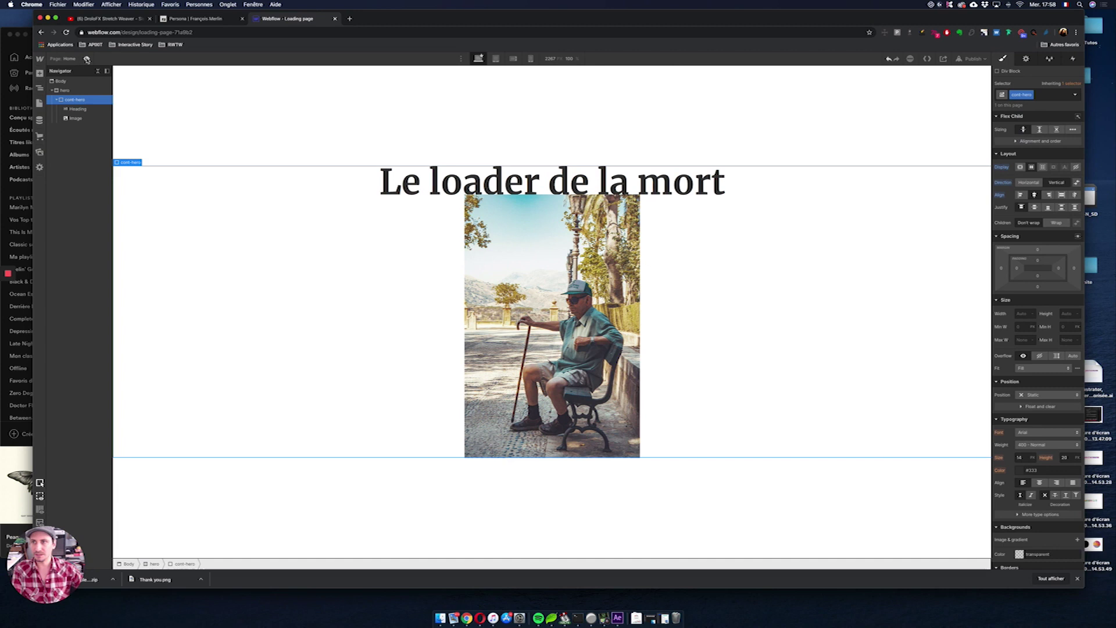
click(86, 59)
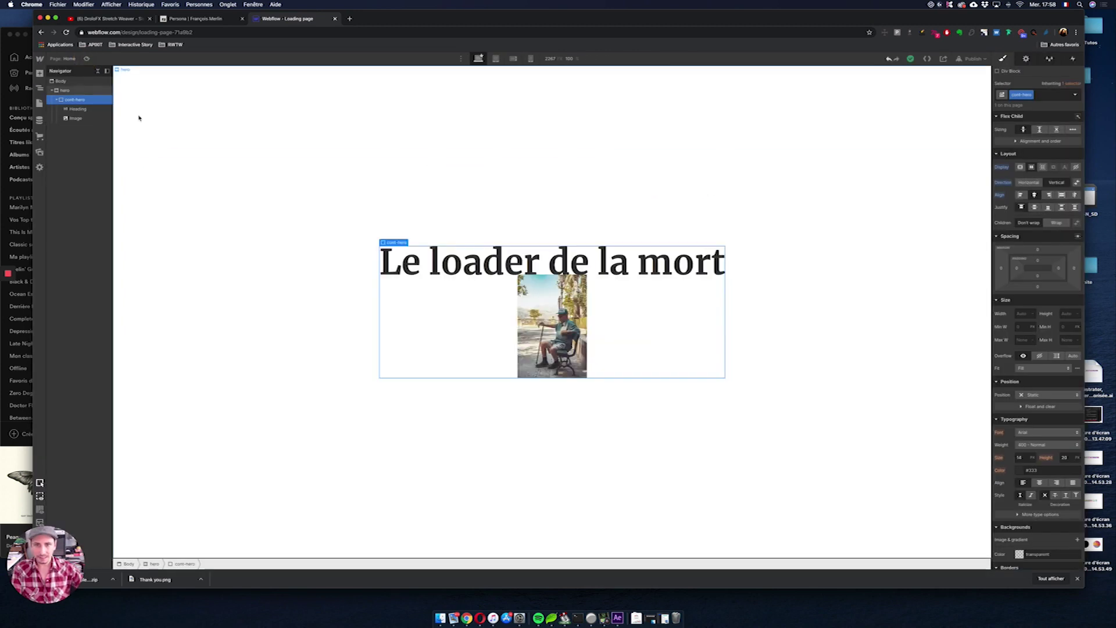
click(87, 58)
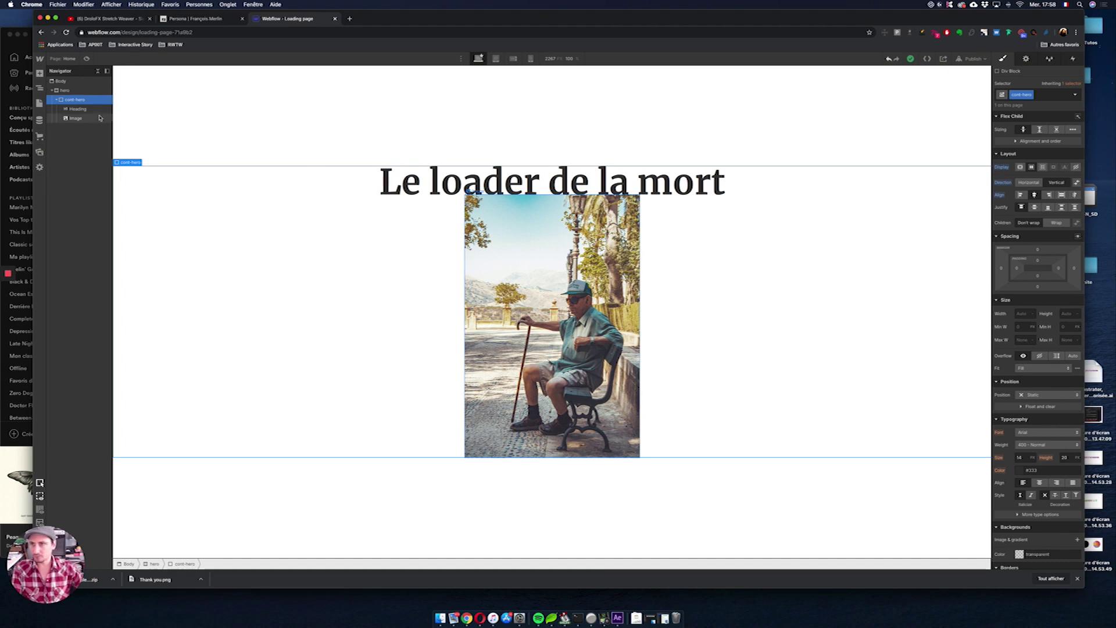
- Set the image's position to Relative with a z-index of 0
click(79, 119)
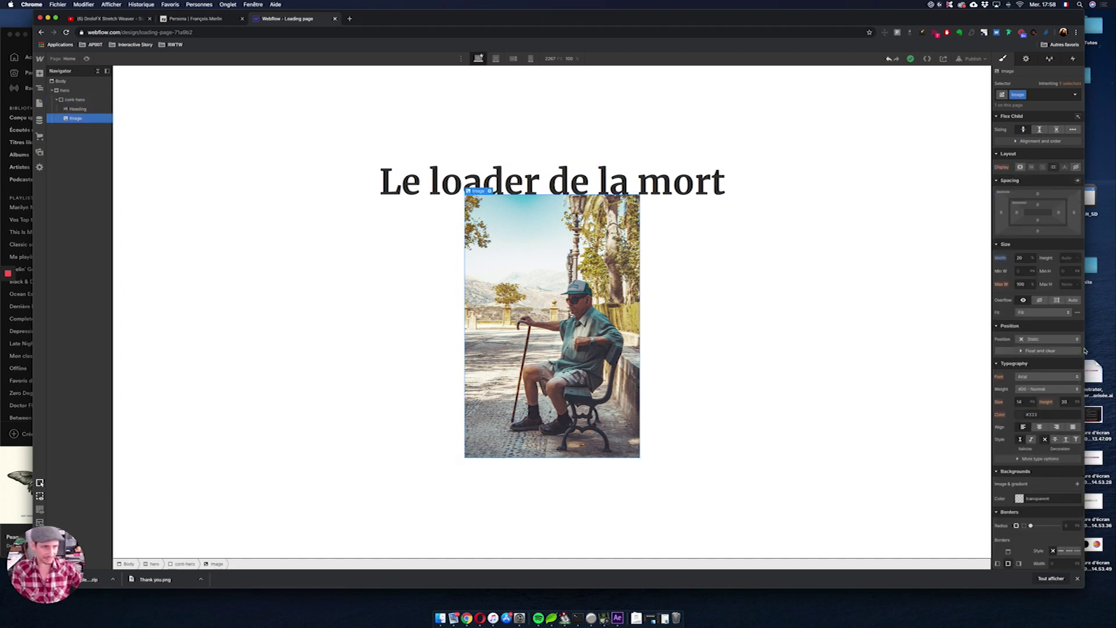
click(1035, 339)
click(1034, 348)
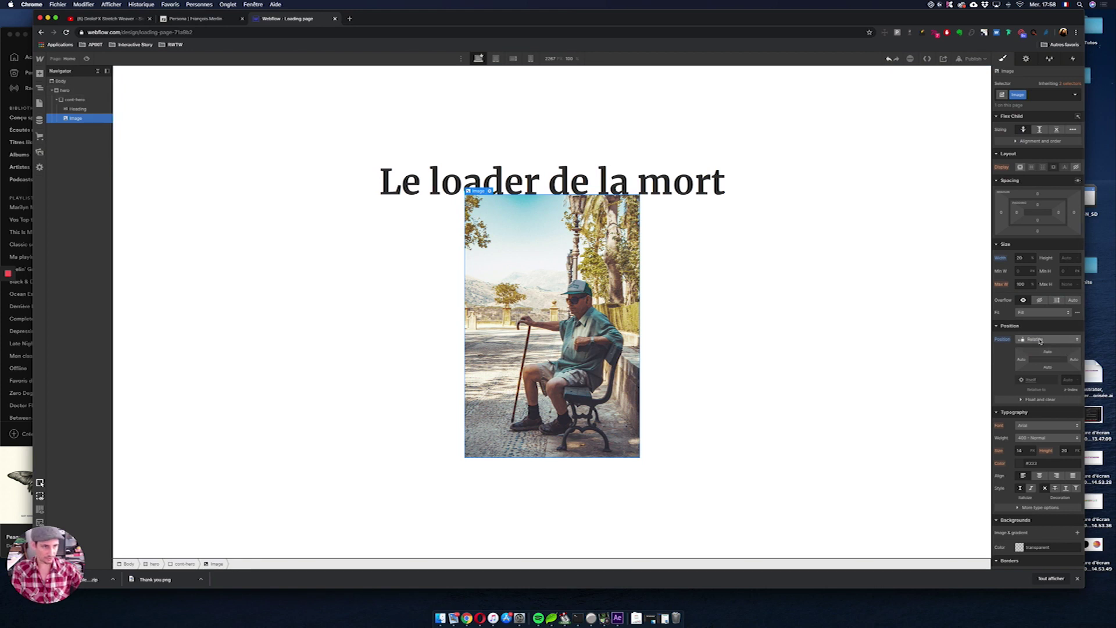
click(1073, 380)
text(0)
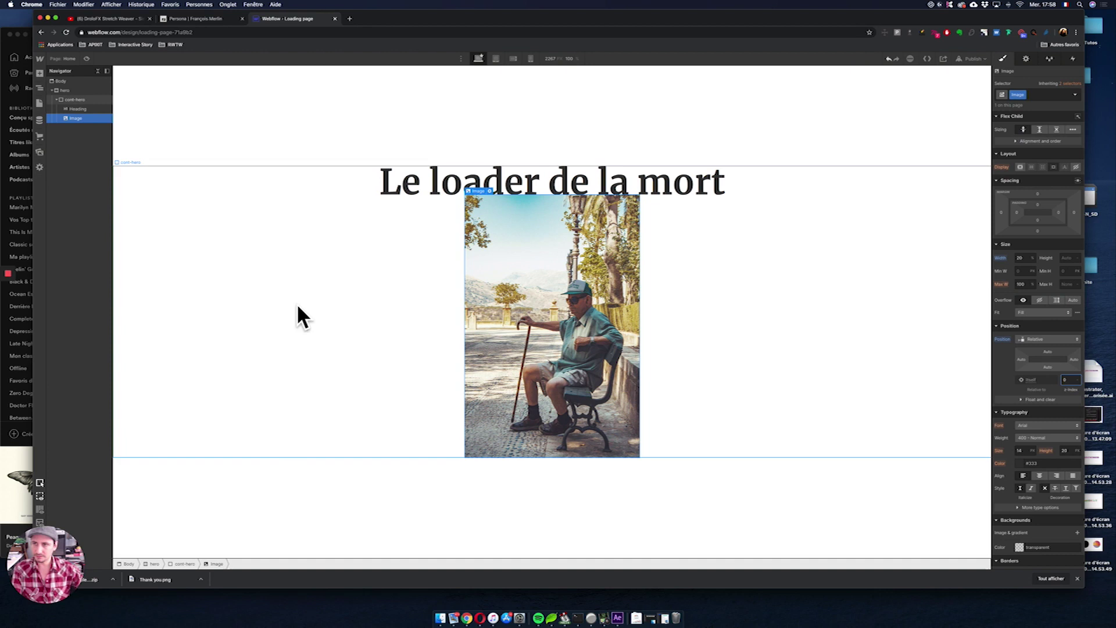
- Set the heading's position to Relative with a z-index of 100
click(77, 109)
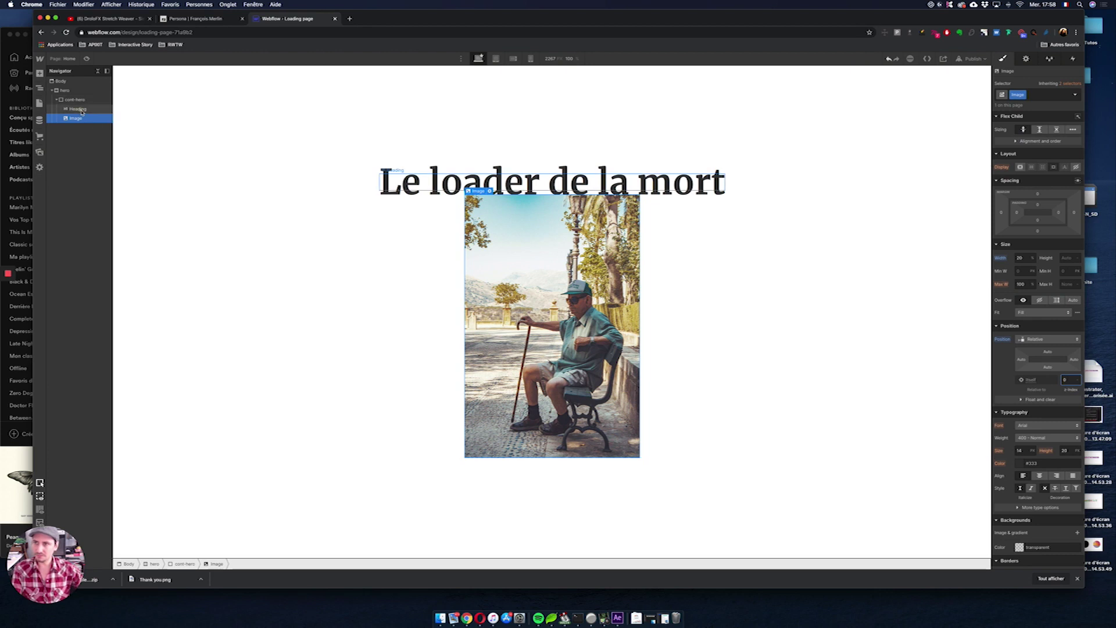
click(1049, 342)
click(1035, 348)
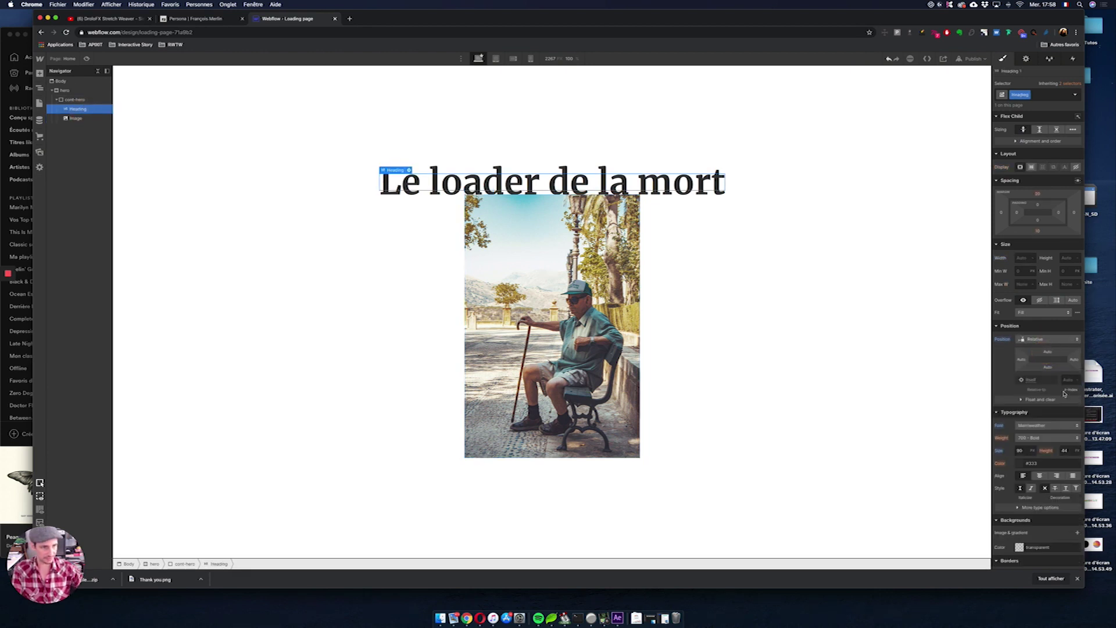
click(1069, 379)
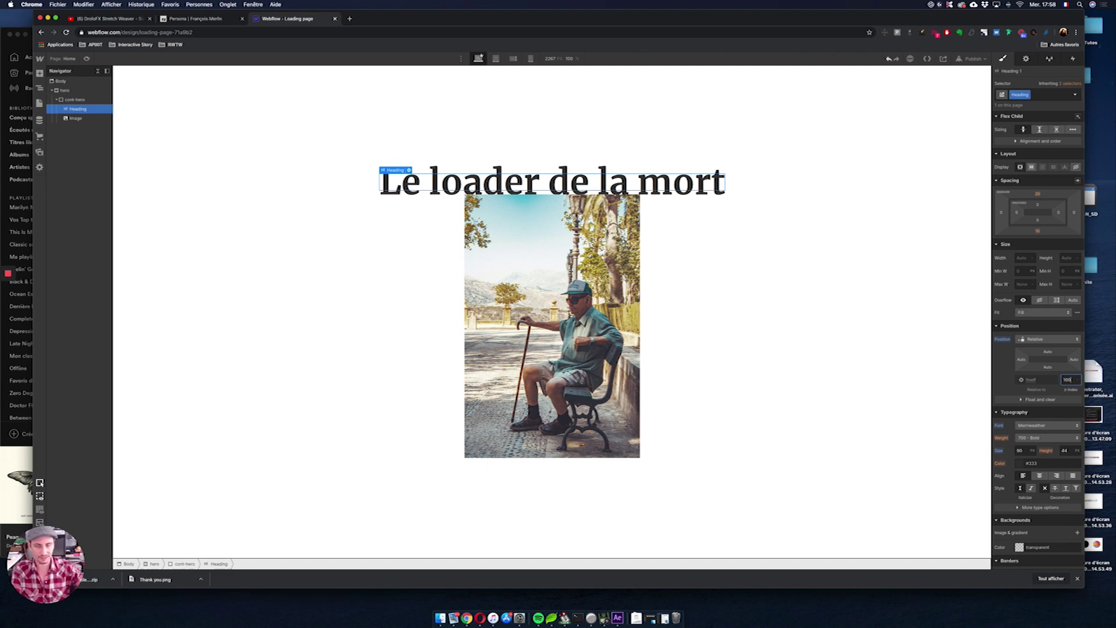
click(76, 108)
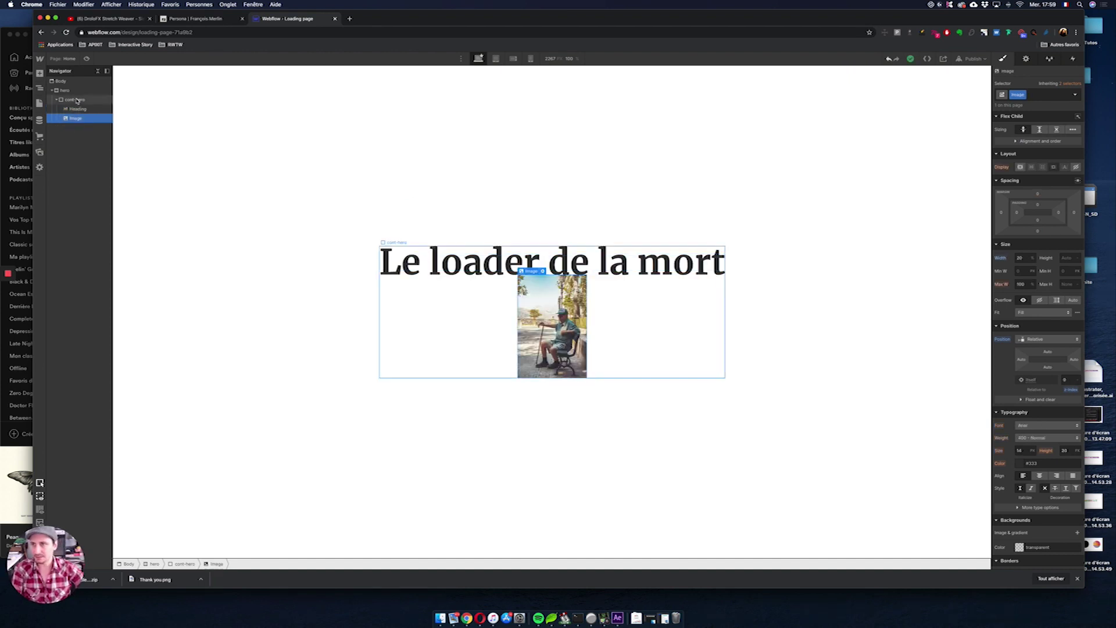
click(73, 99)
click(86, 59)
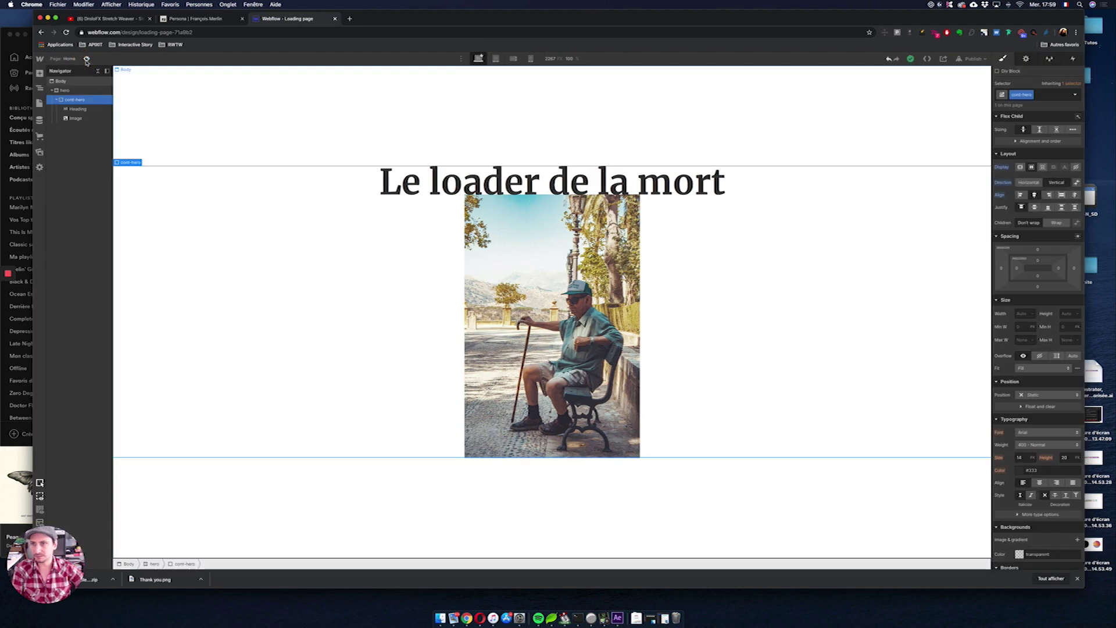
- Offset the heading 220 px from the top so that it overlaps the photo
click(84, 107)
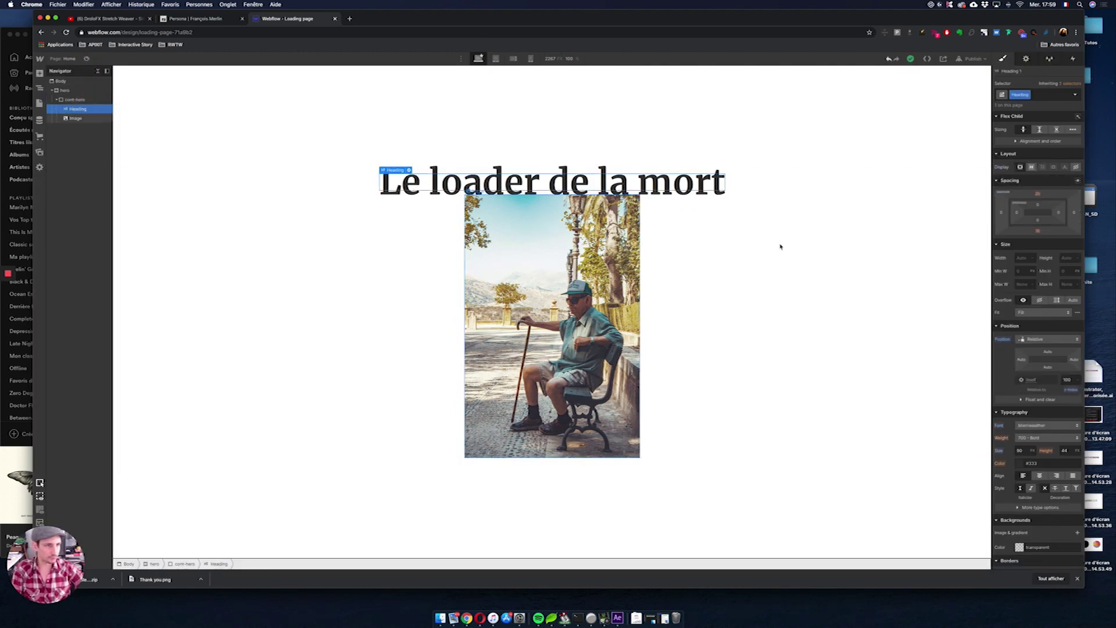
mouse_move(1038, 206)
mouse_down()
mouse_move(1041, 187)
mouse_move(1040, 254)
mouse_up()
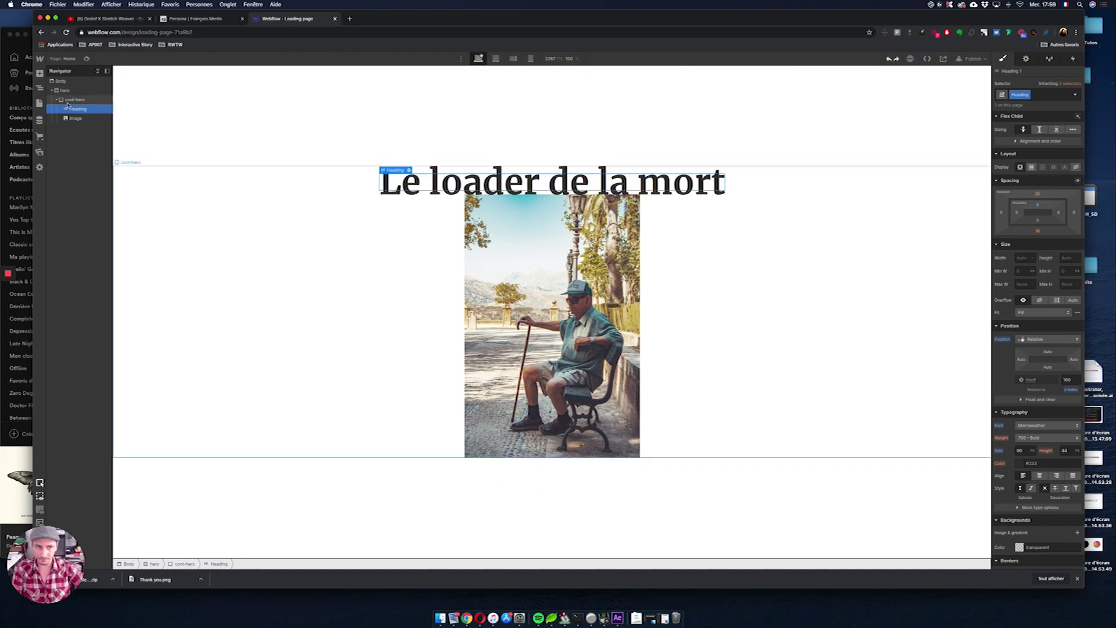
click(1050, 352)
click(1042, 376)
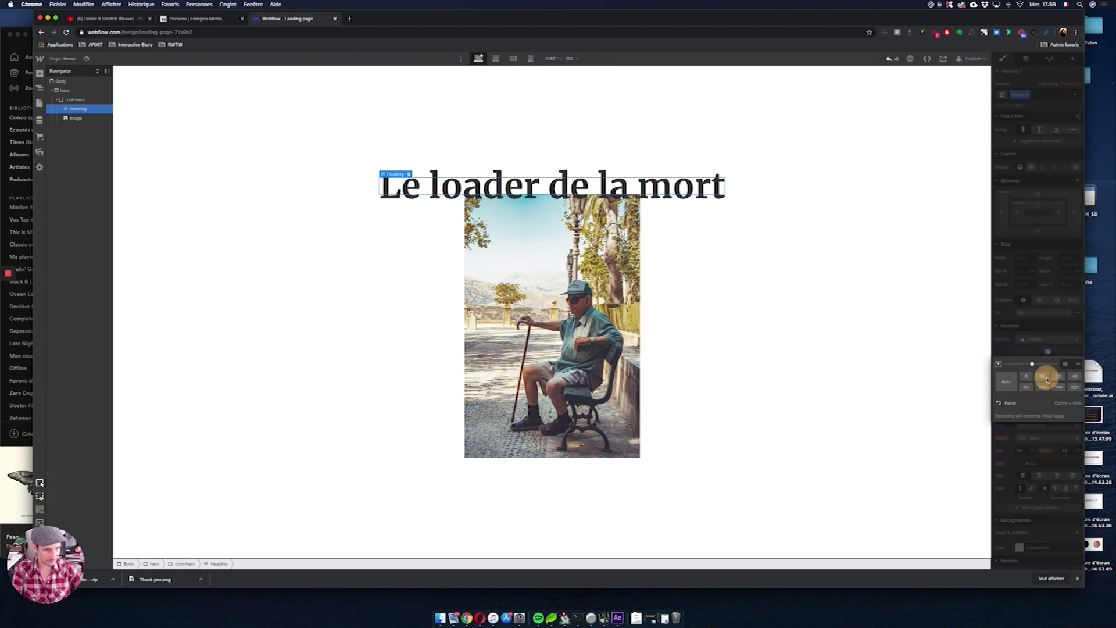
drag(1037, 368, 1047, 363)
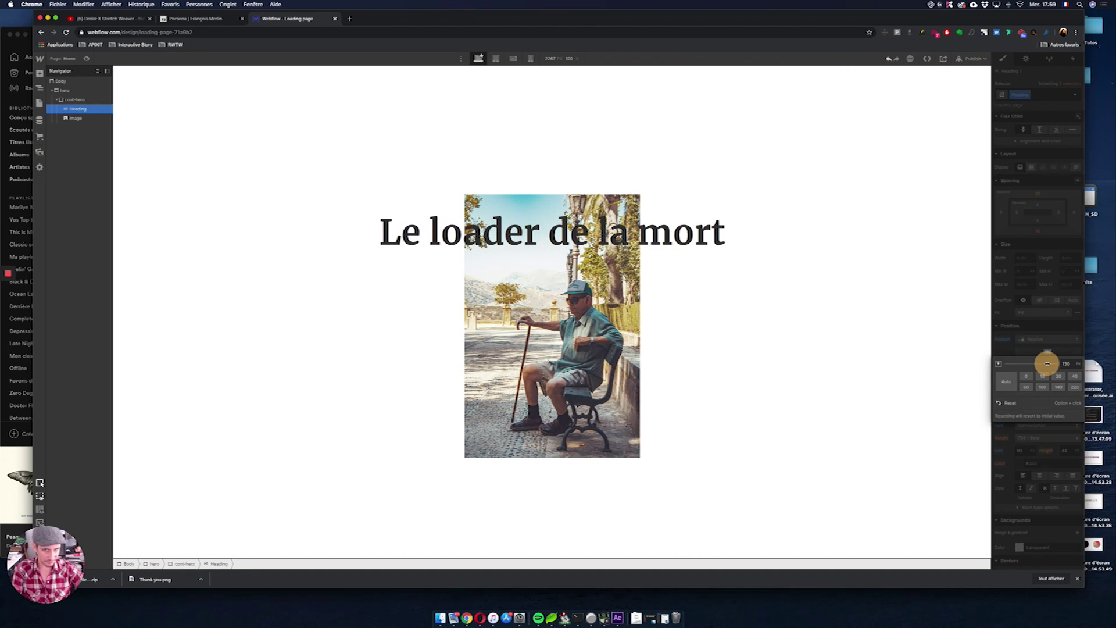
drag(1047, 363, 1049, 364)
click(1074, 386)
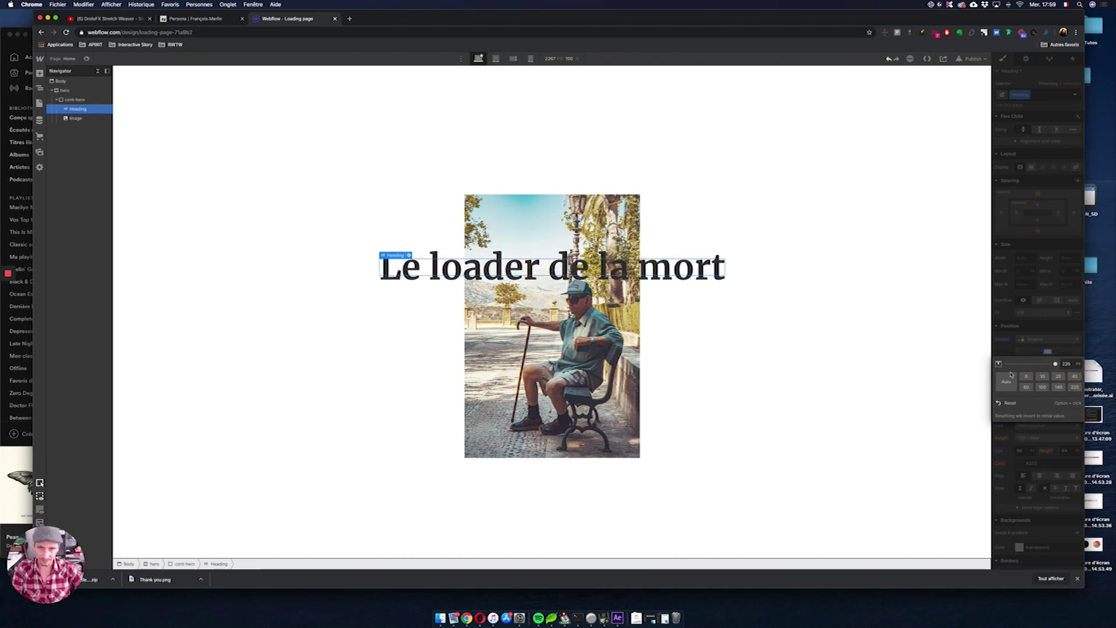
click(927, 353)
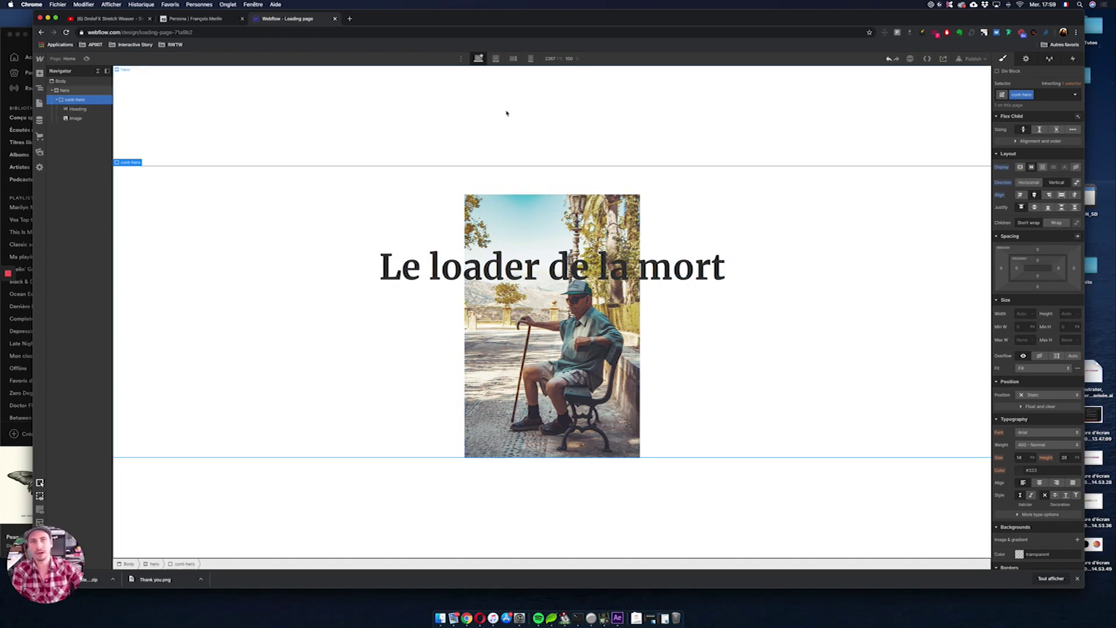
click(535, 230)
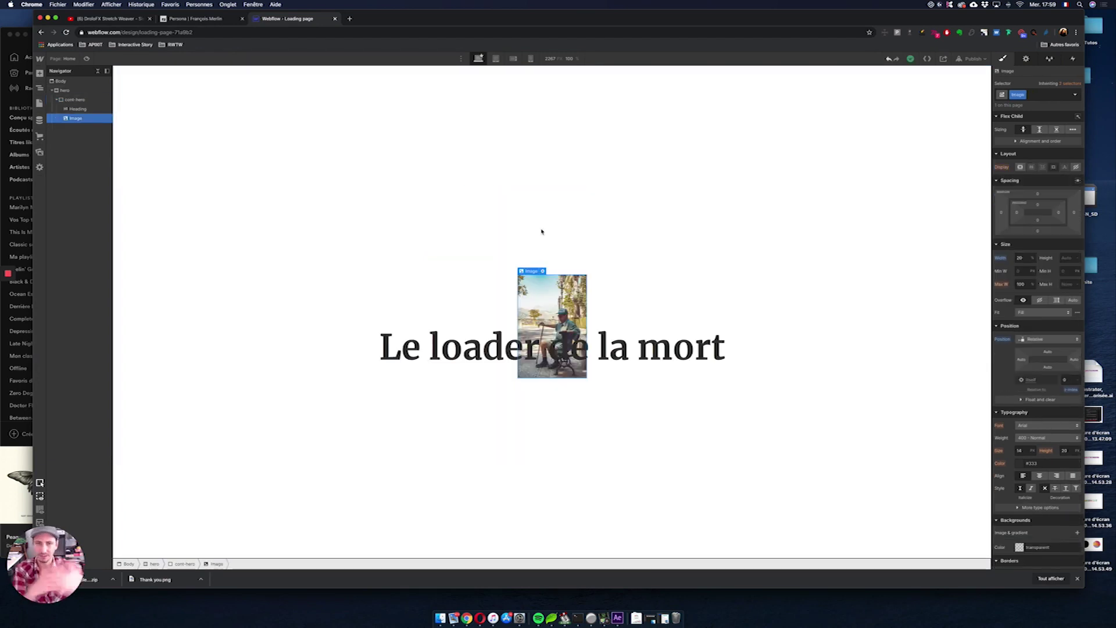
- Preview the page to check how the heading overlaps the photo in the hero
click(75, 100)
click(77, 110)
click(86, 59)
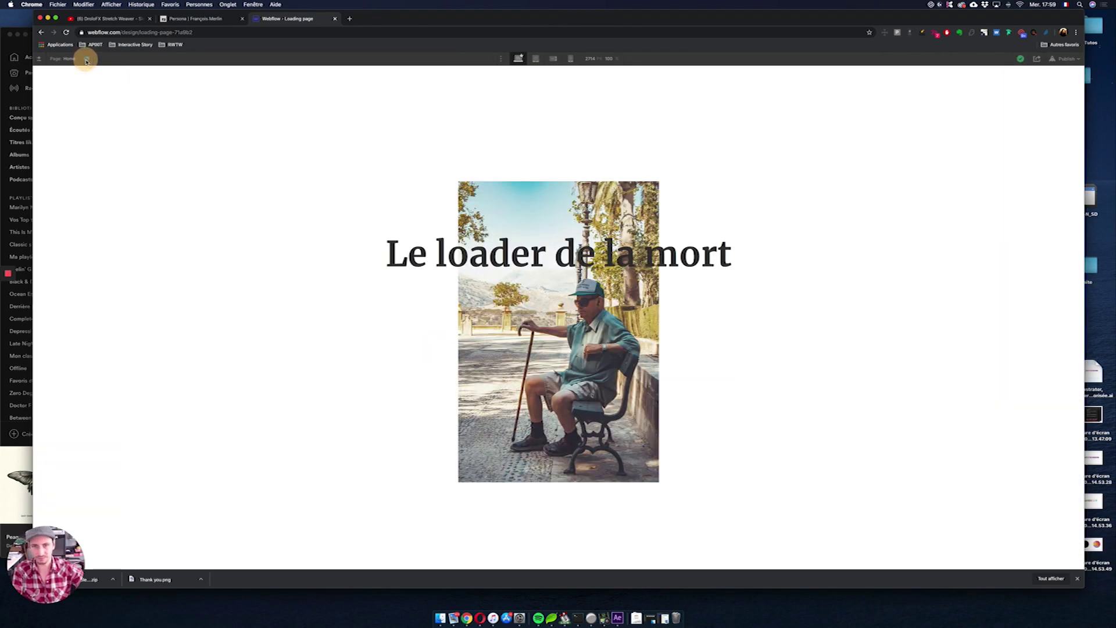
- Try Block display on the cont-hero div block and restore its Flex display
click(74, 99)
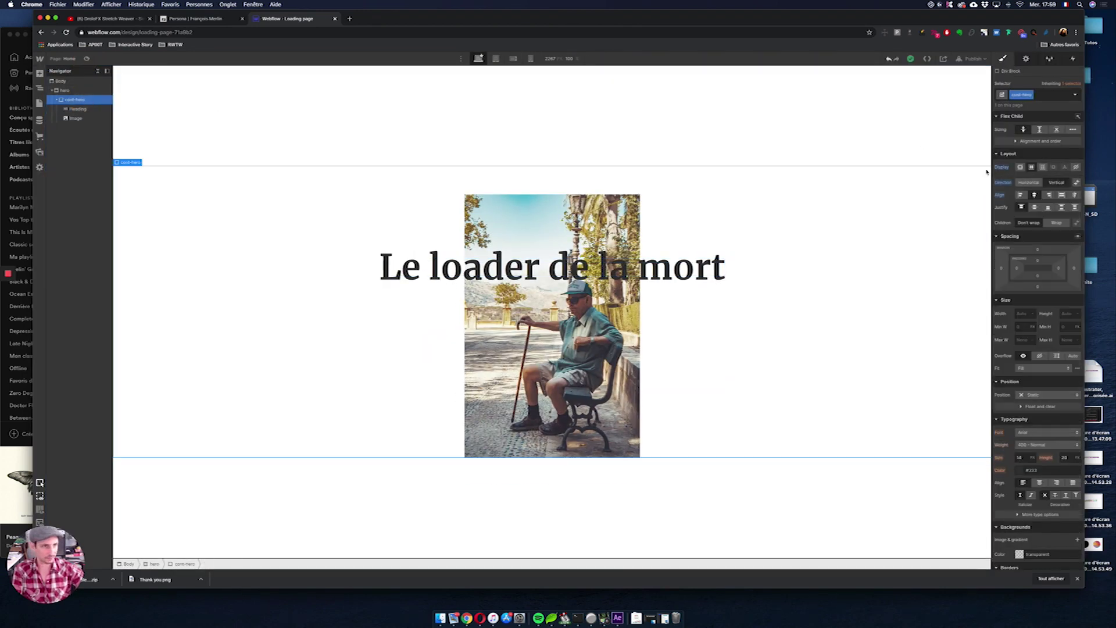
click(1021, 167)
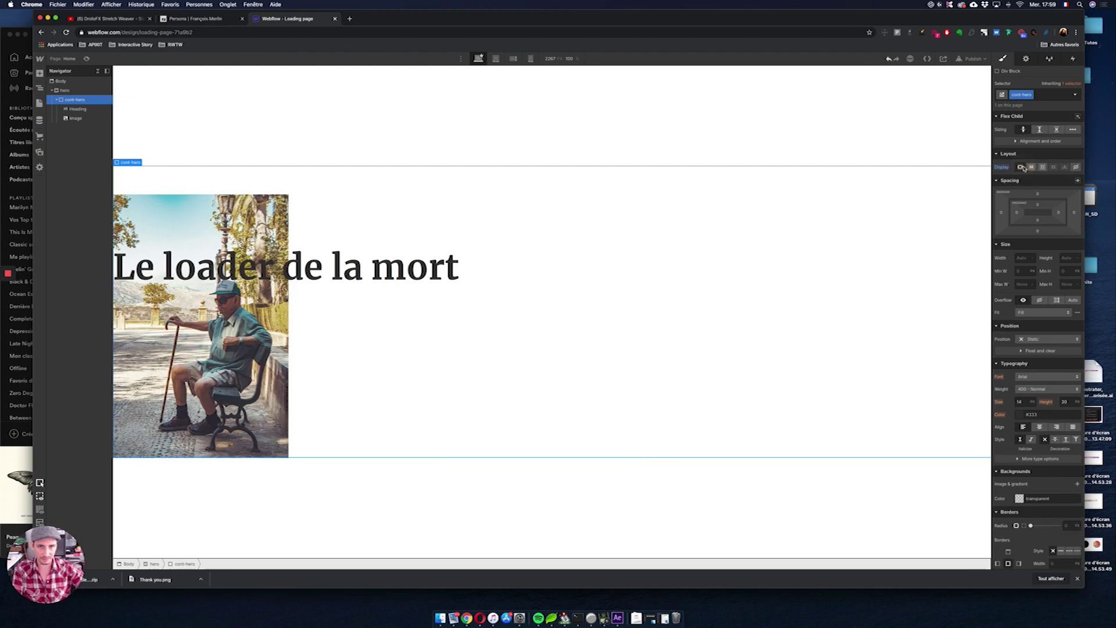
click(68, 92)
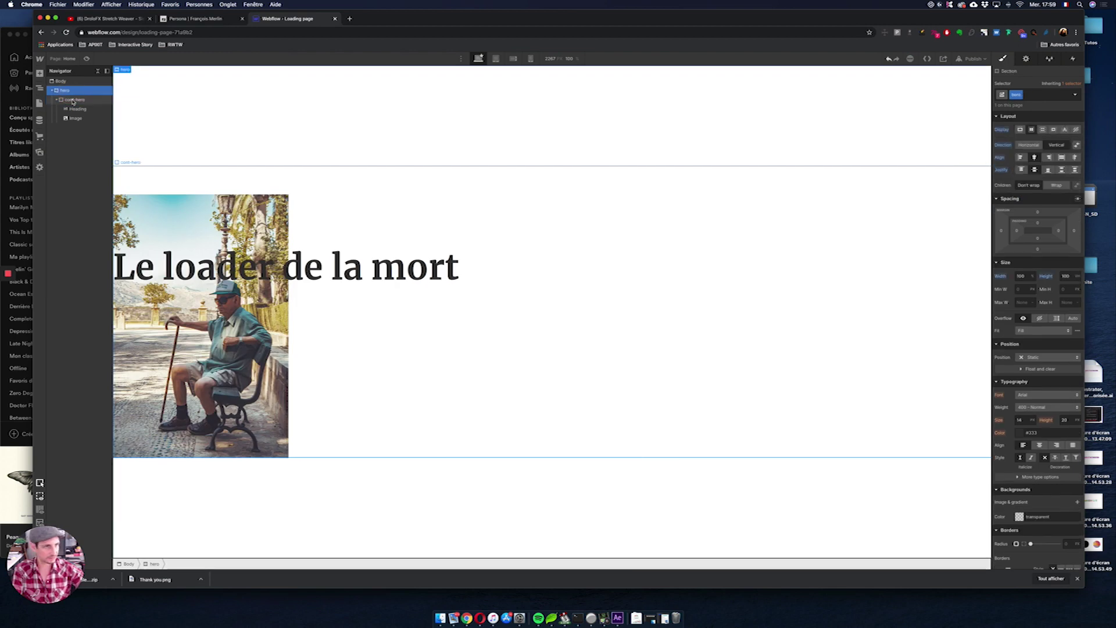
click(73, 100)
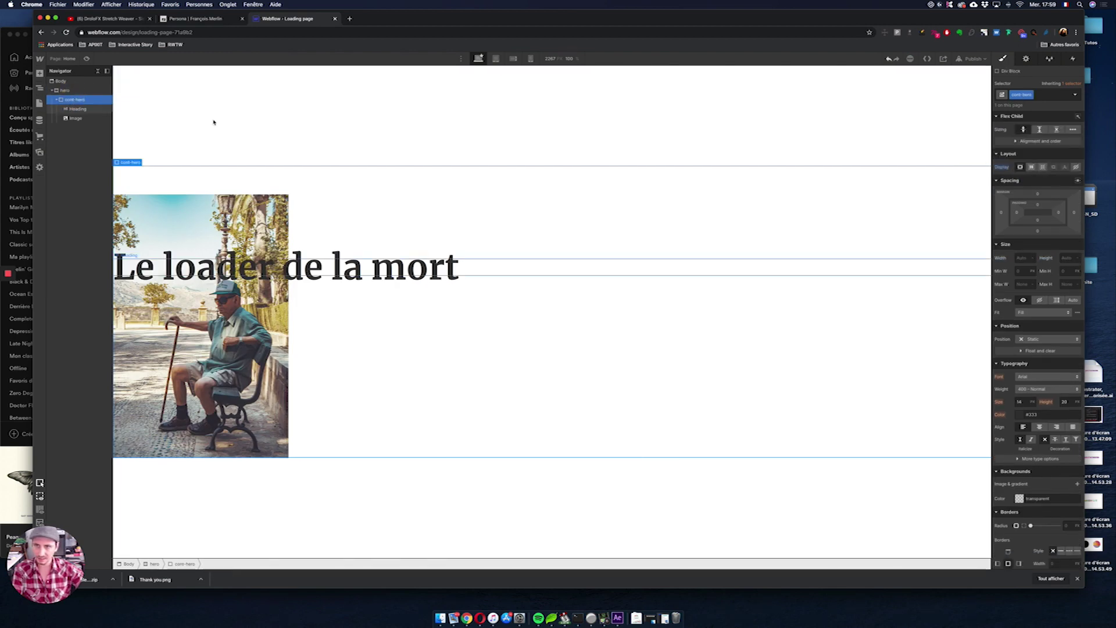
click(1033, 167)
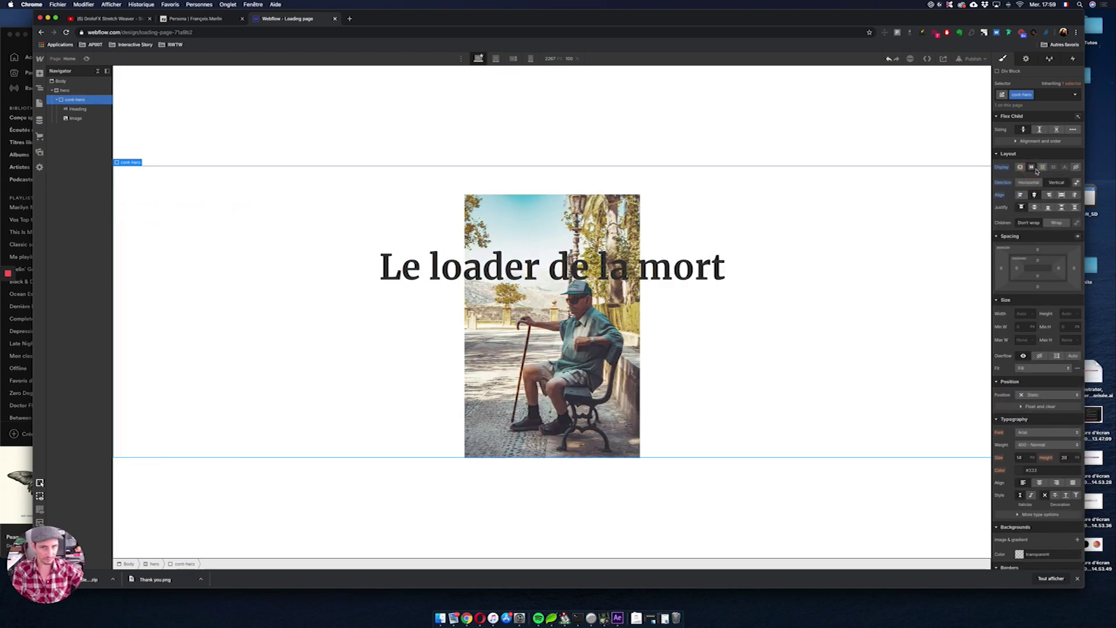
click(384, 120)
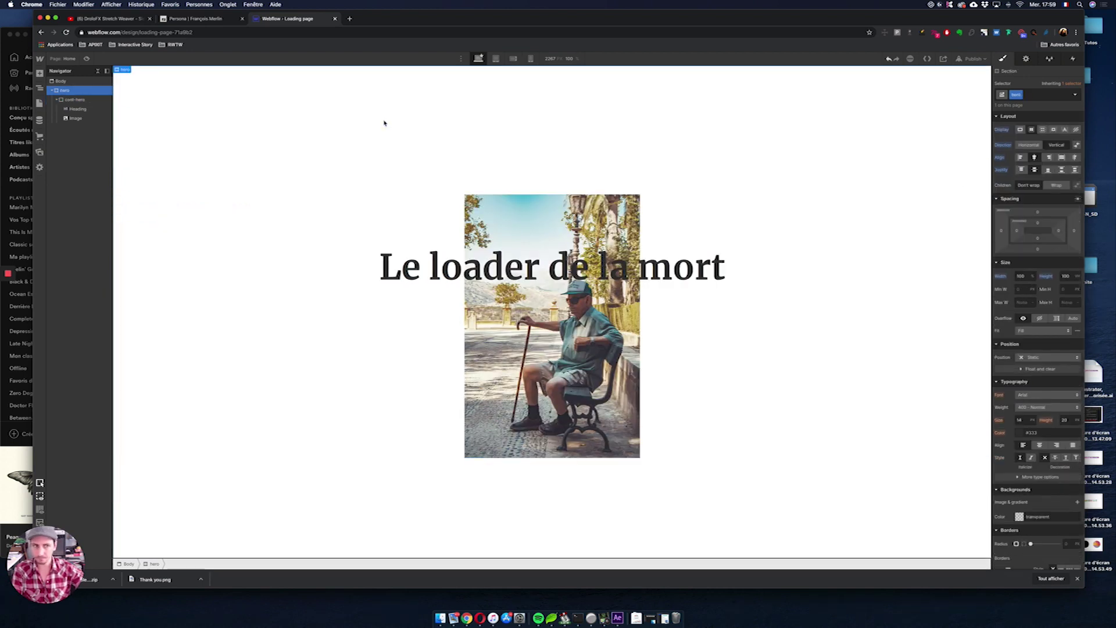
- Preview the page again to check the centering of the hero, and return to editing
click(86, 58)
click(86, 59)
click(86, 59)
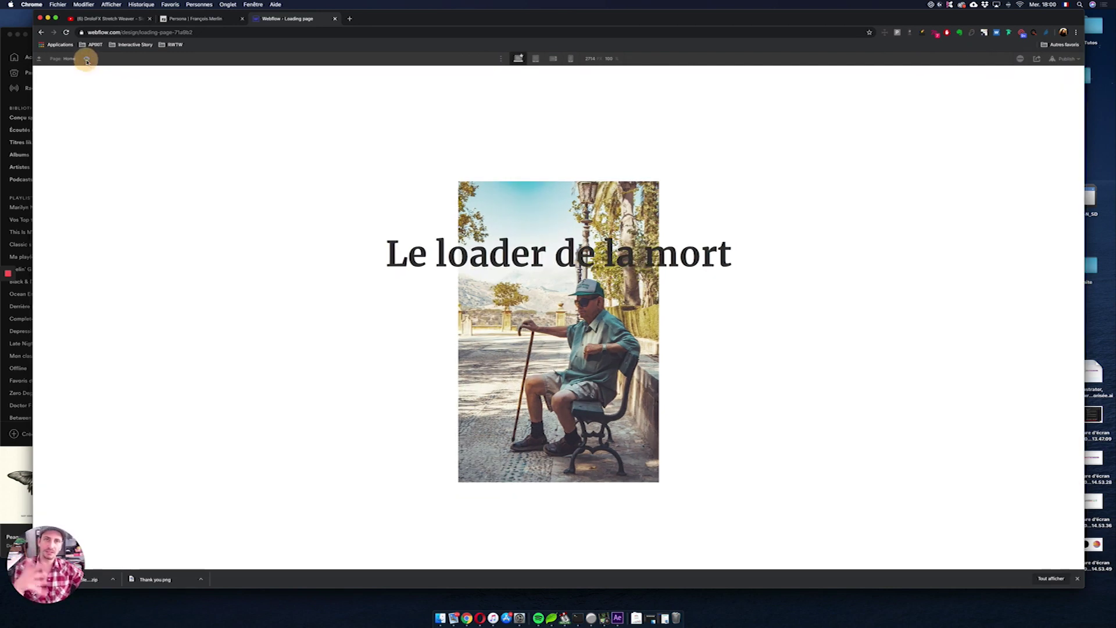
click(86, 59)
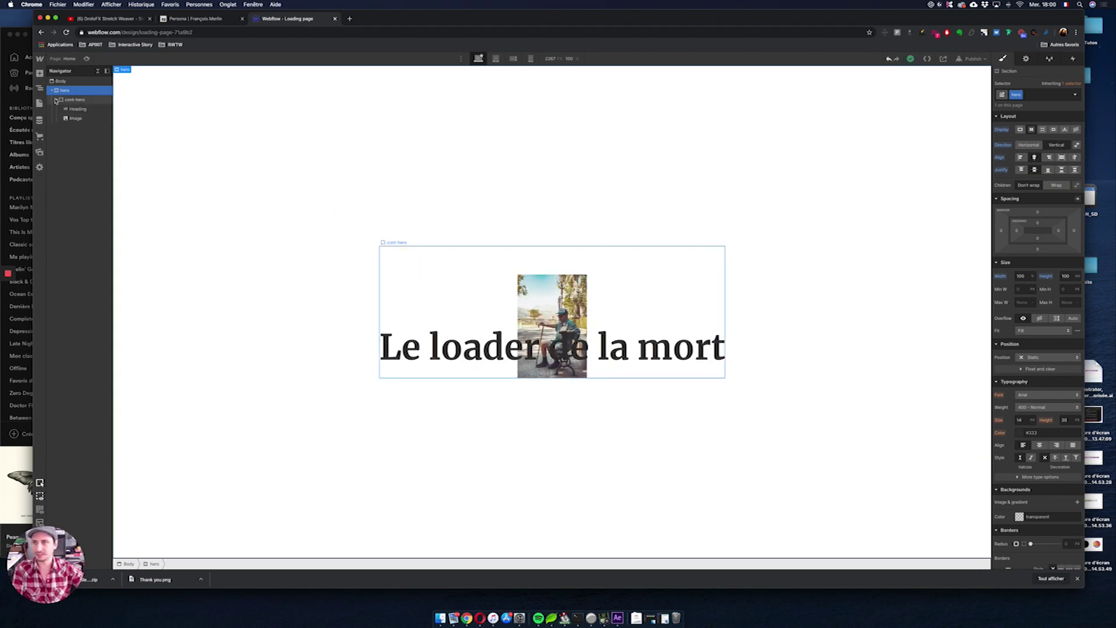
- Add a div block directly inside the body above the hero section and give it the class "loader"
click(52, 90)
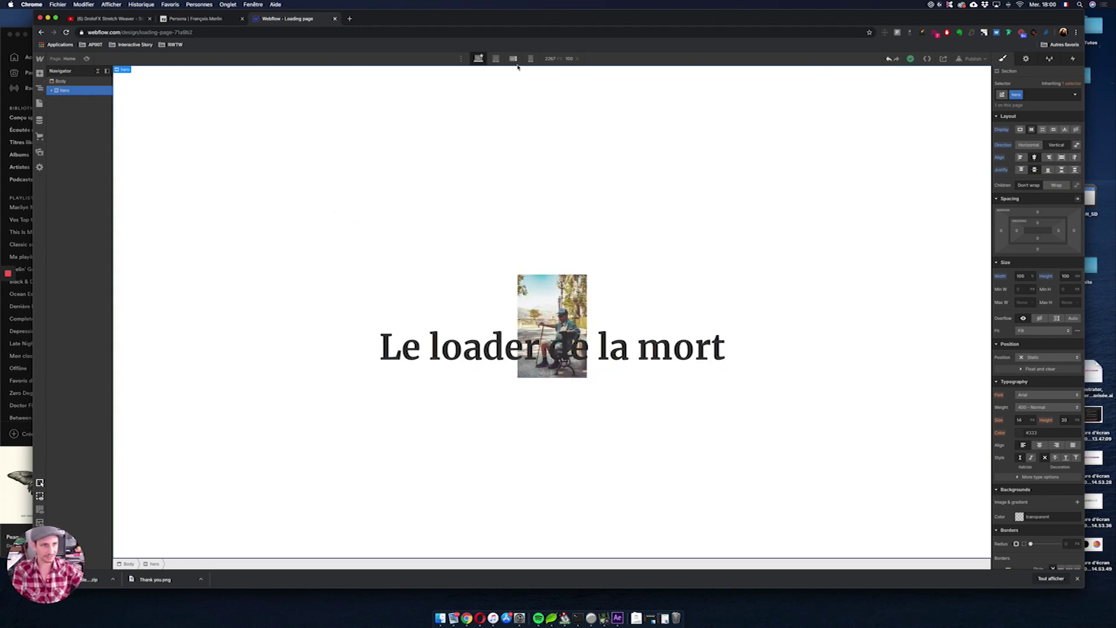
key(super+e)
drag(477, 122, 69, 91)
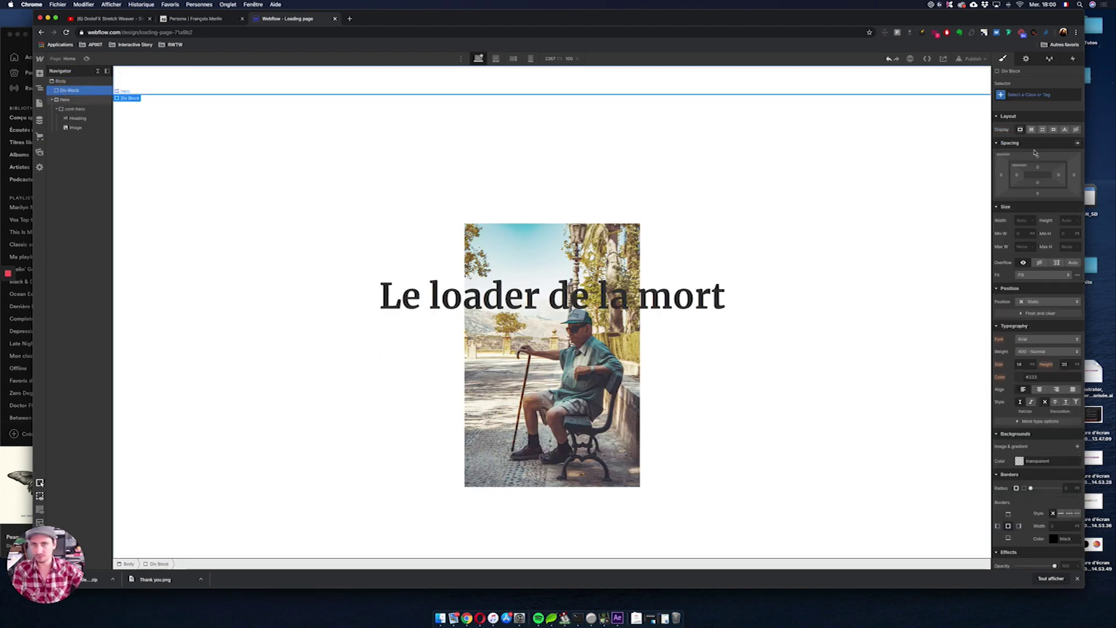
click(1046, 95)
text(loader)
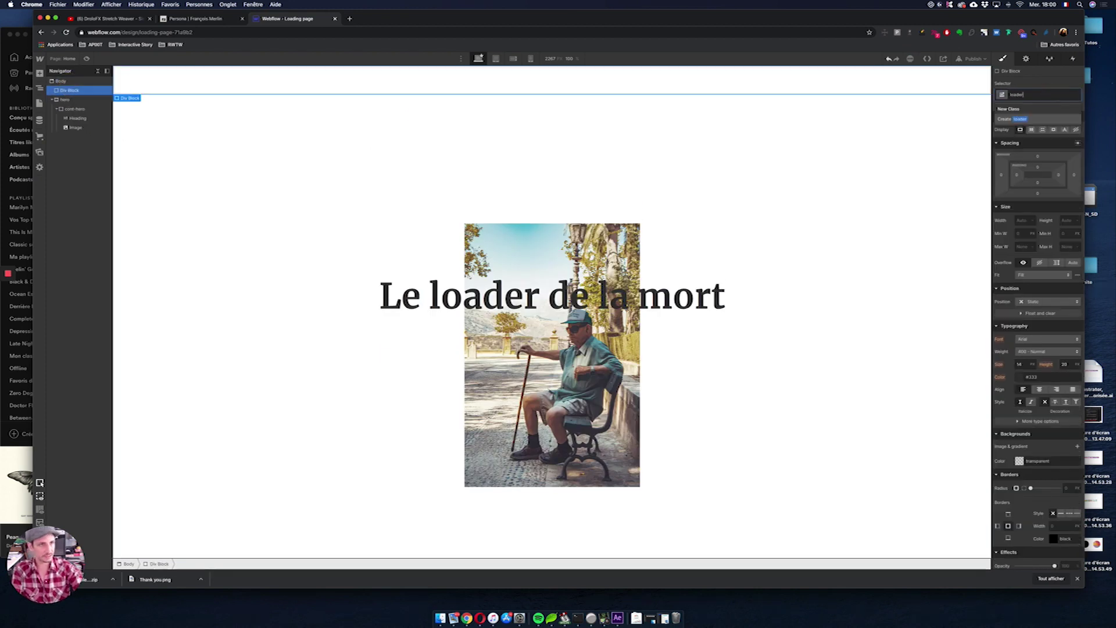
key(Return)
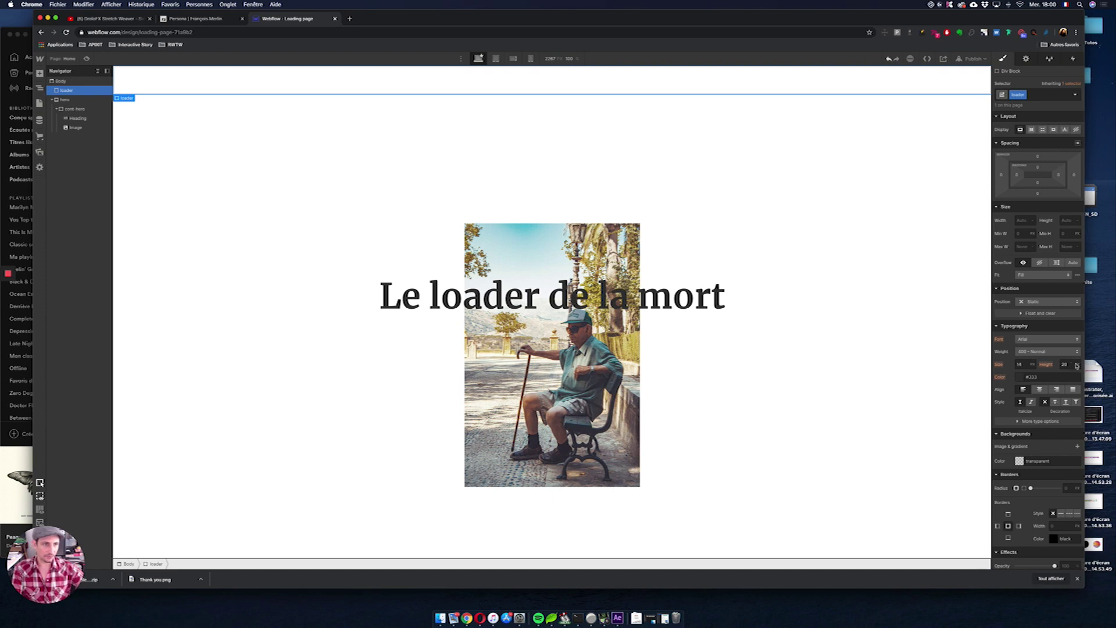
- Set the loader div block's width to 100vw and its height to 100vh
click(1022, 219)
text(100)
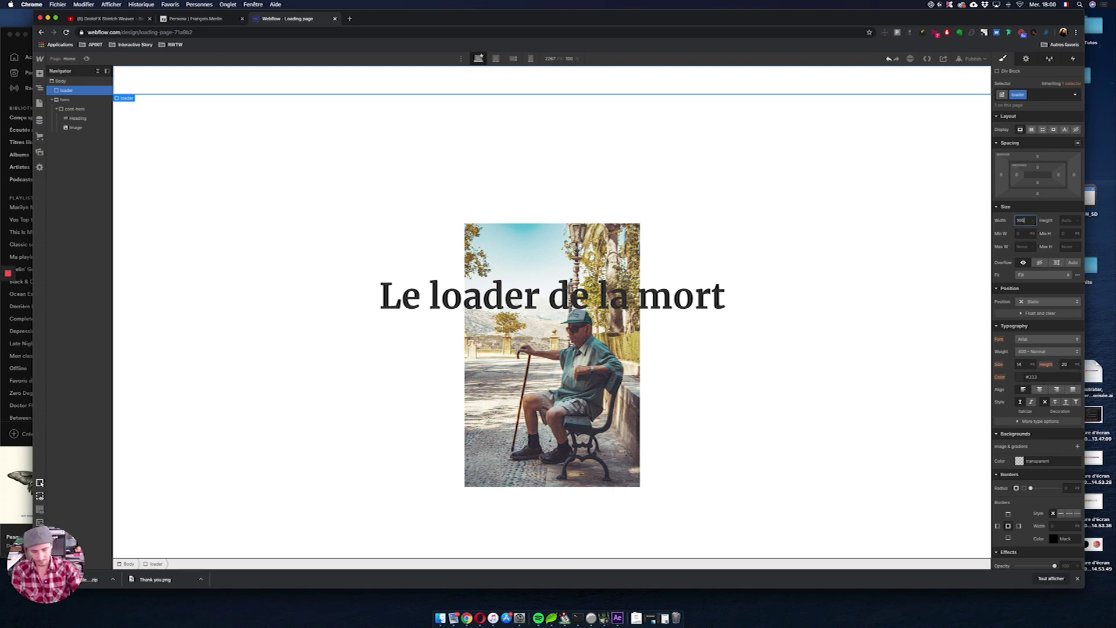
text(vw)
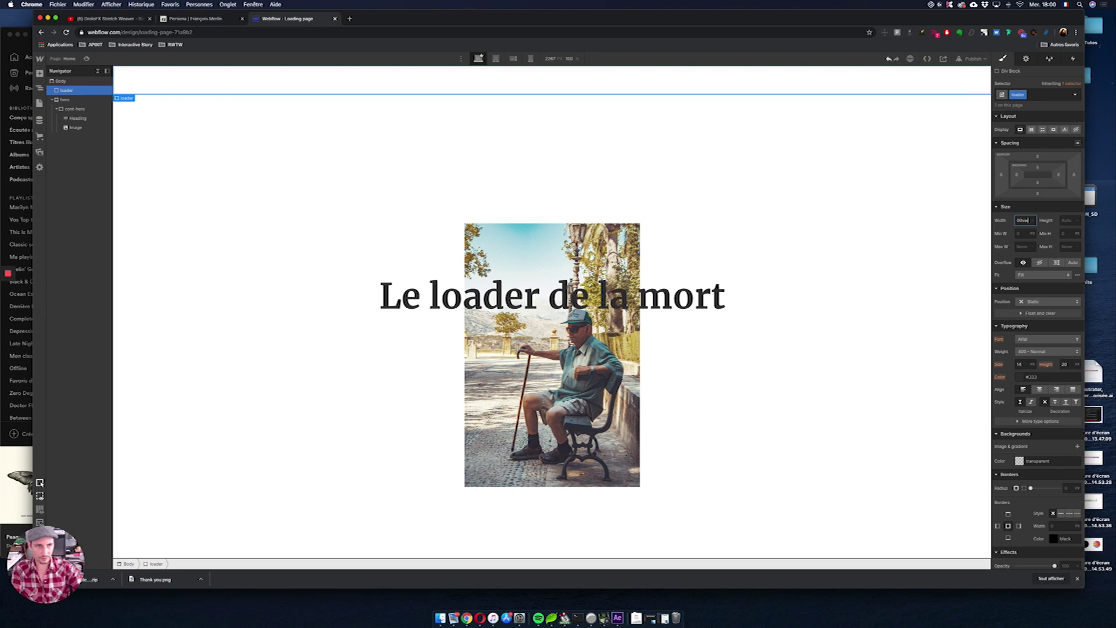
click(1068, 219)
text(100vh)
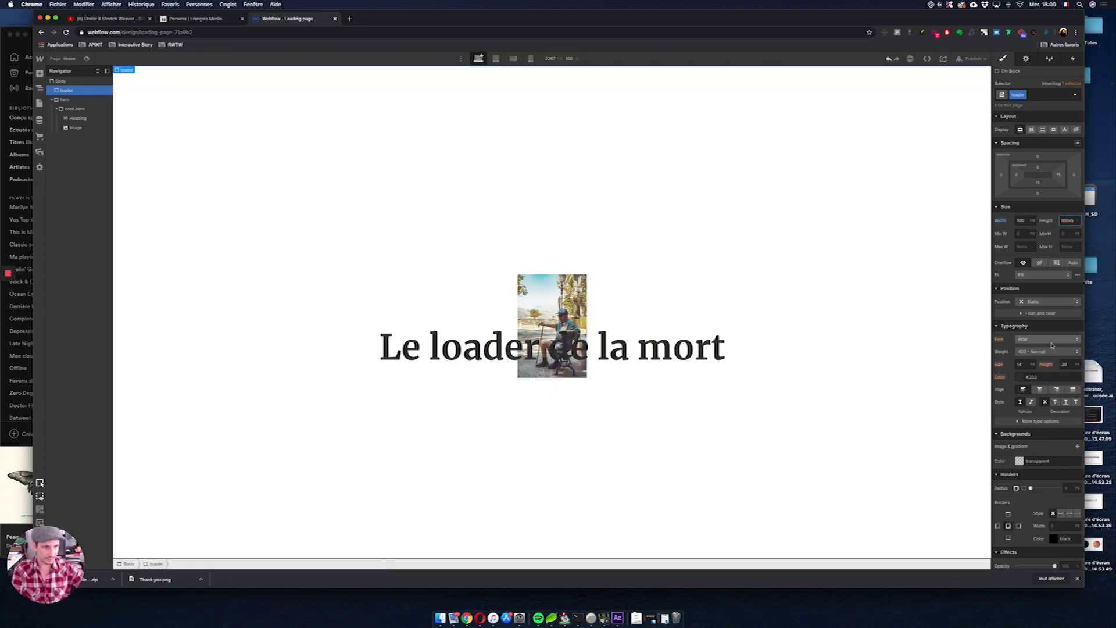
key(Return)
- Set the loader's position to Fixed and anchor it to all four sides of the page
click(1046, 301)
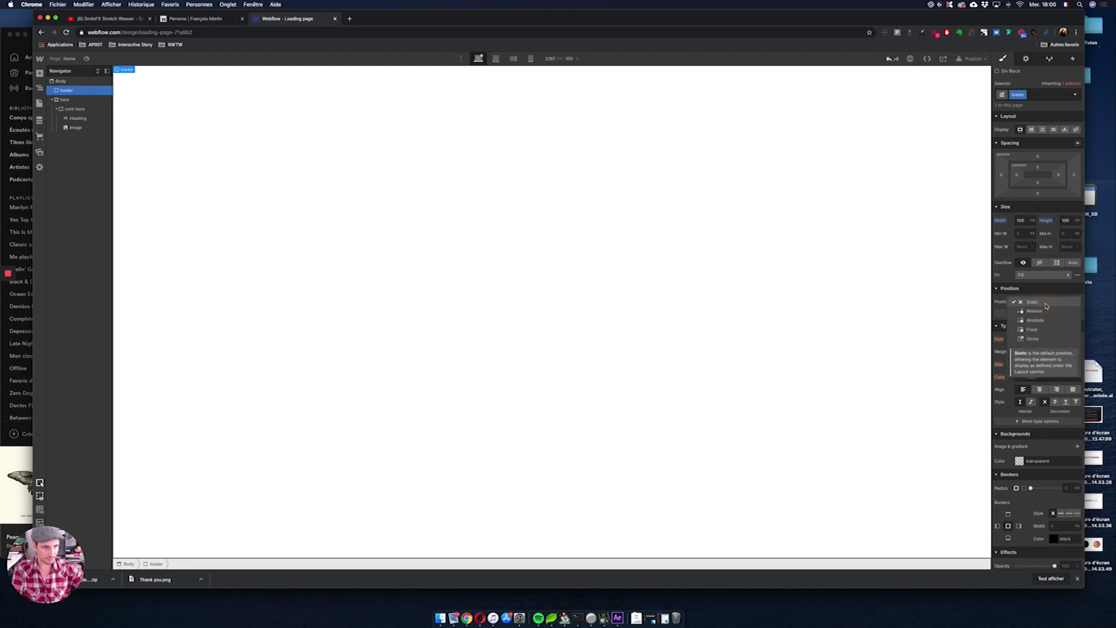
scroll(839, 294, down, 5)
scroll(838, 294, up, 5)
click(1033, 329)
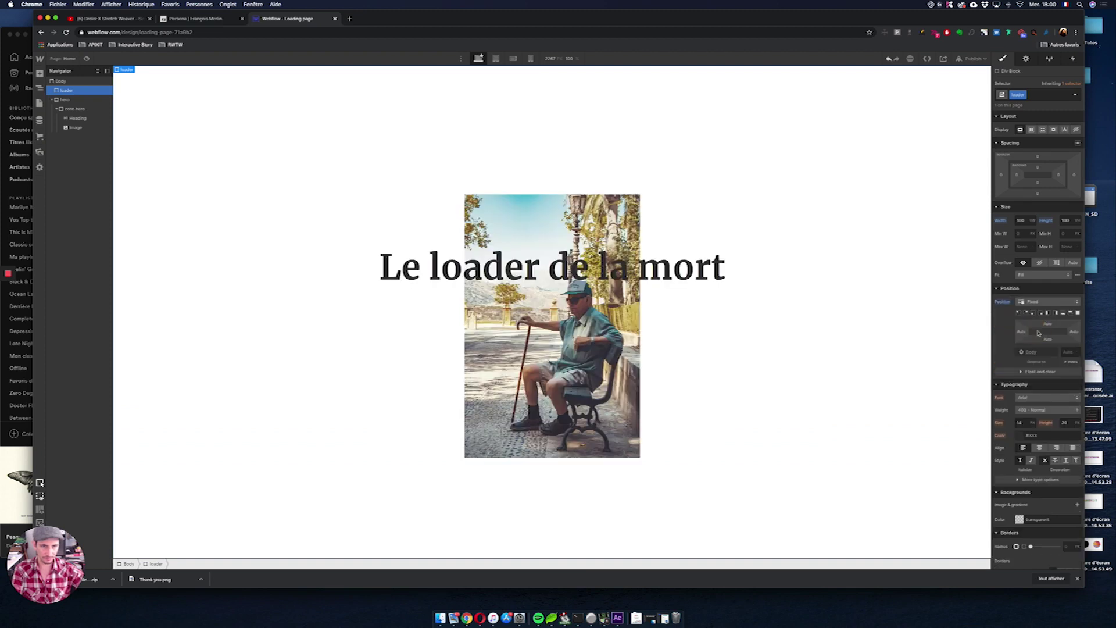
click(1077, 314)
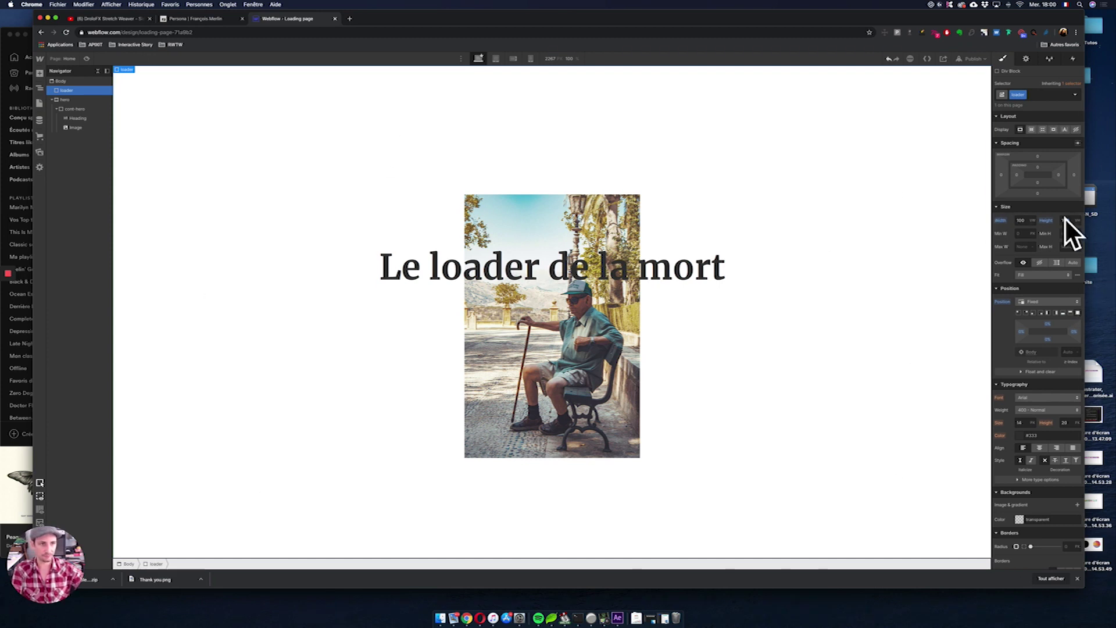
- Give the loader a white background and a z-index of 1000 so that it covers the hero
click(1019, 519)
drag(1035, 425, 984, 381)
click(1004, 346)
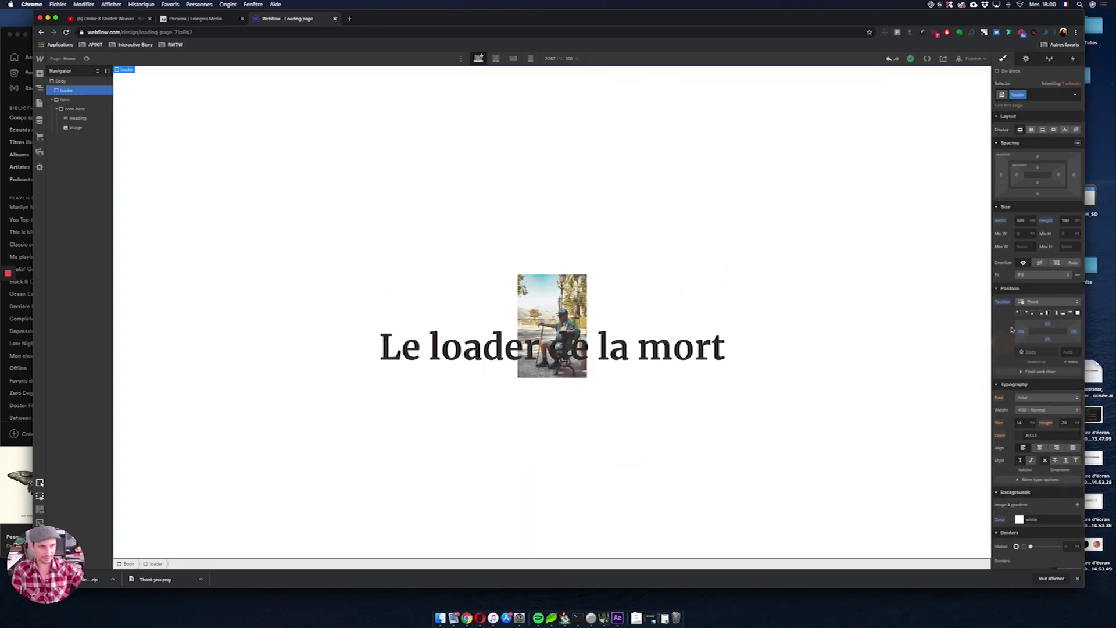
click(1069, 352)
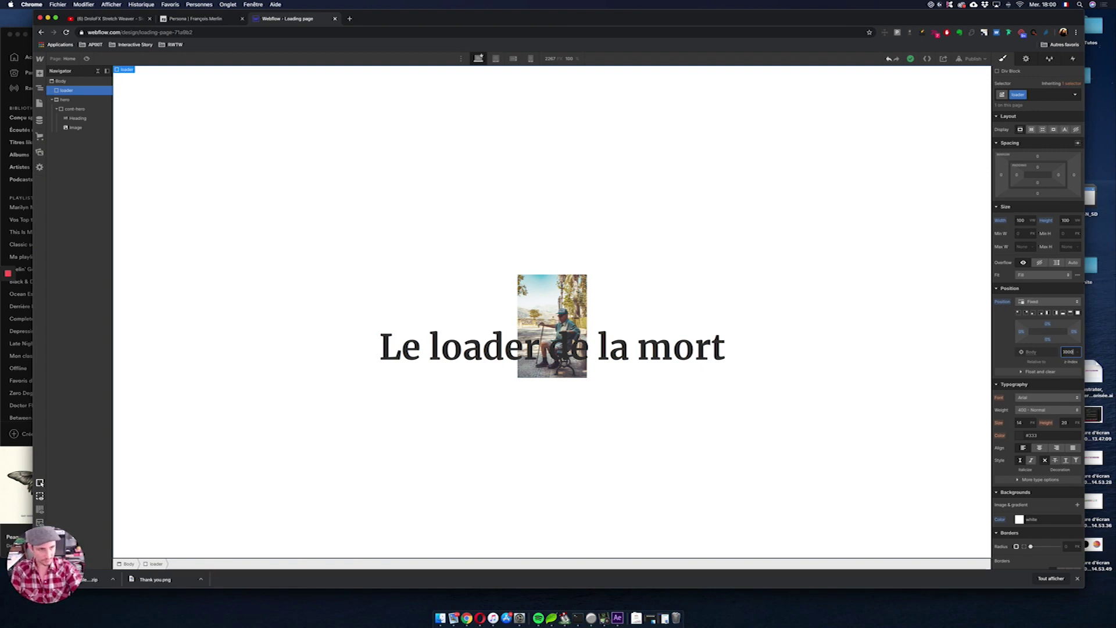
key(Return)
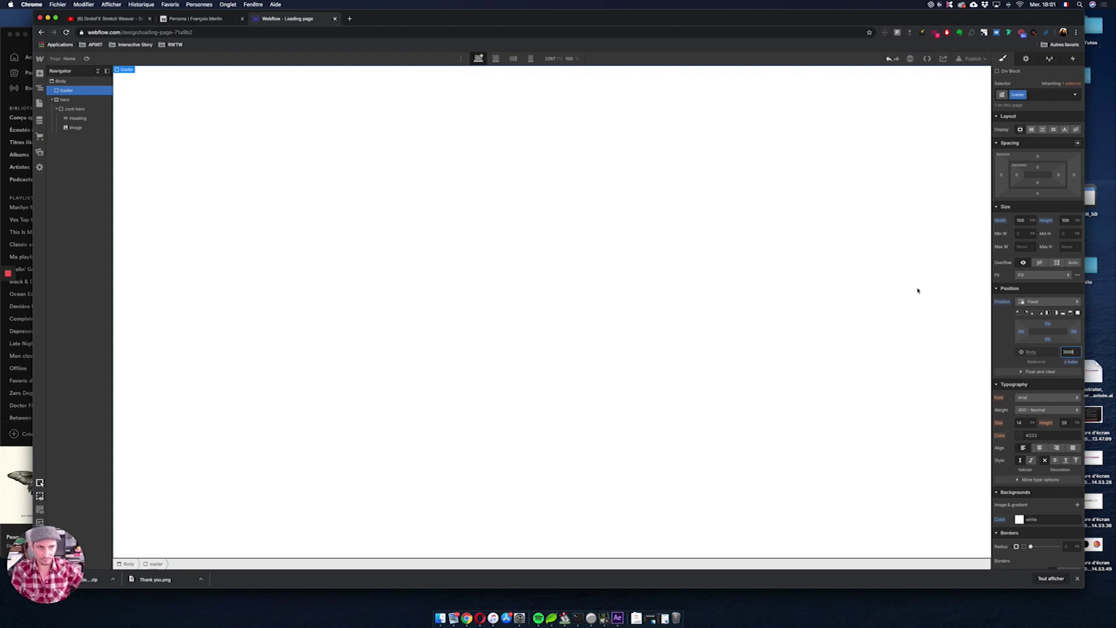
- Toggle the loader's display between None and Block to compare the page with and without the overlay
click(1076, 129)
click(1020, 129)
click(1076, 129)
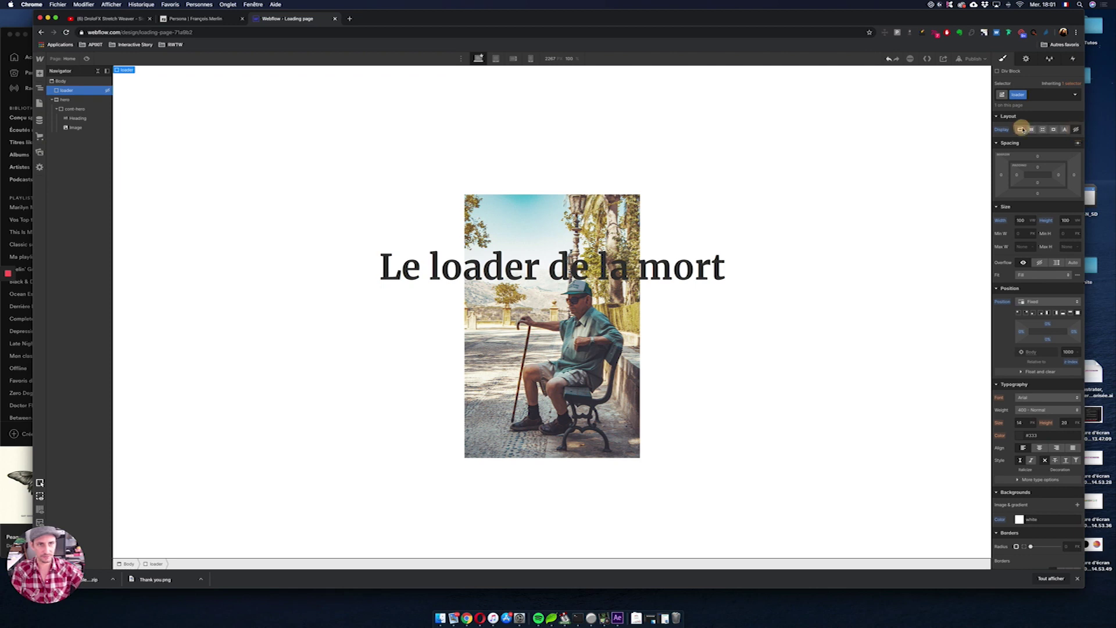
click(1021, 129)
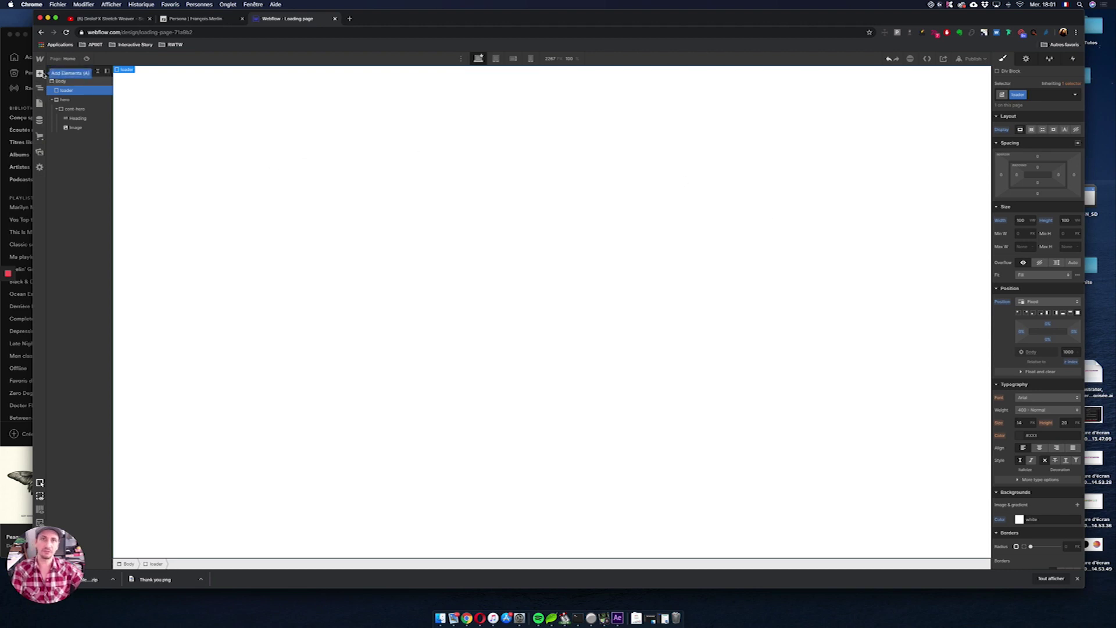
- Show all asset types and insert the loader.json Lottie animation inside the loader div block
click(40, 152)
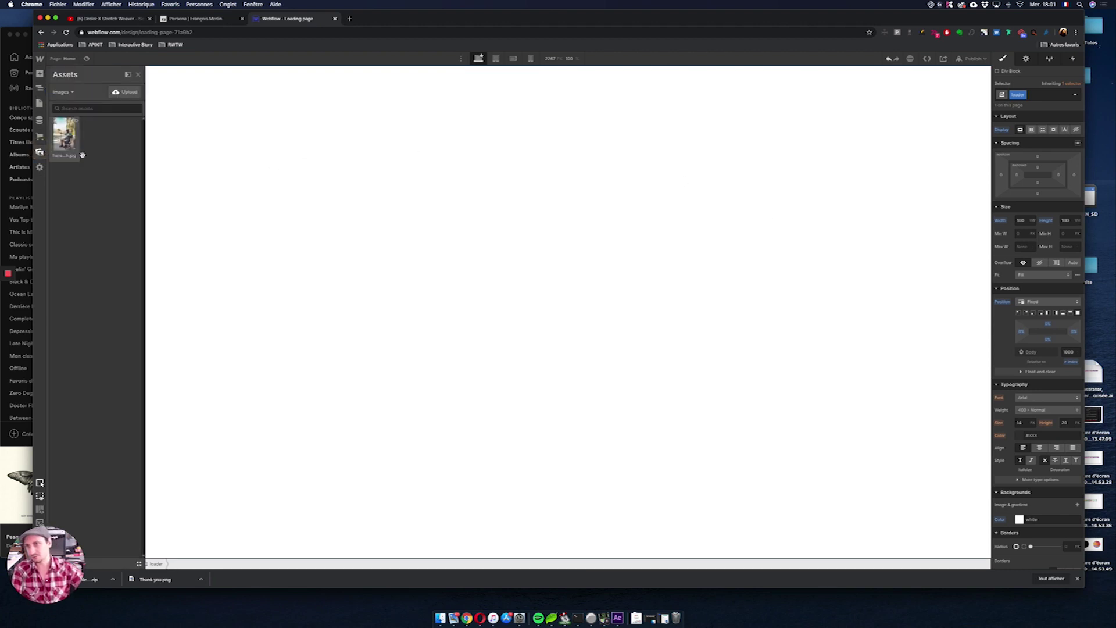
click(63, 92)
click(64, 102)
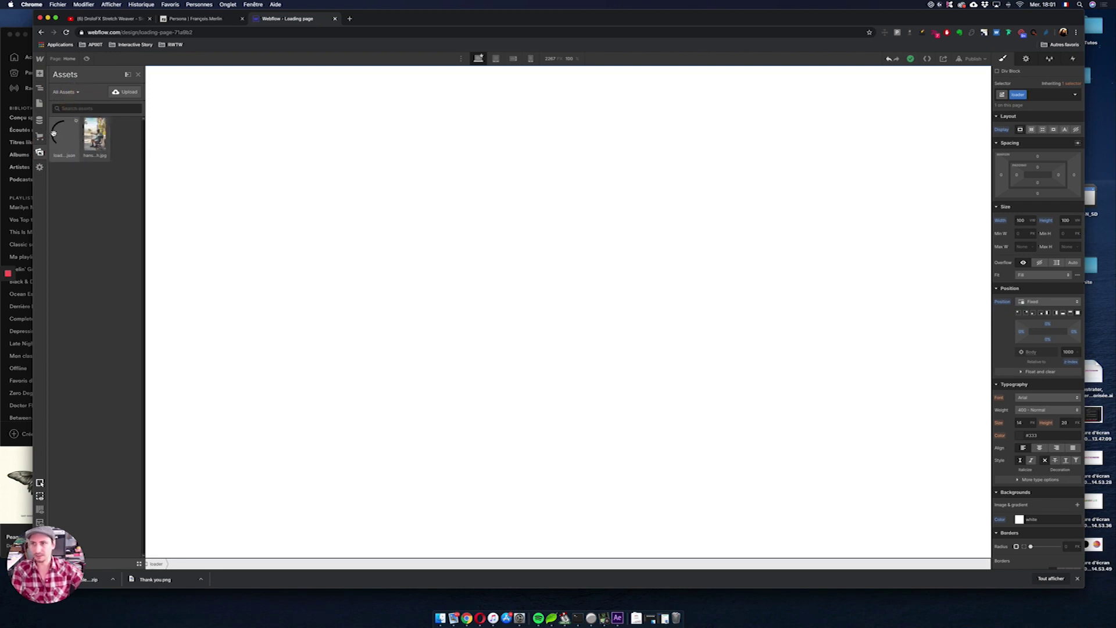
click(126, 92)
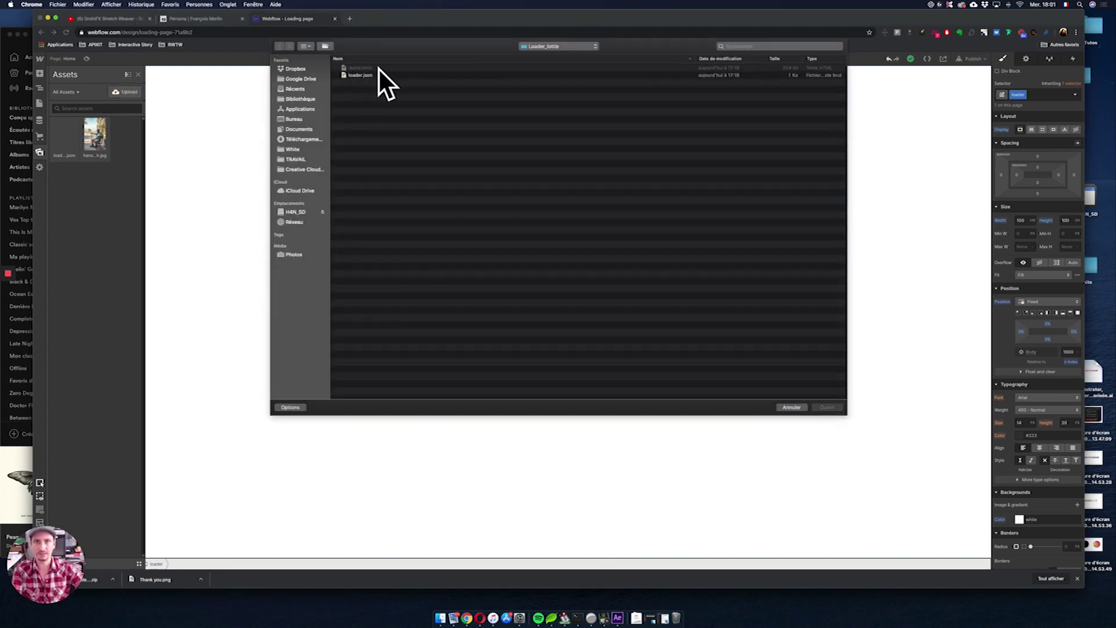
click(794, 409)
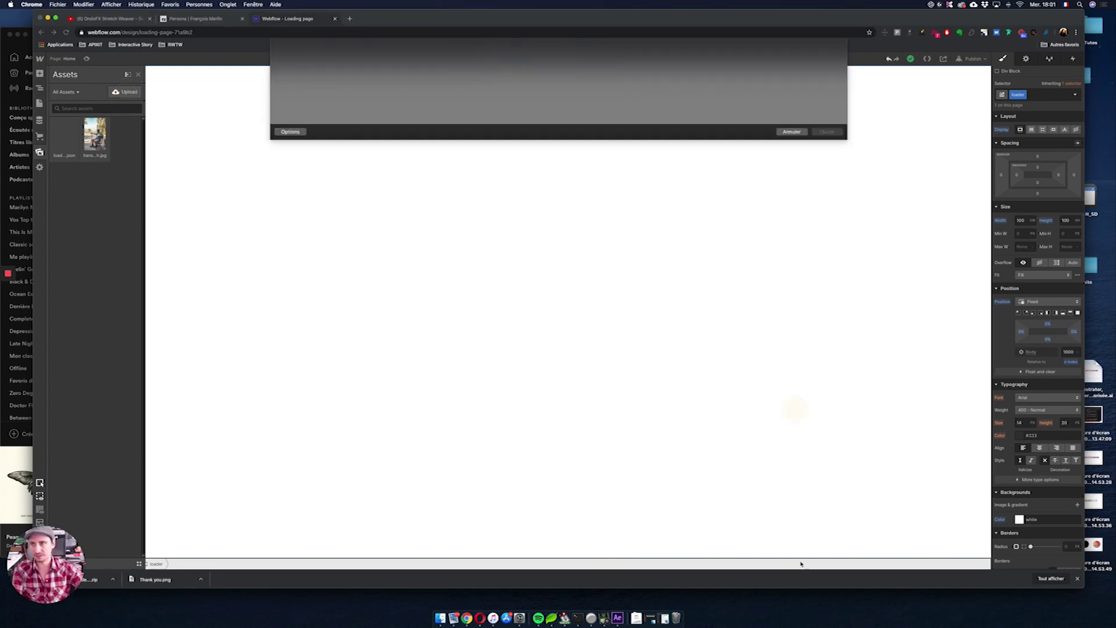
drag(66, 139, 593, 229)
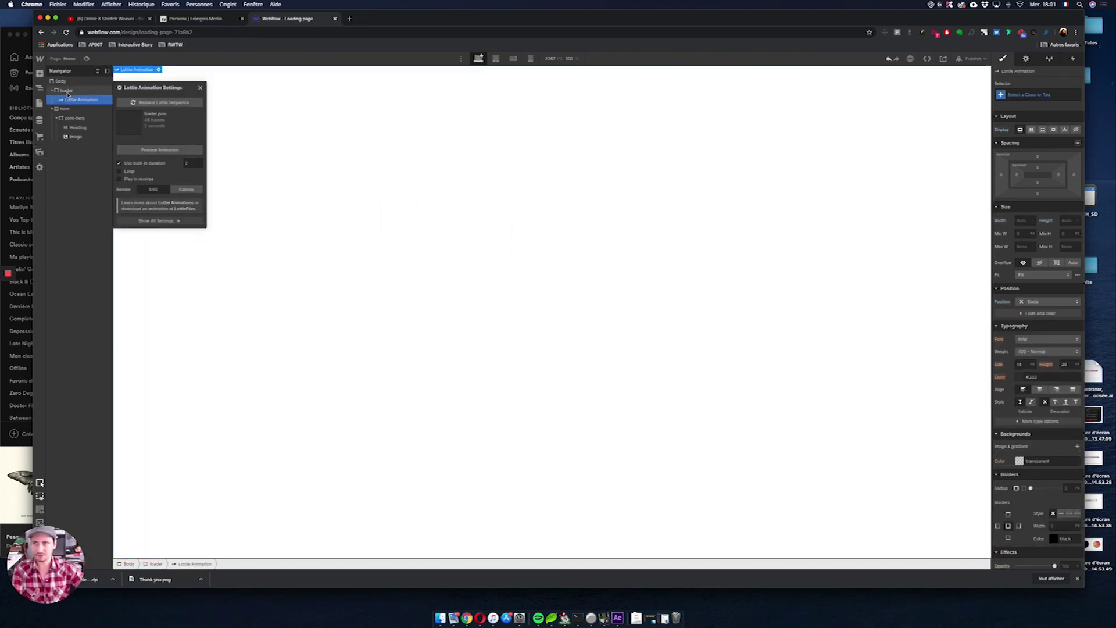
- Preview the Lottie animation from its settings and set its width to 10%
drag(168, 88, 568, 166)
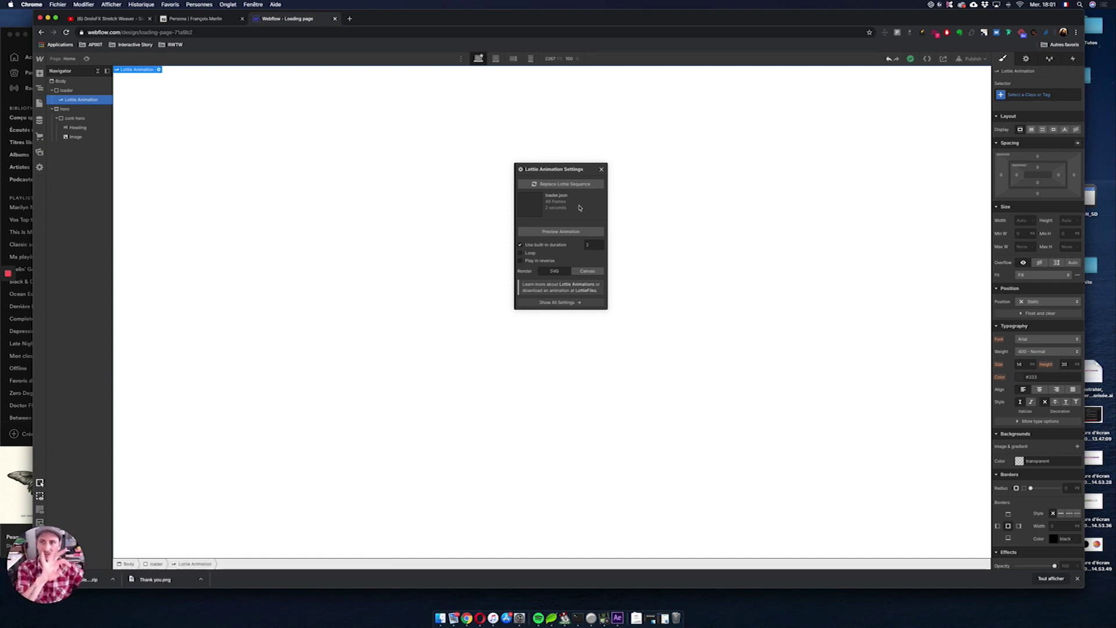
click(560, 230)
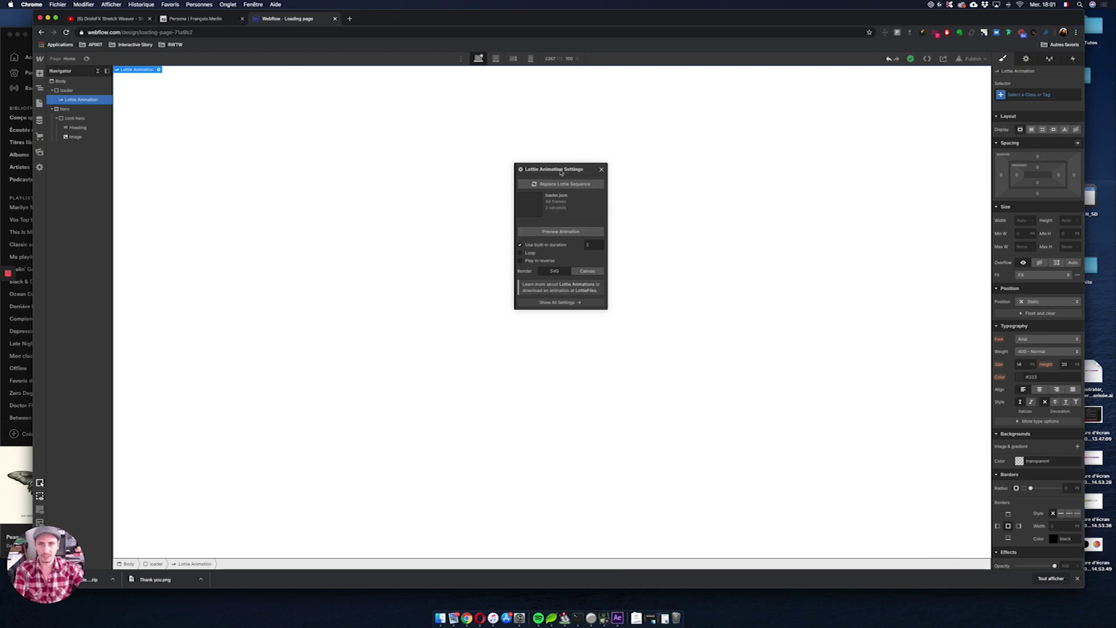
click(601, 169)
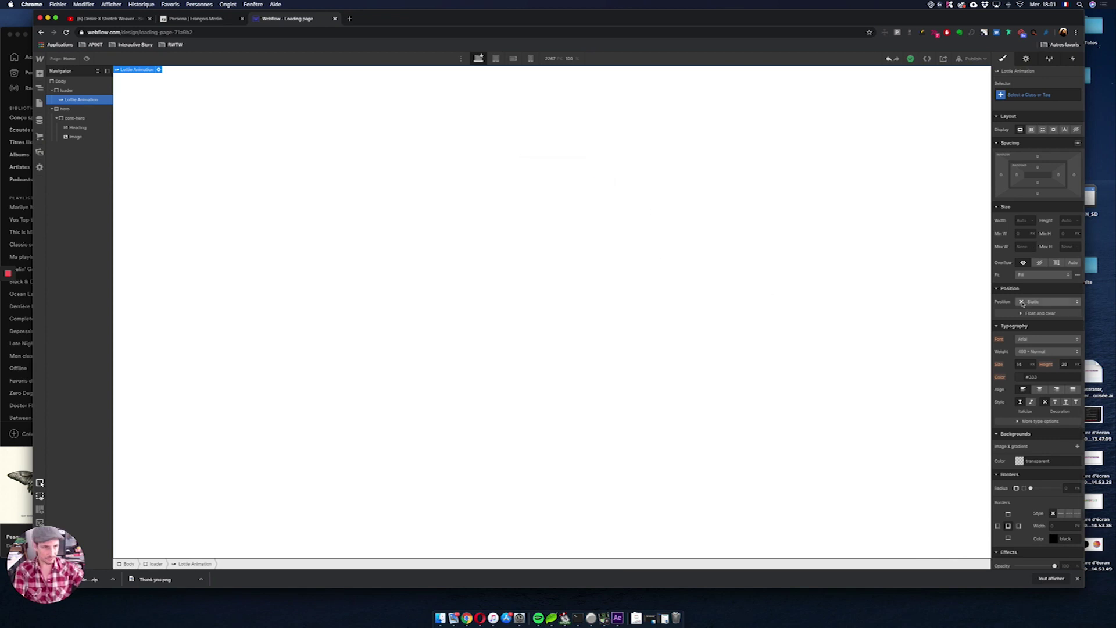
click(1024, 222)
text(10%)
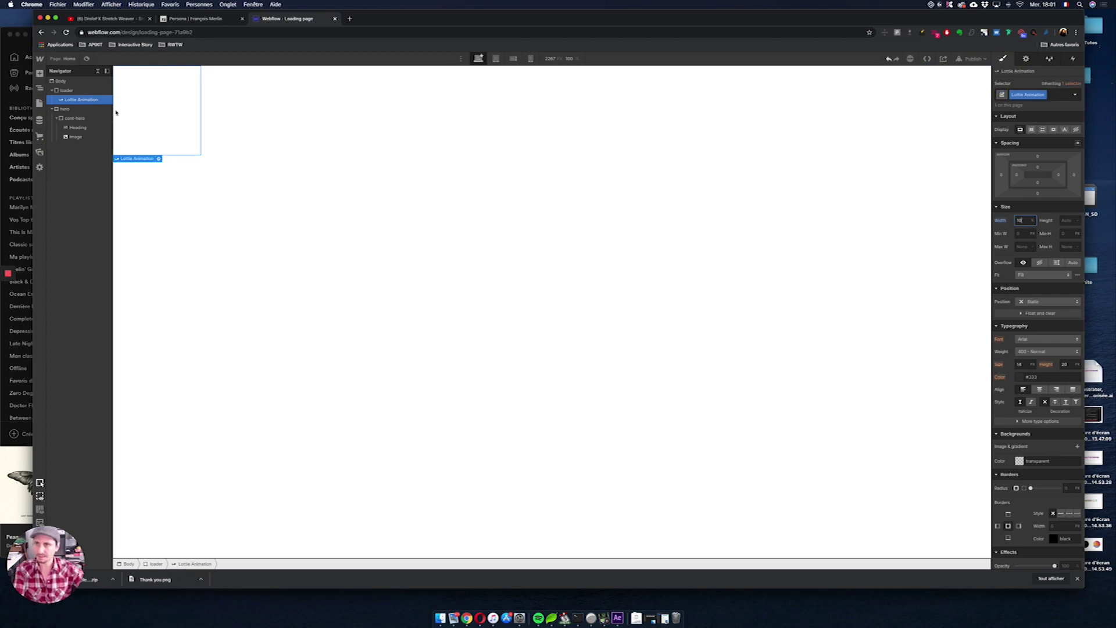
- Turn the loader div block into a vertical flexbox with its content centered on both axes
click(67, 90)
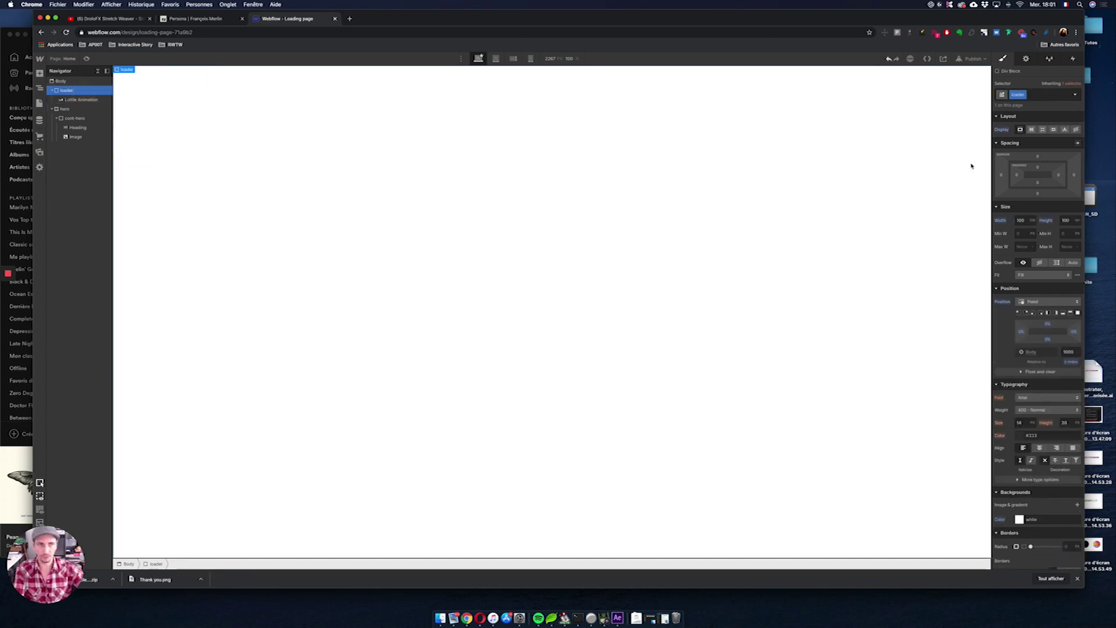
click(1031, 130)
click(1064, 147)
click(1034, 157)
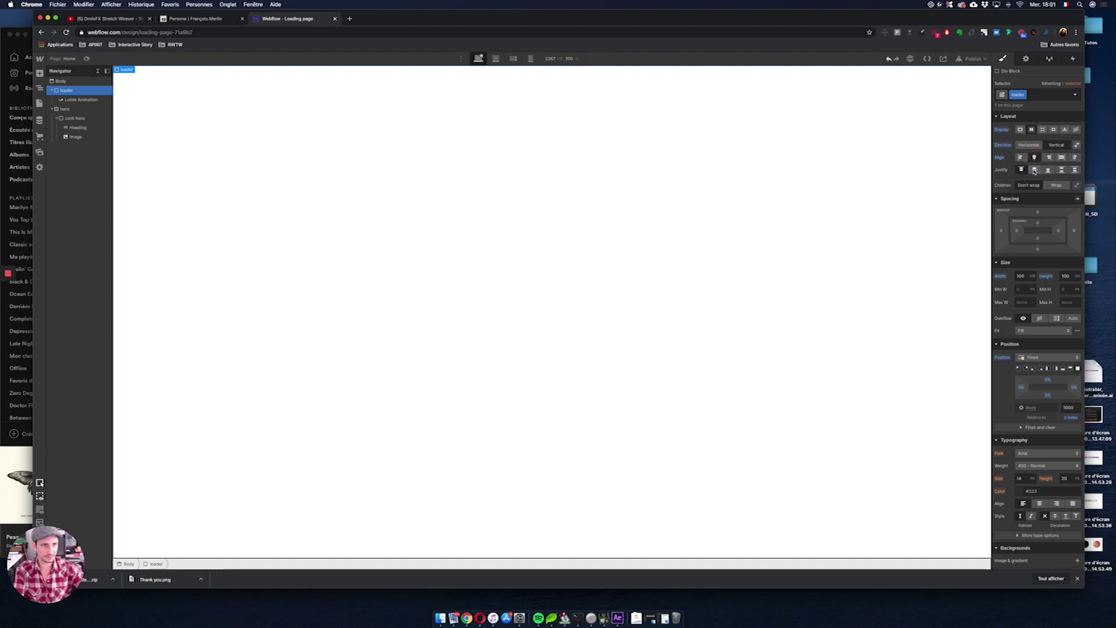
- Preview the Lottie animation from its settings, enable Loop, and collapse the loader and hero elements in the page structure
click(545, 301)
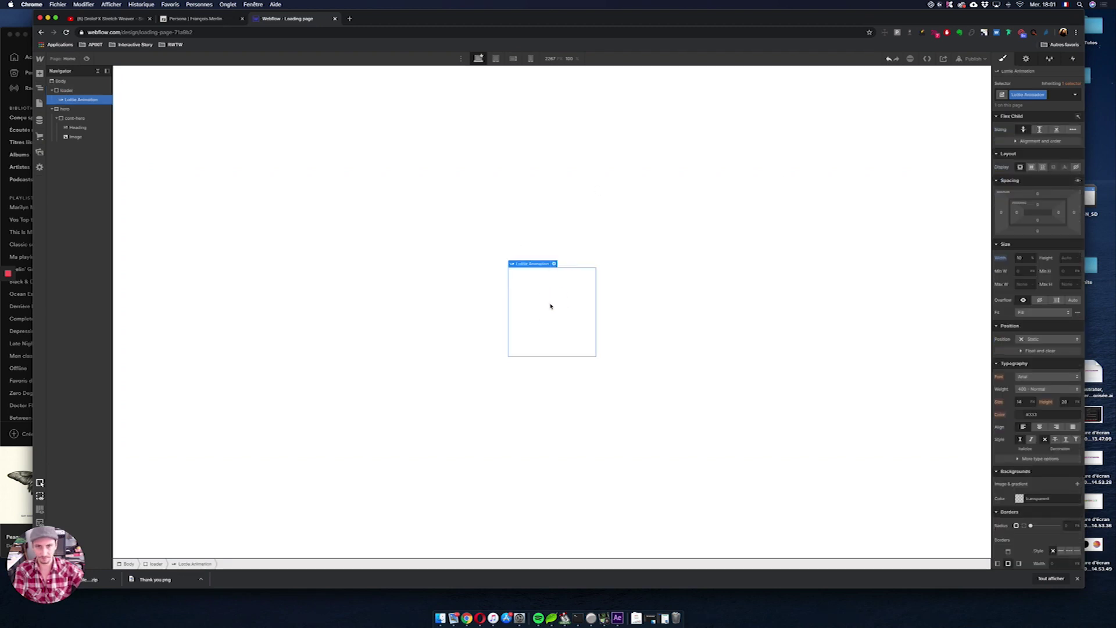
click(554, 264)
click(553, 428)
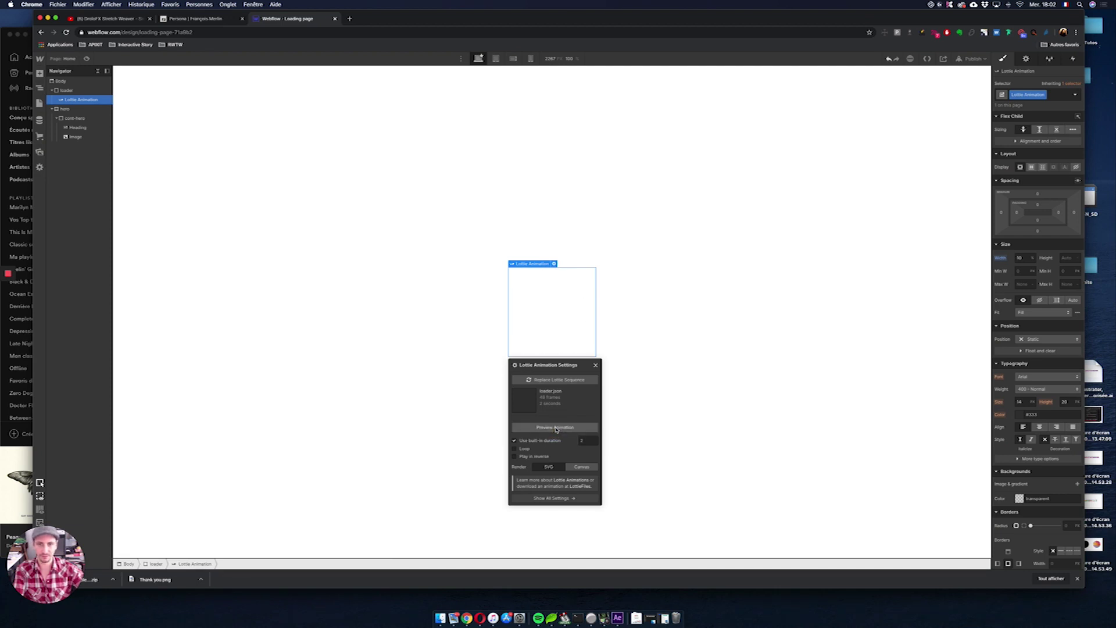
click(515, 449)
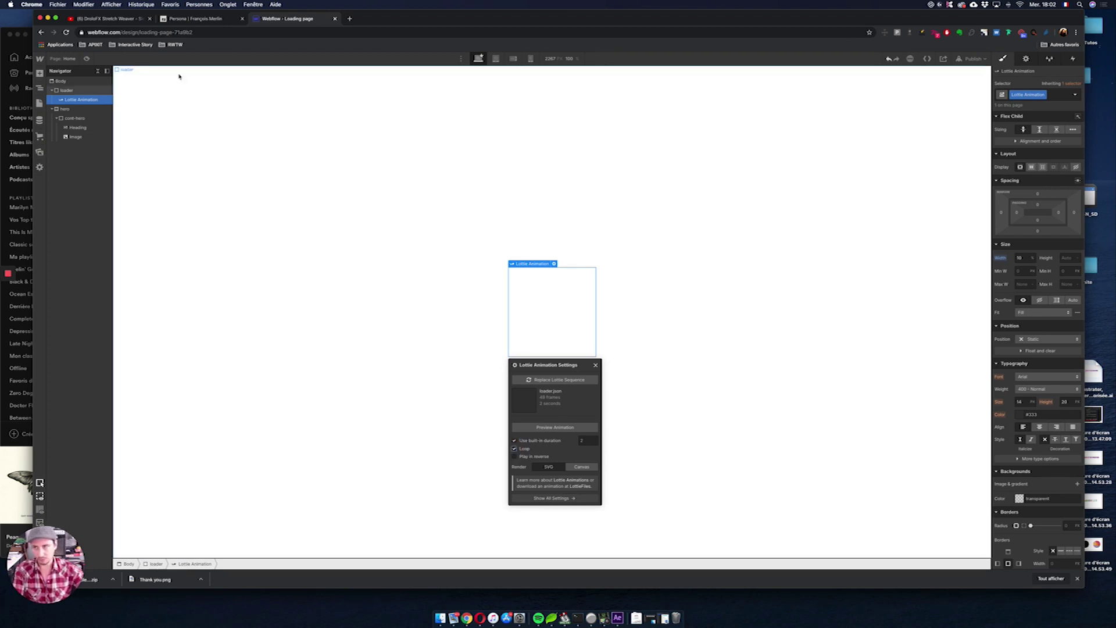
click(52, 91)
click(52, 100)
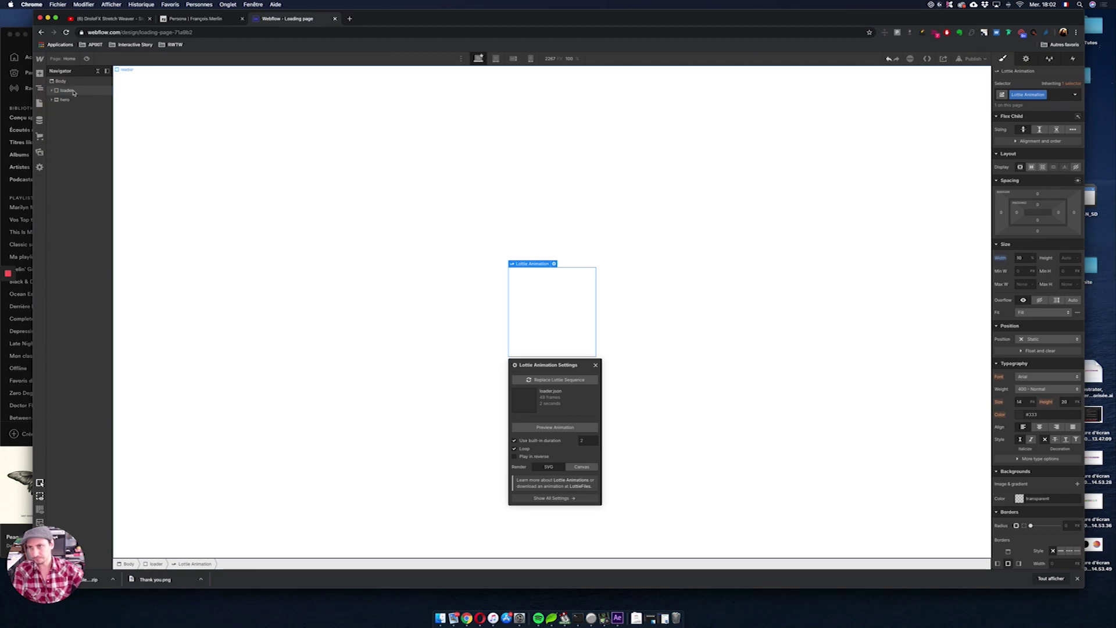
- Hide the loader by setting its display to None, and examine the hero section, its container, the heading and the image
click(66, 90)
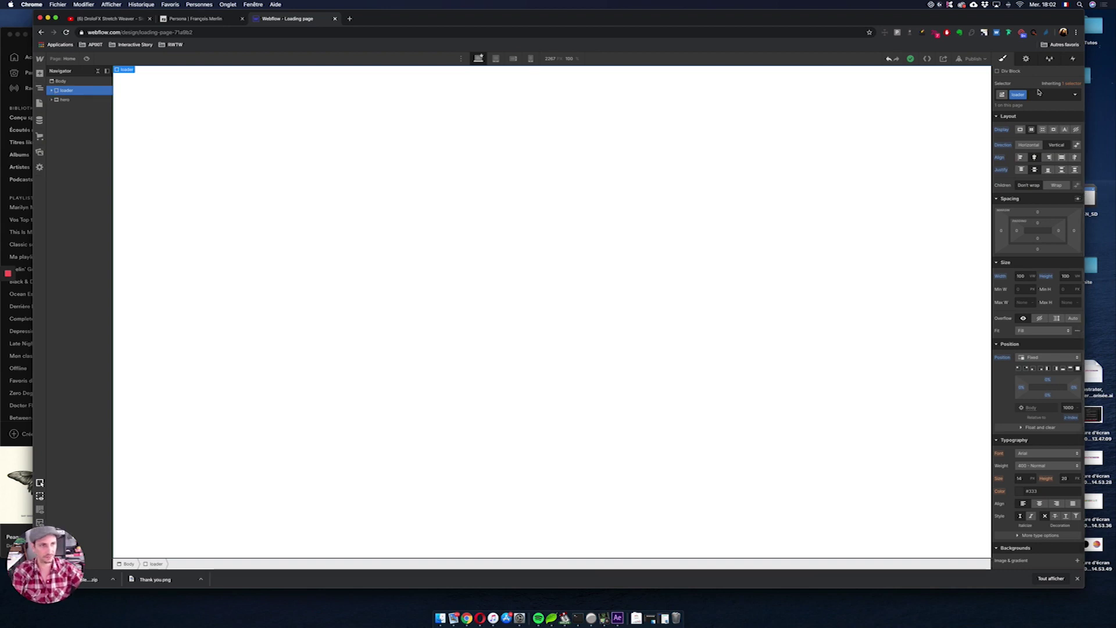
click(1075, 130)
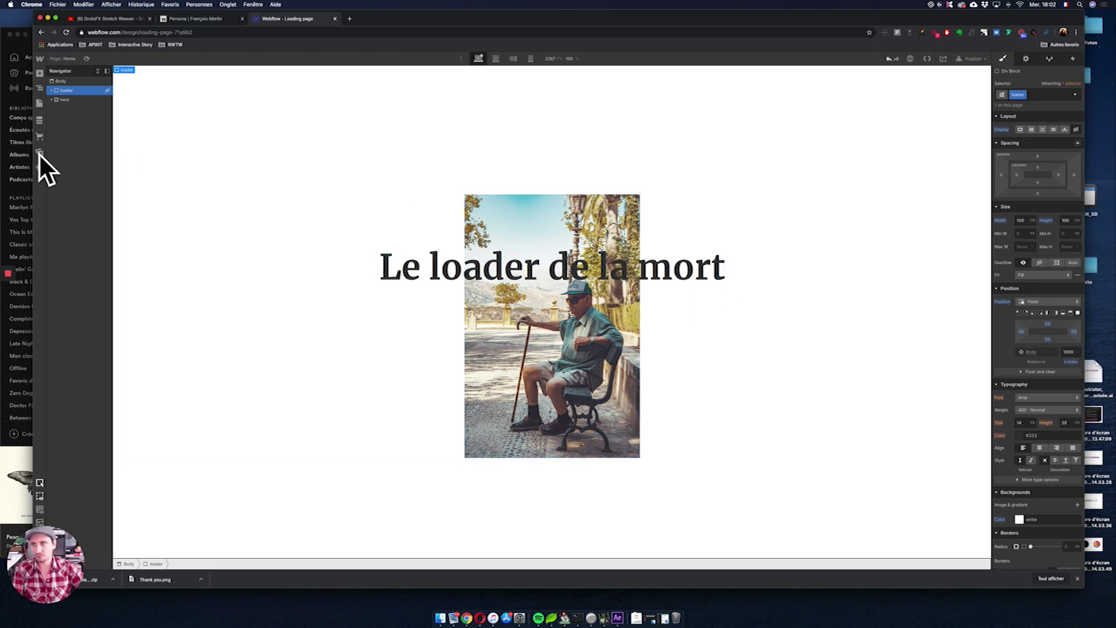
click(77, 100)
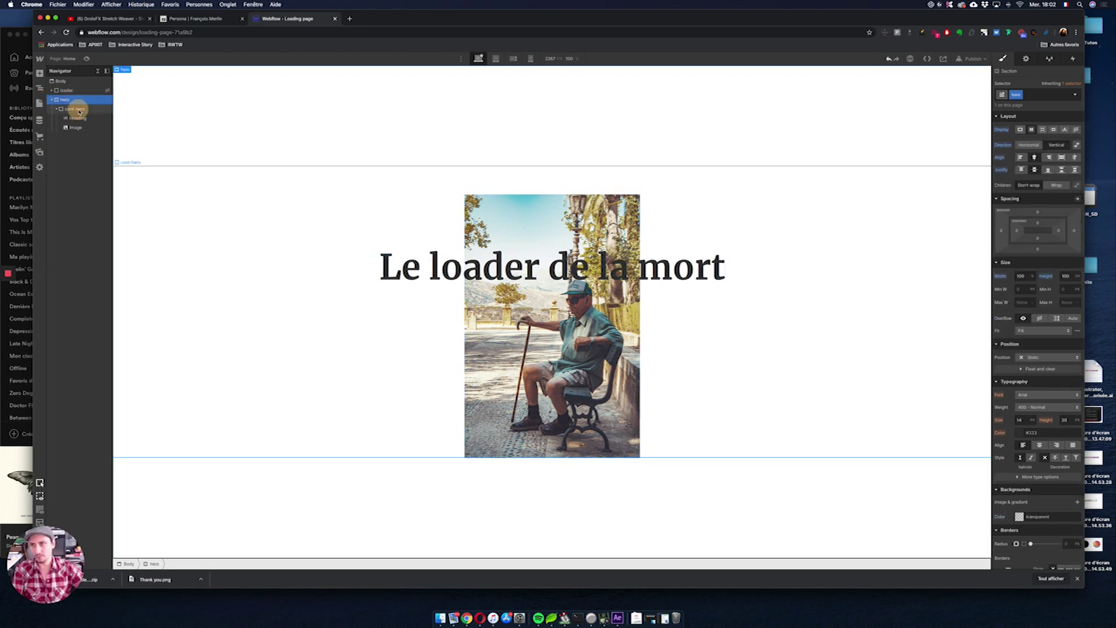
click(81, 110)
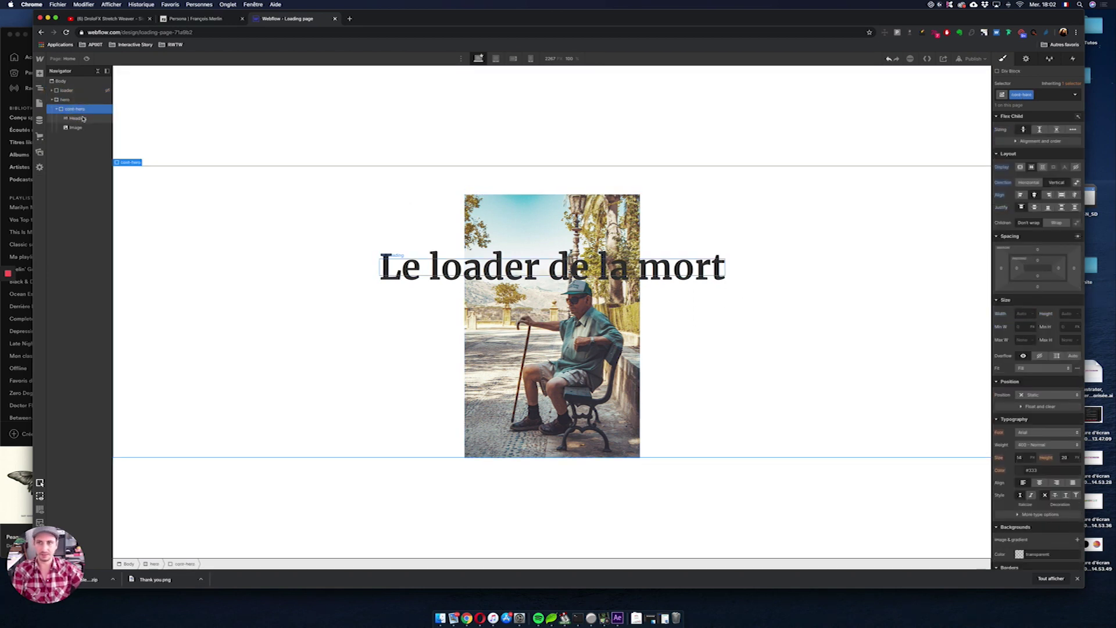
click(80, 119)
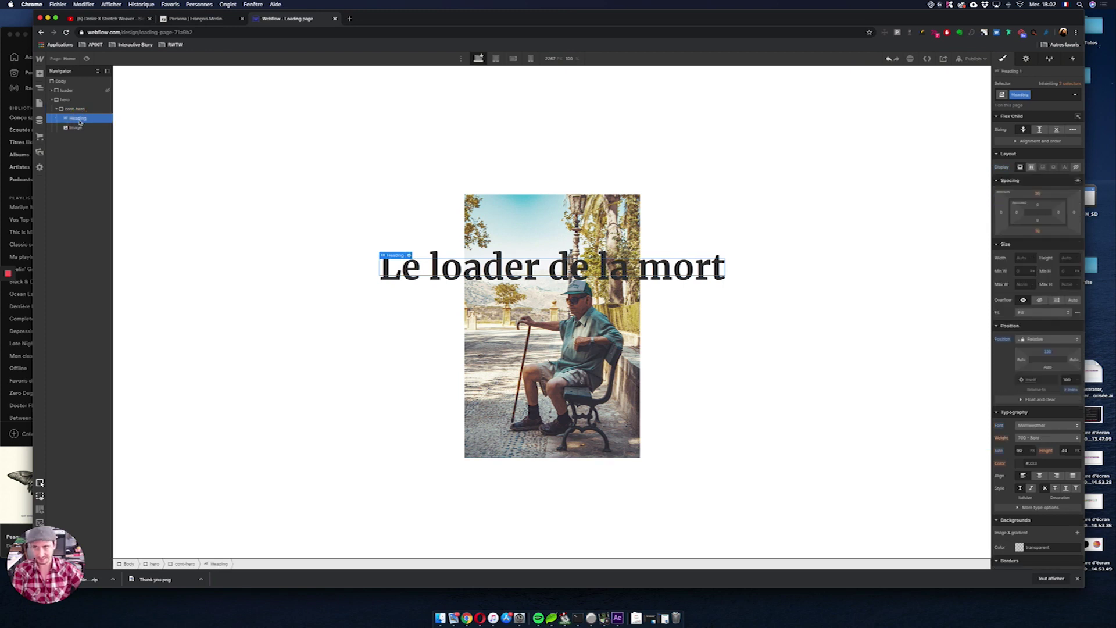
click(75, 132)
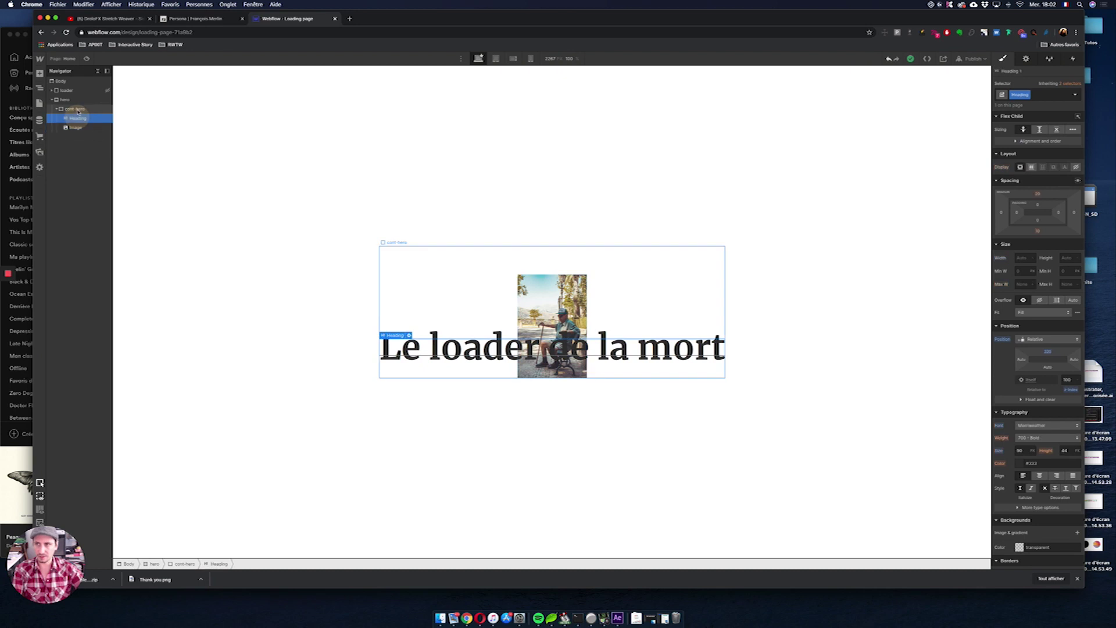
click(74, 108)
click(78, 98)
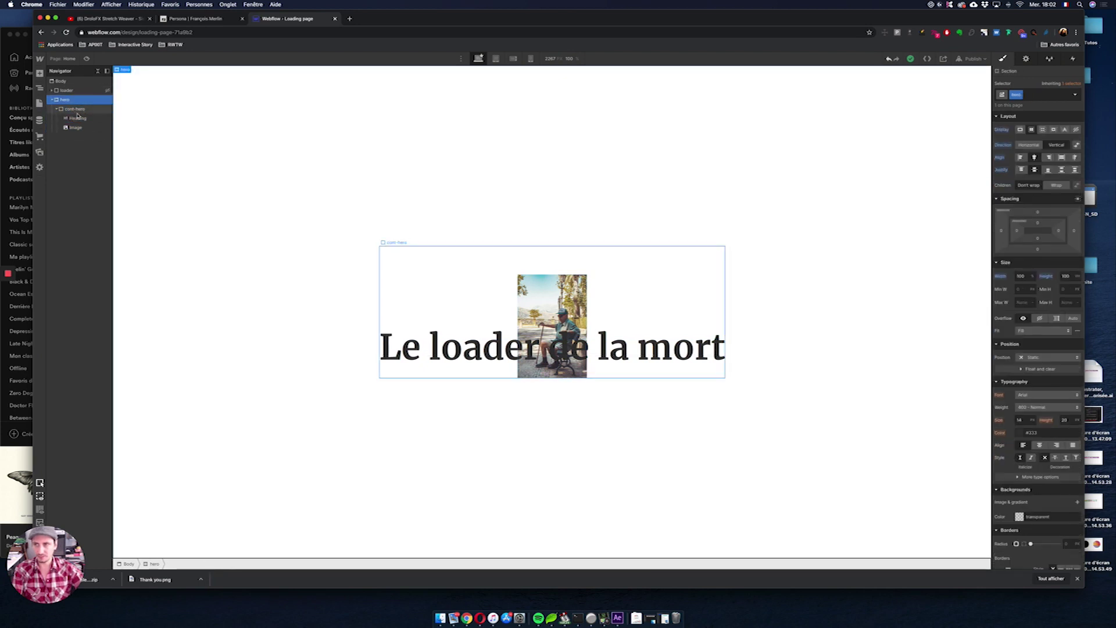
click(77, 118)
click(83, 128)
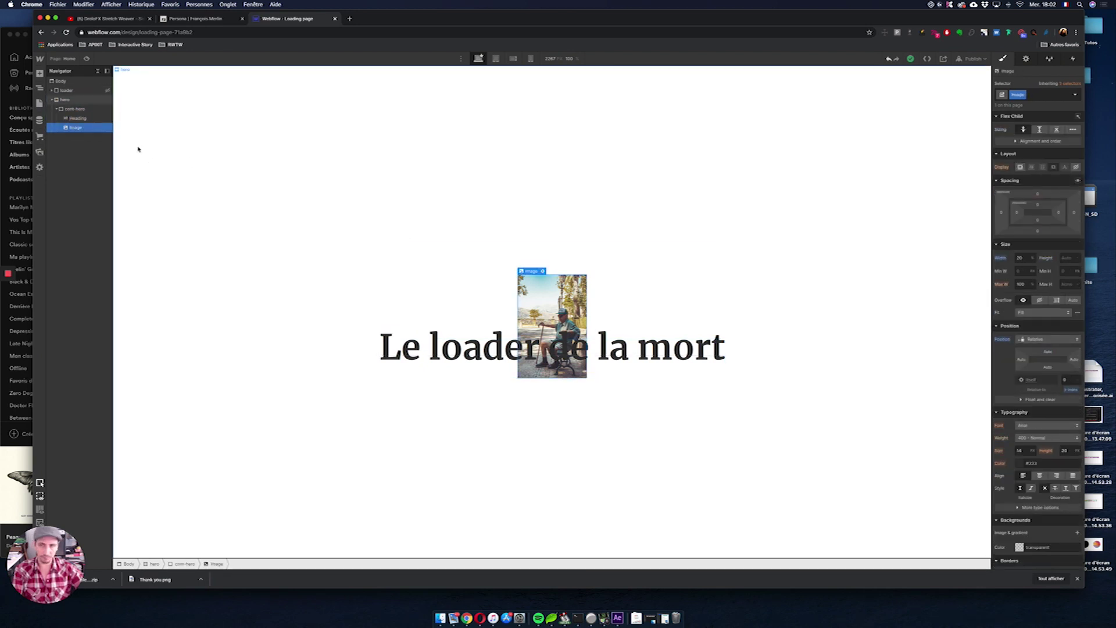
click(78, 118)
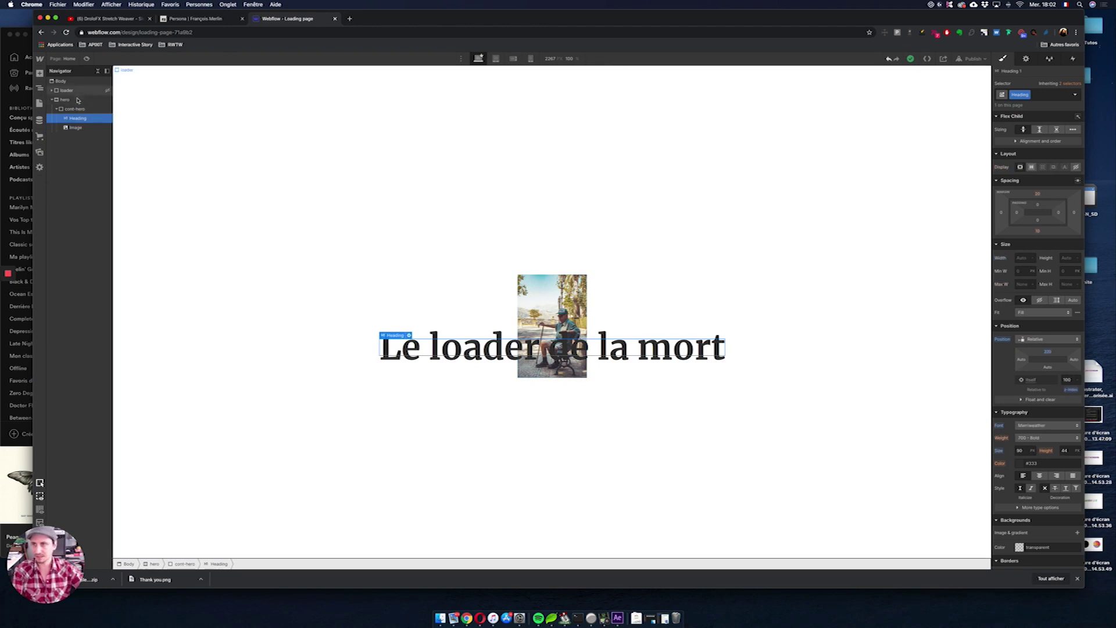
click(51, 100)
click(61, 81)
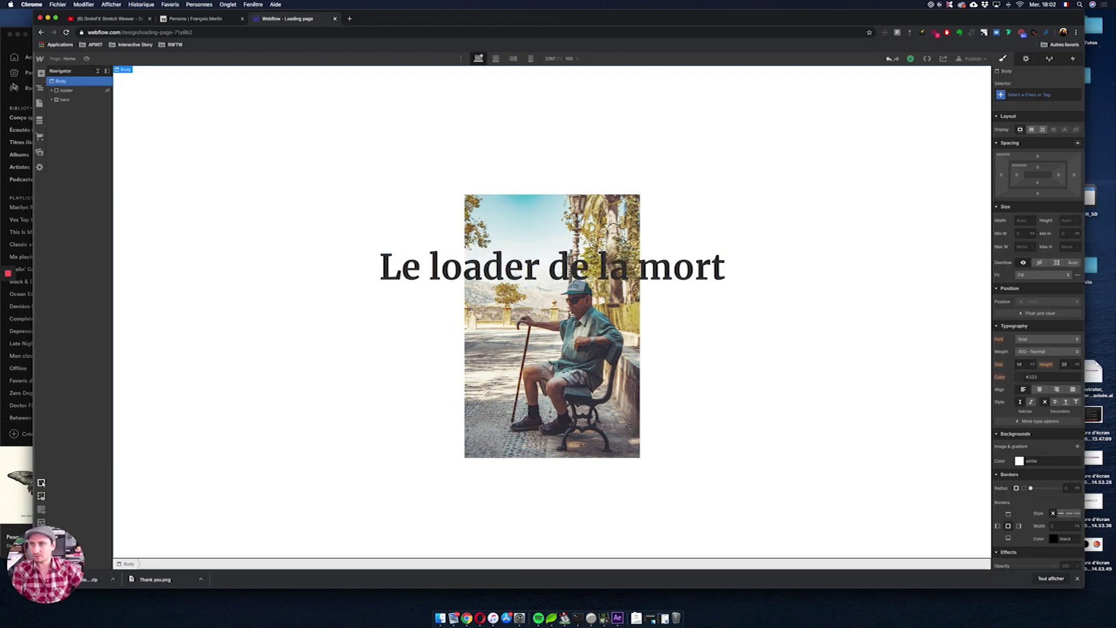
- Set the loader's display to Block so that it covers the hero
click(91, 92)
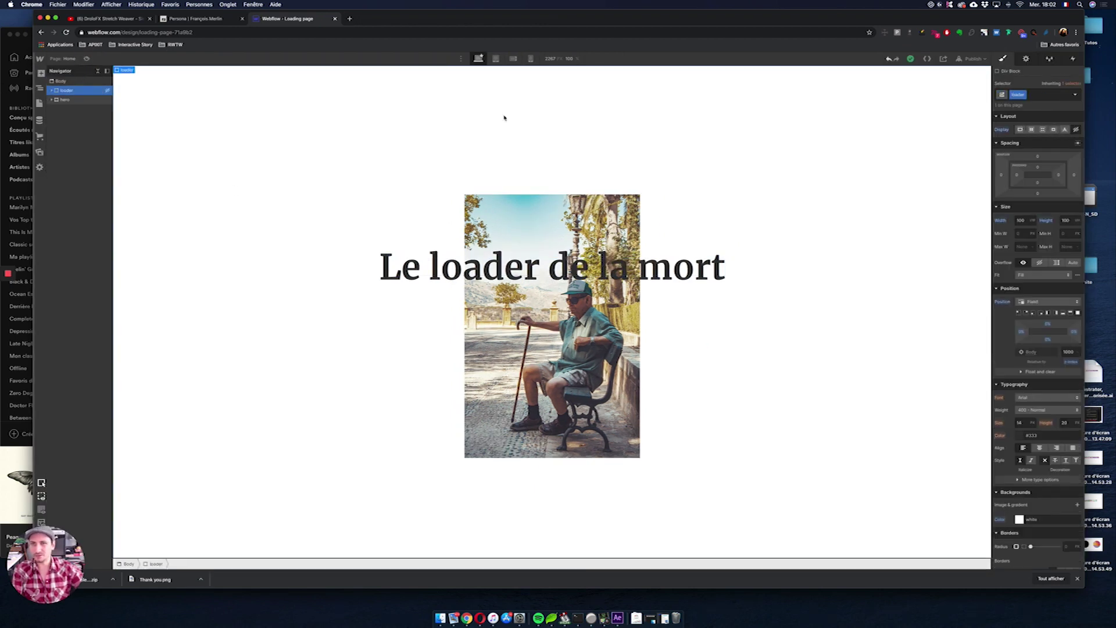
click(1021, 131)
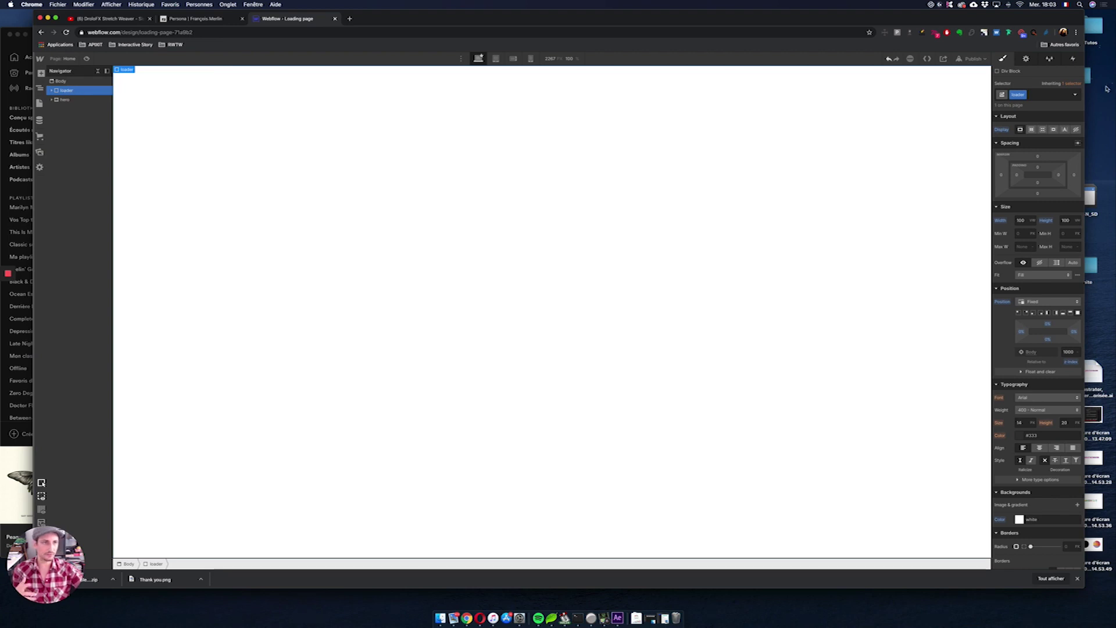
- Add a page load trigger whose action for when the page starts loading is Start an Animation
click(1074, 60)
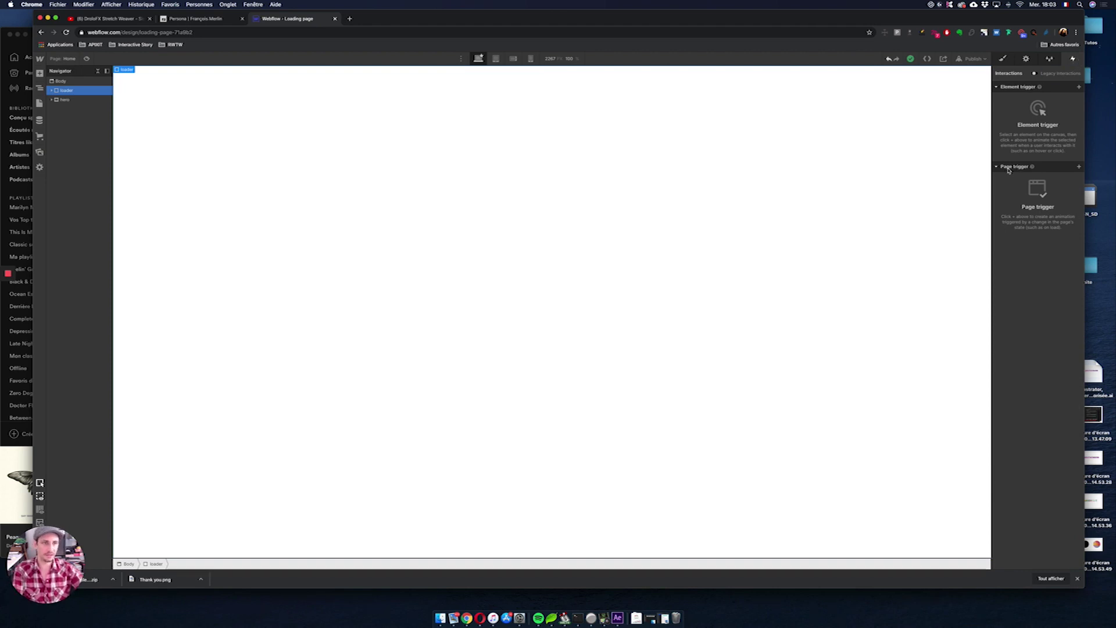
click(1079, 168)
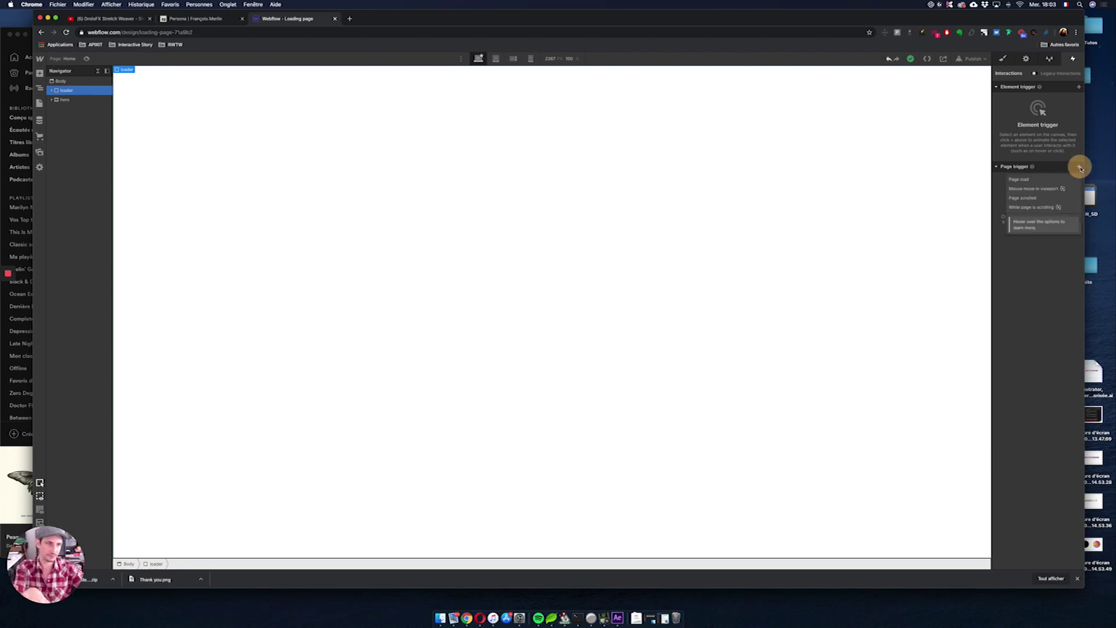
click(1043, 180)
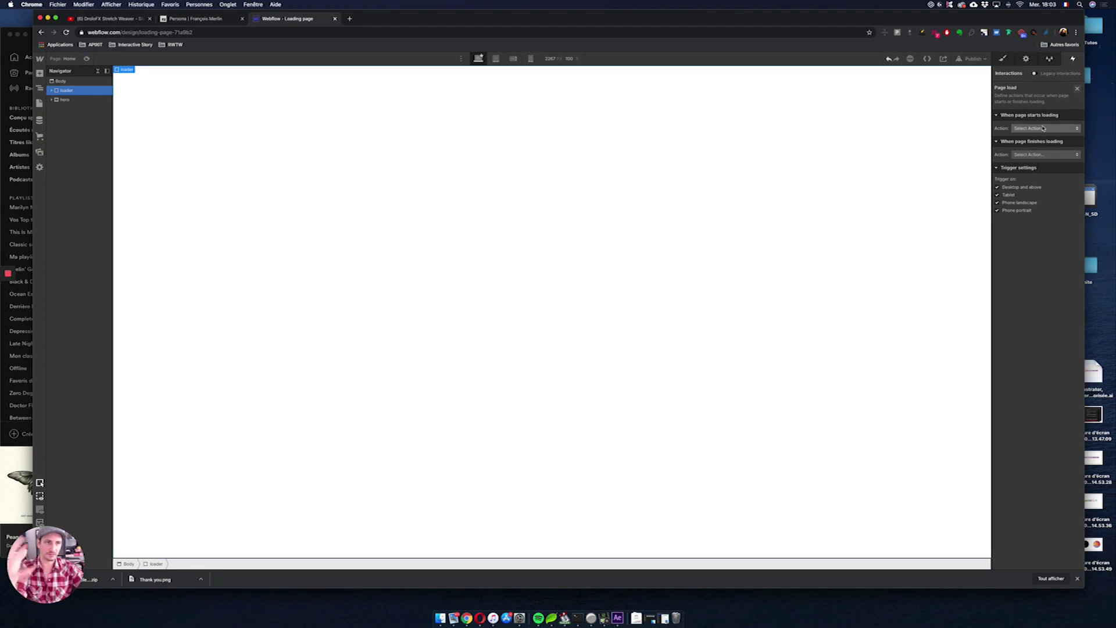
click(1044, 129)
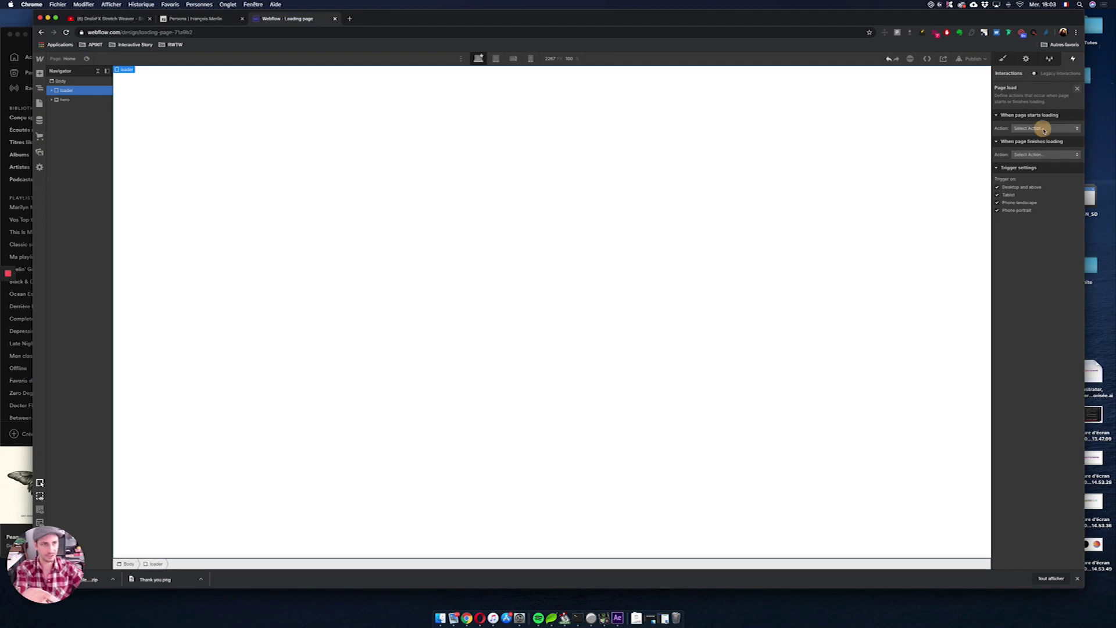
click(1039, 146)
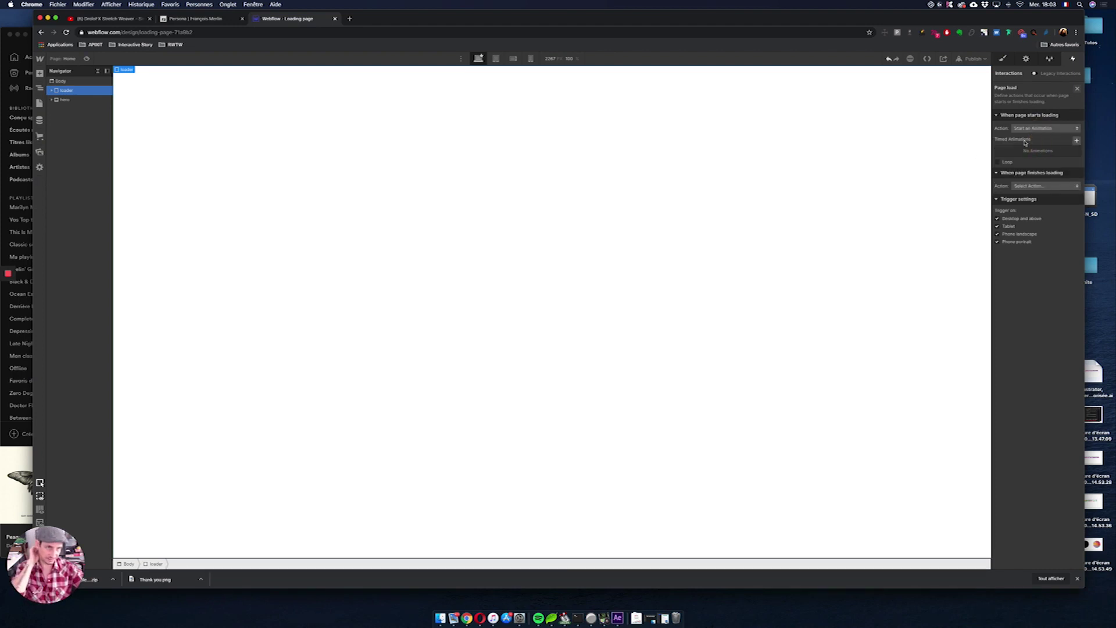
- Create a timed animation named loading for the page load trigger
click(1077, 141)
text(loading)
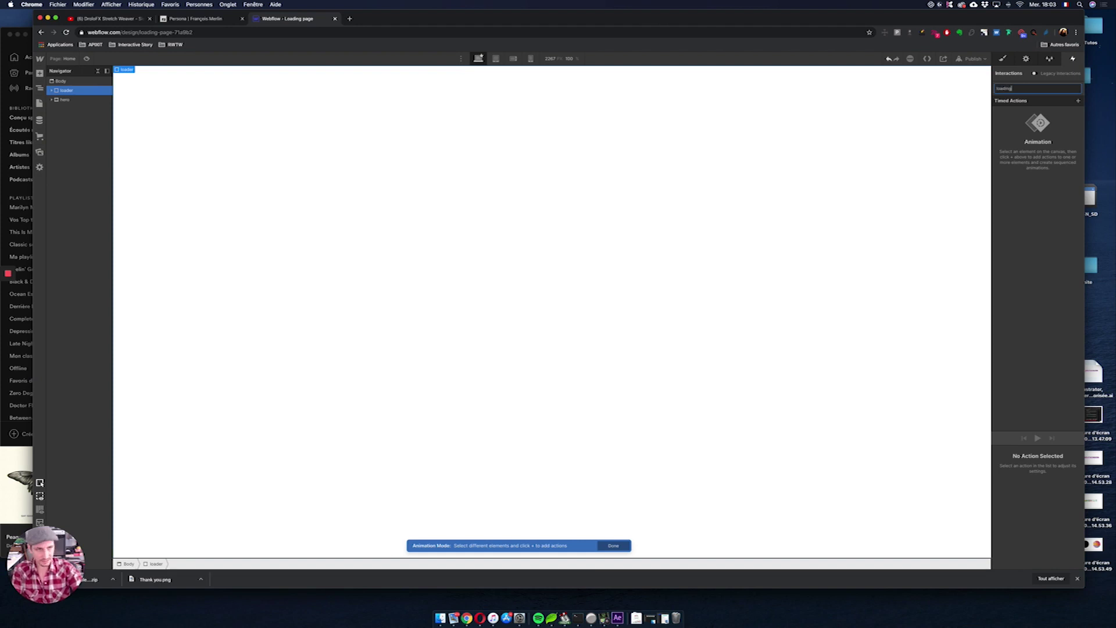
key(Return)
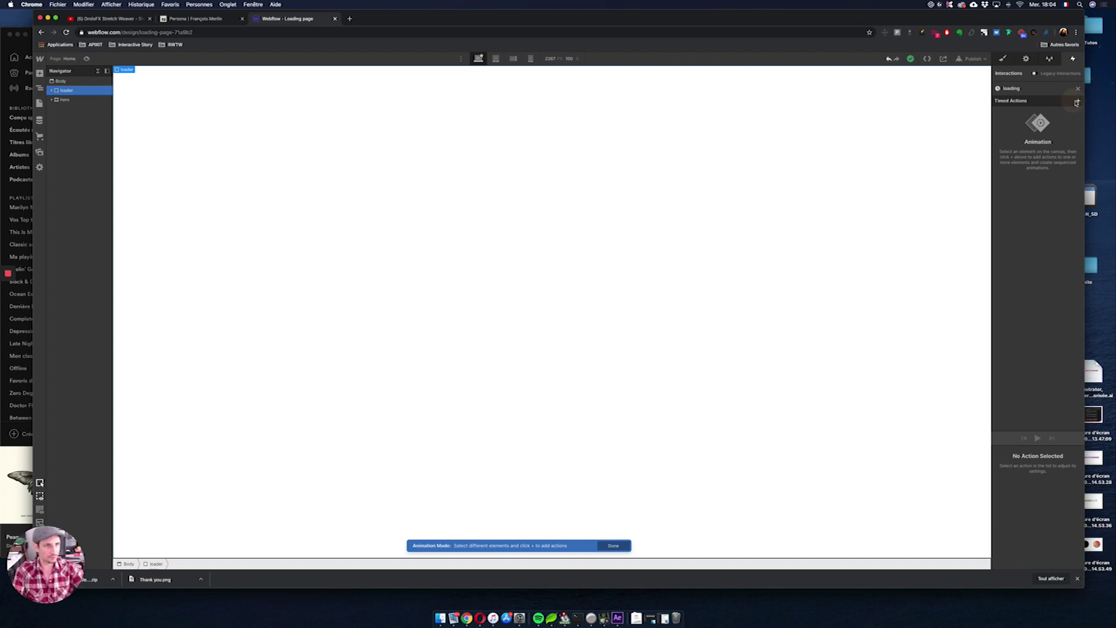
- Add an opacity action at 100% for the loader and make it the animation's initial state
click(1076, 103)
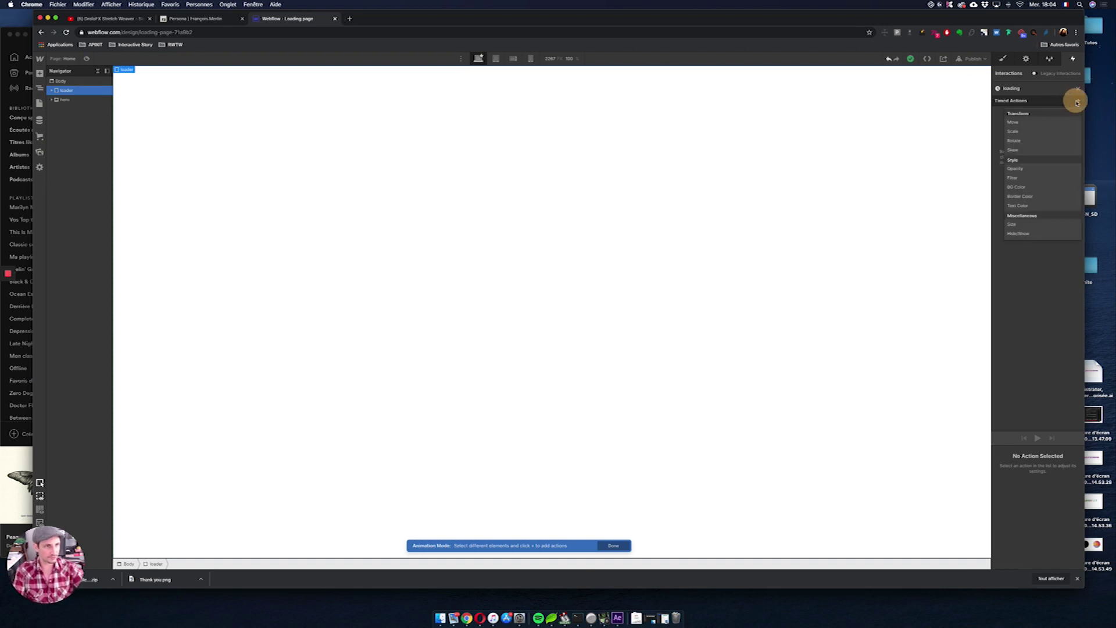
click(1025, 167)
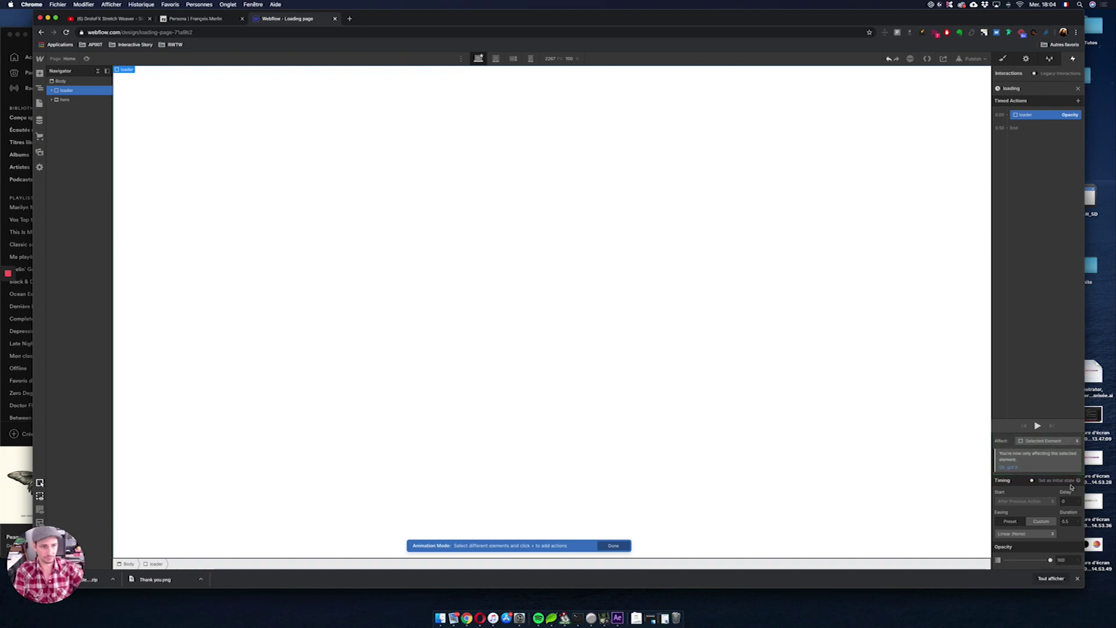
click(1031, 480)
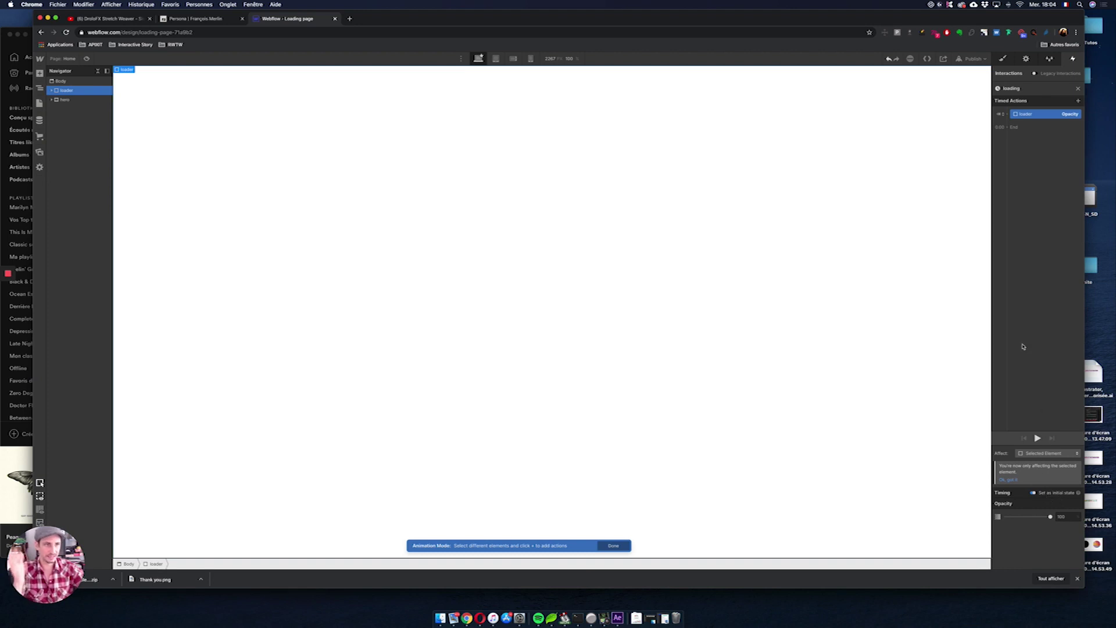
- Add a second opacity action for the loader after the initial state and set its opacity to 0%
click(1010, 127)
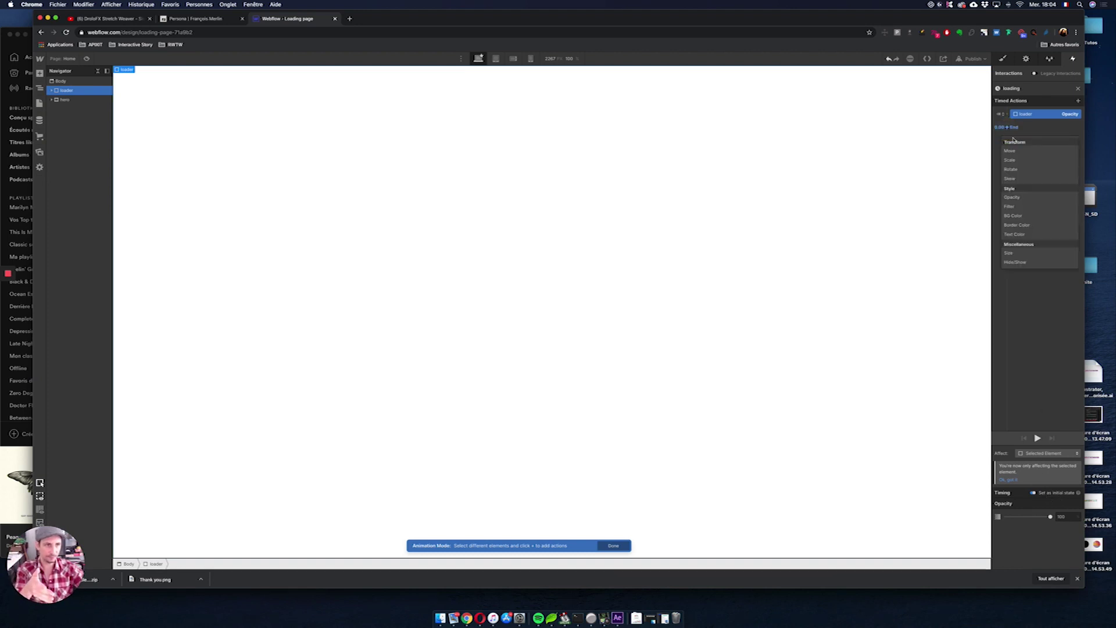
click(1012, 197)
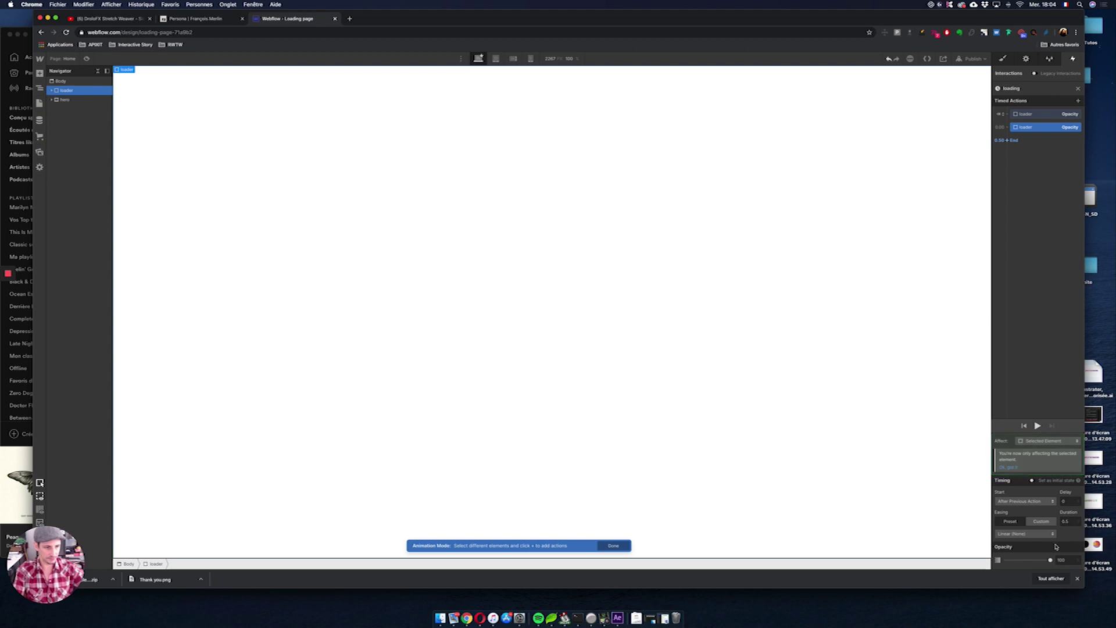
drag(1050, 560, 960, 549)
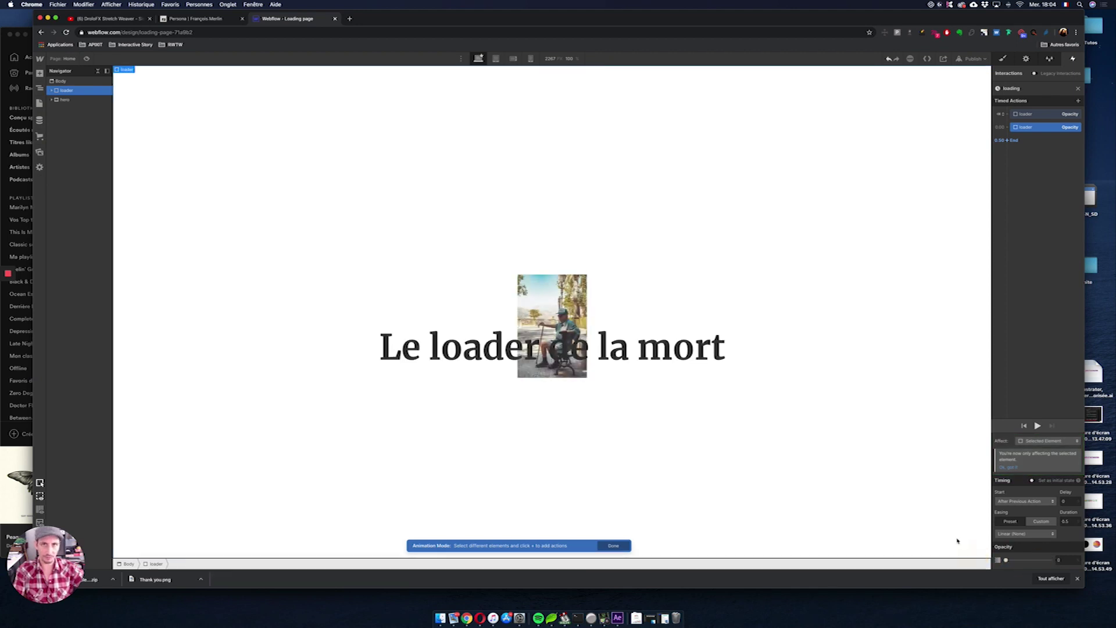
click(1032, 133)
click(1028, 126)
click(1046, 560)
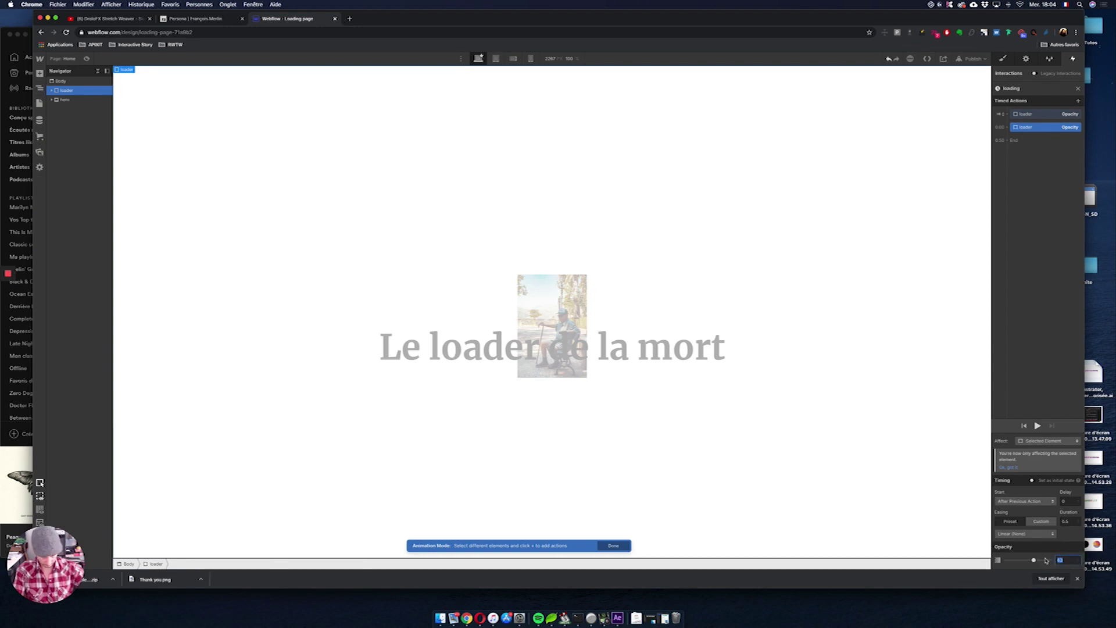
text(0)
- Play the loading animation and preview the page to check the loader's fade-out
click(1036, 426)
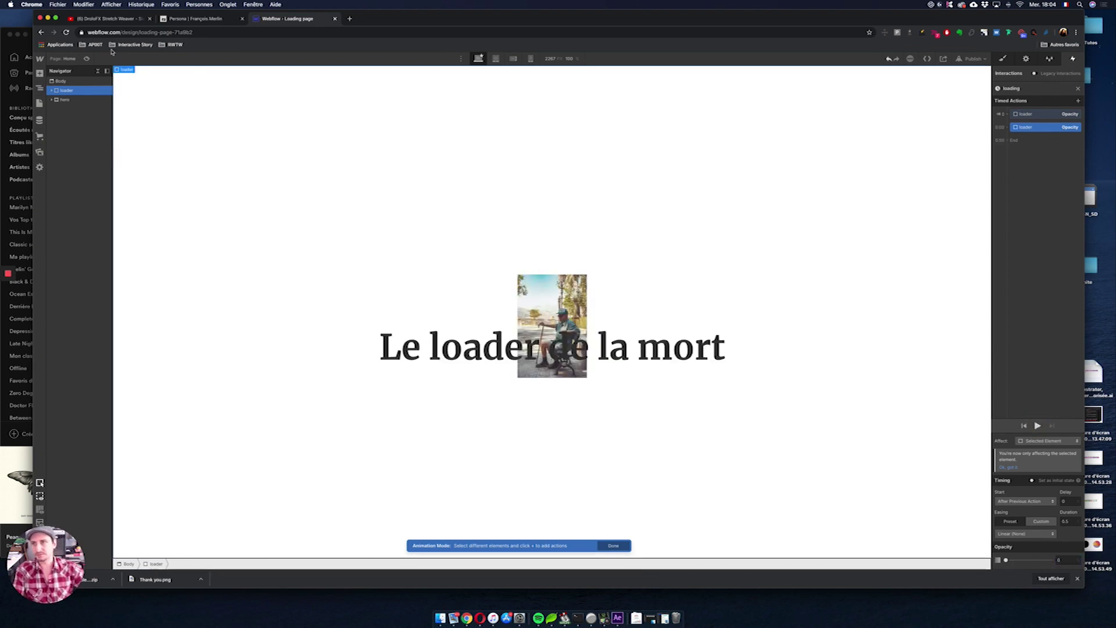
click(86, 59)
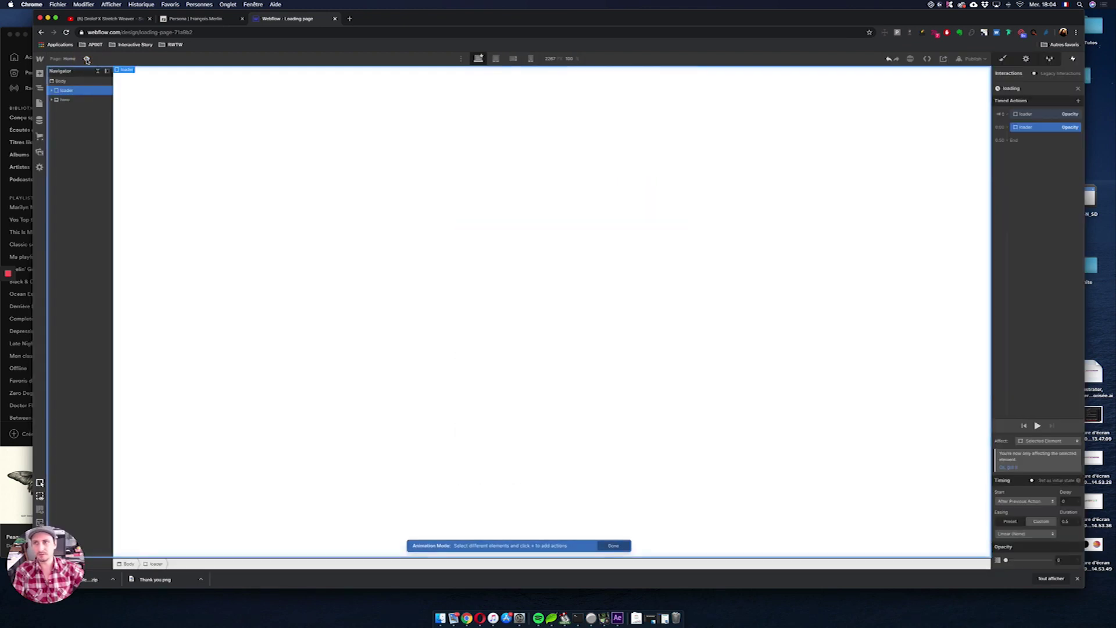
click(87, 58)
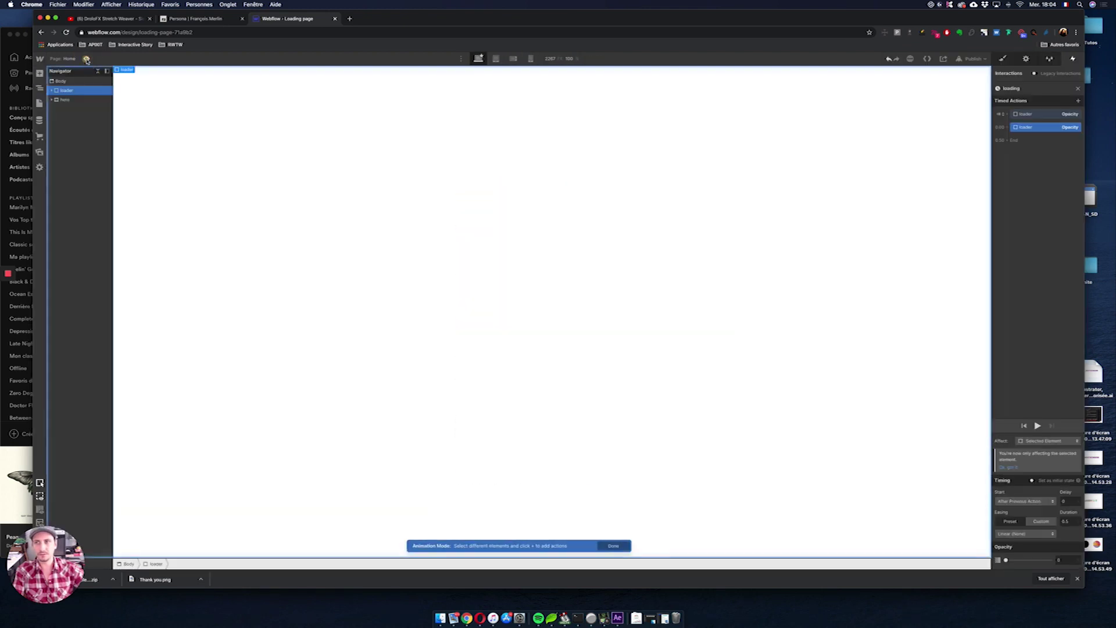
- Preview the page again to check the loader's fade-out and return to the animation editor
click(87, 58)
click(87, 59)
click(86, 58)
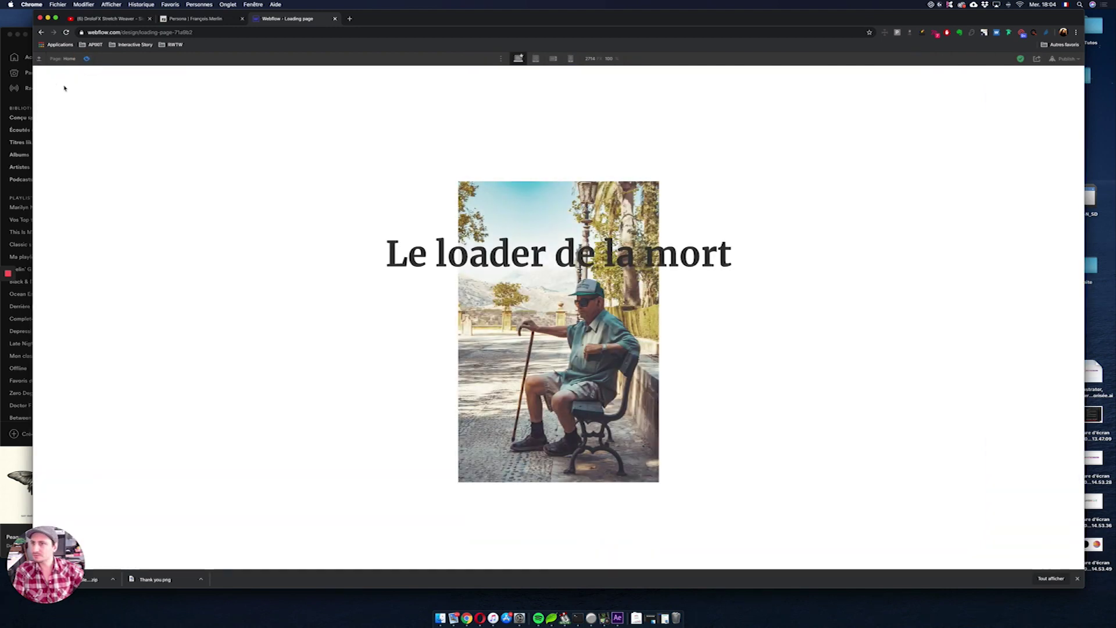
click(87, 59)
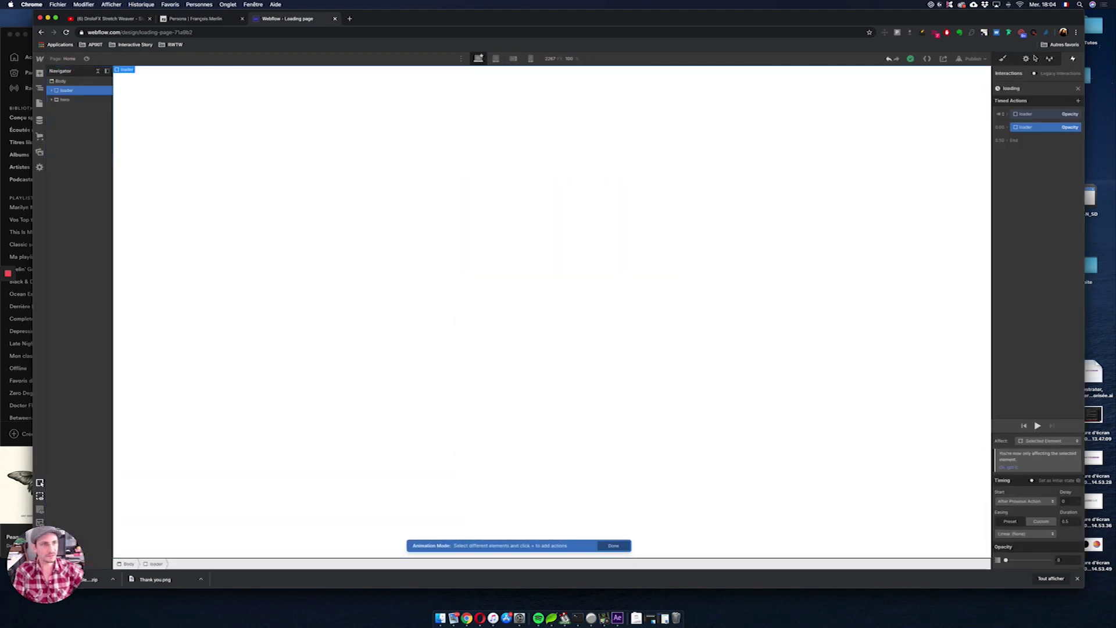
- Check the loader's flex and centred justify settings, and replay the page preview several times to examine the fade timing
click(1001, 58)
click(1031, 129)
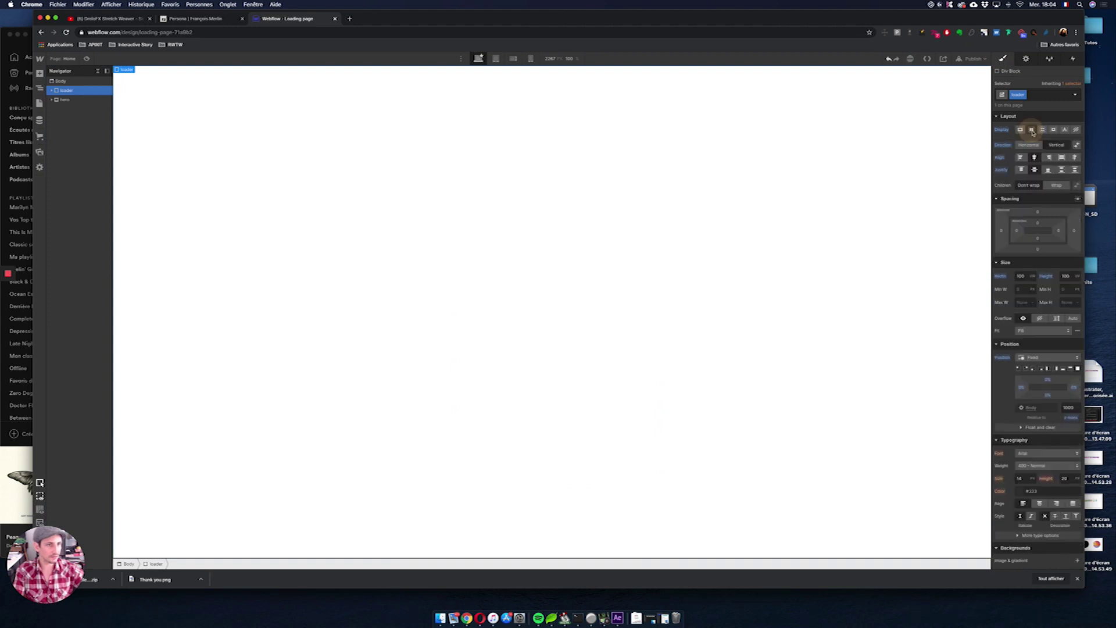
click(1033, 169)
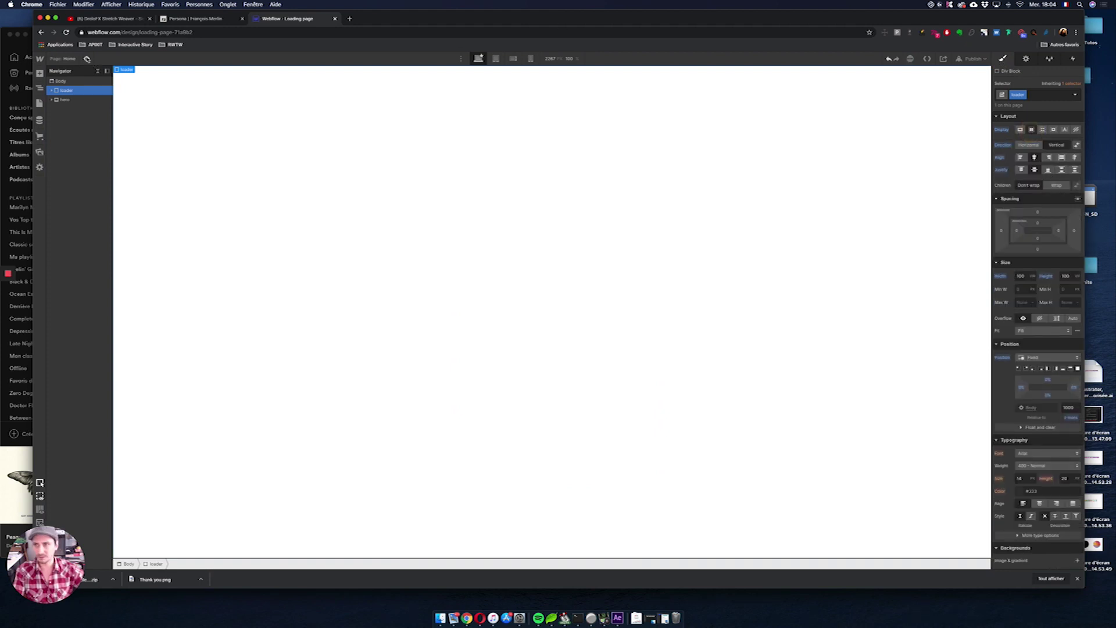
click(86, 59)
click(86, 58)
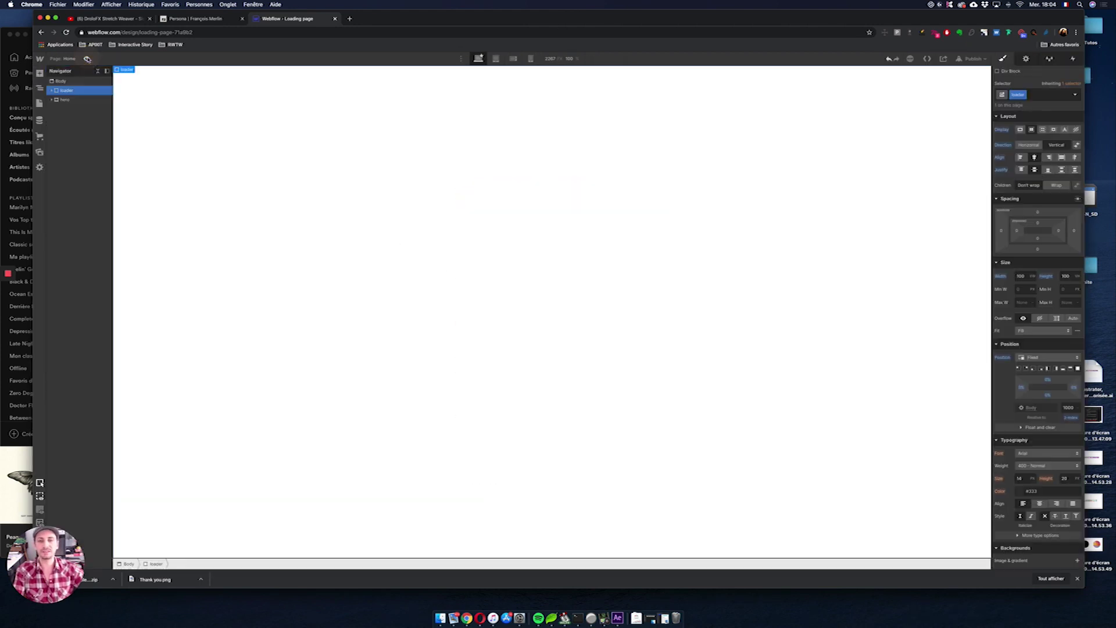
click(87, 59)
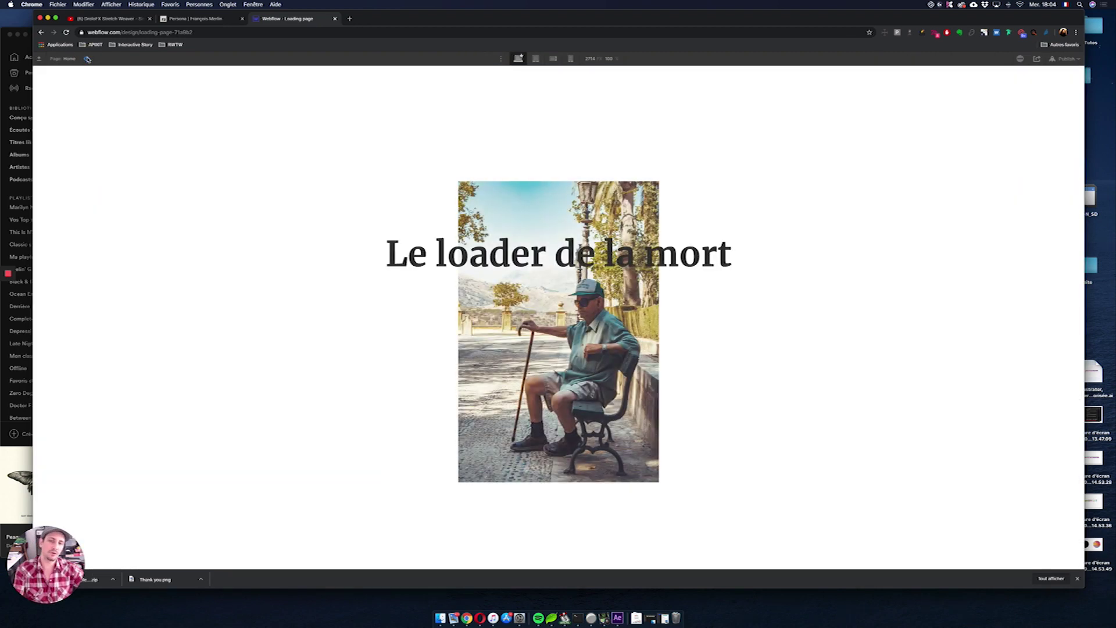
click(86, 59)
click(86, 59)
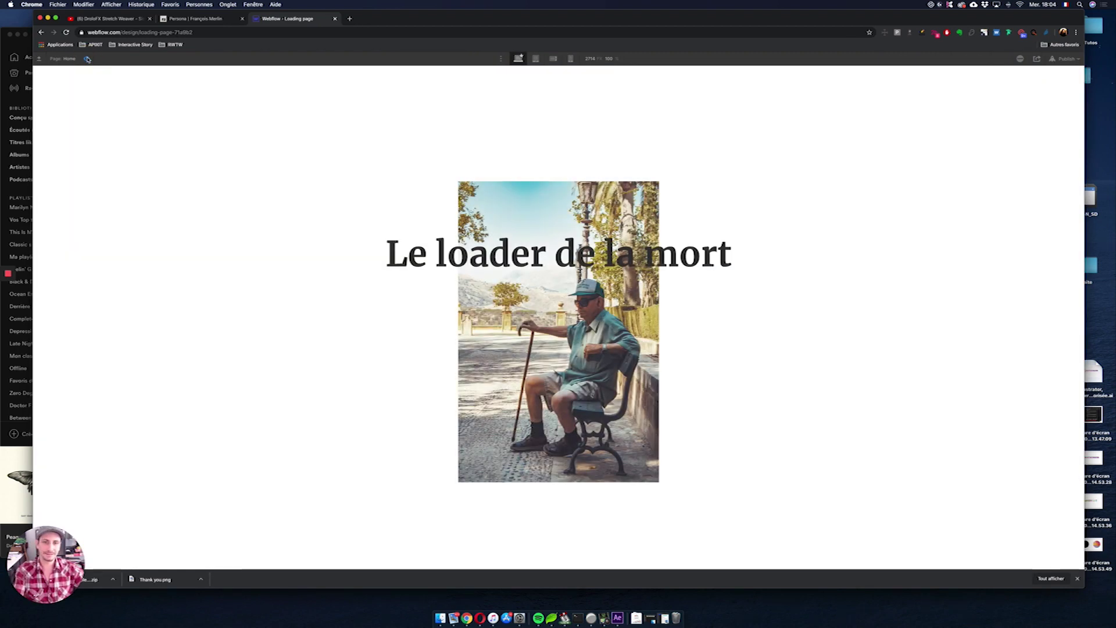
click(86, 59)
click(86, 59)
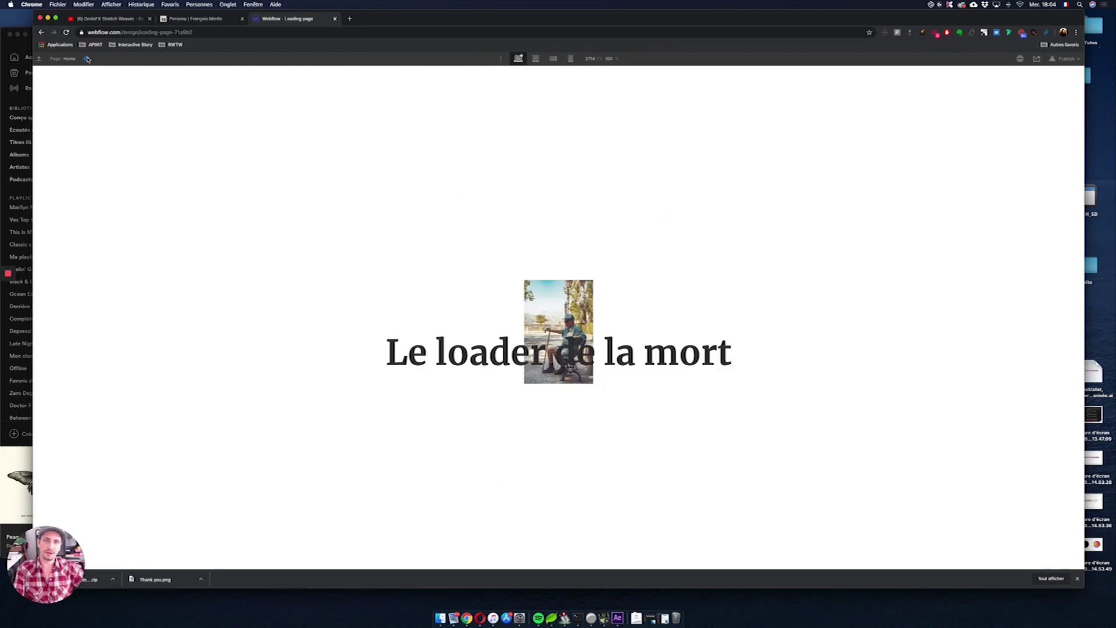
click(87, 58)
click(87, 59)
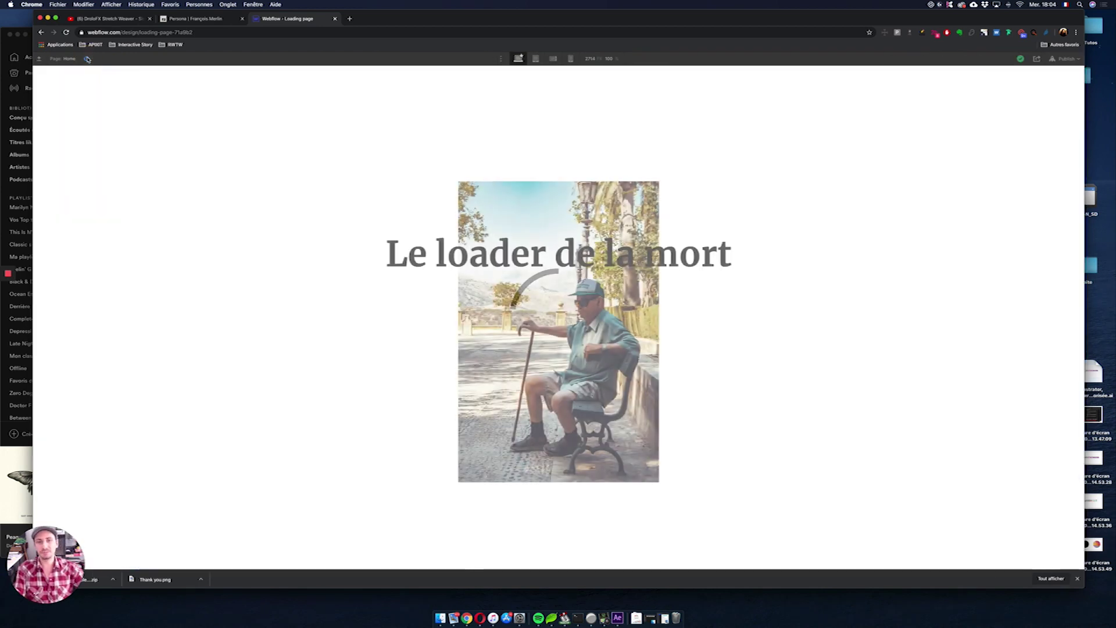
click(87, 59)
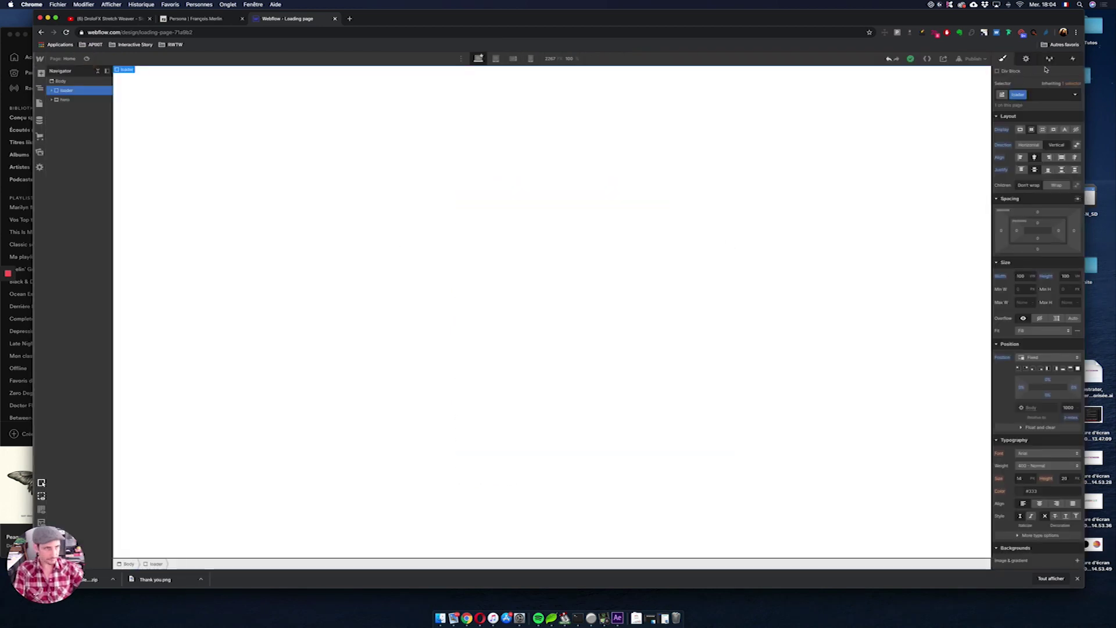
- Set a 4-second delay on the loader's second opacity action in the loading animation and preview the page
click(1072, 60)
click(1019, 180)
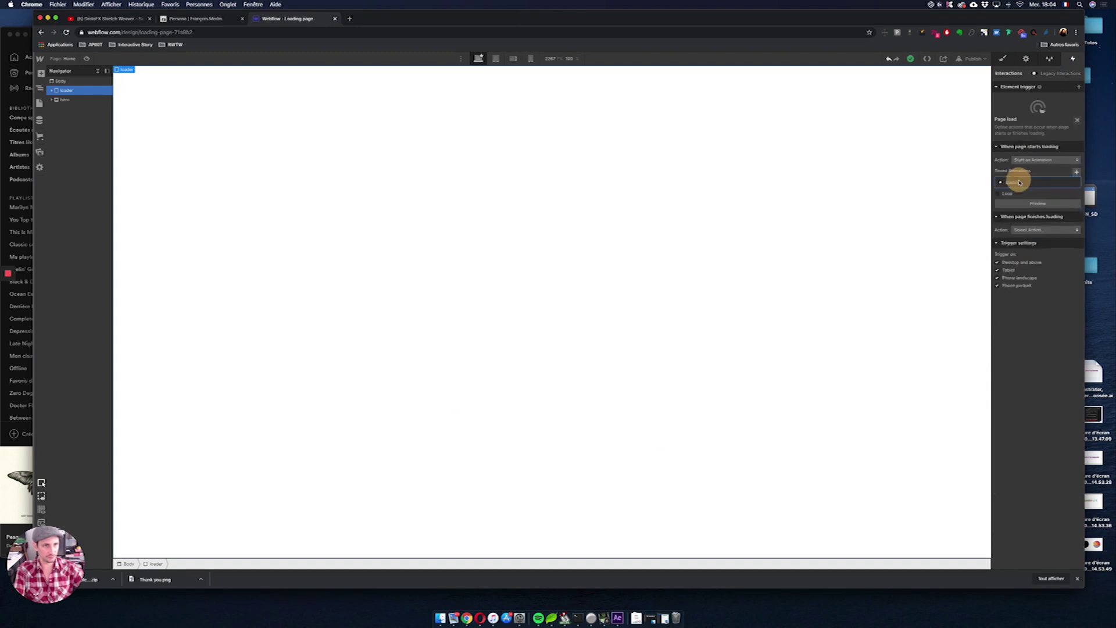
click(1048, 150)
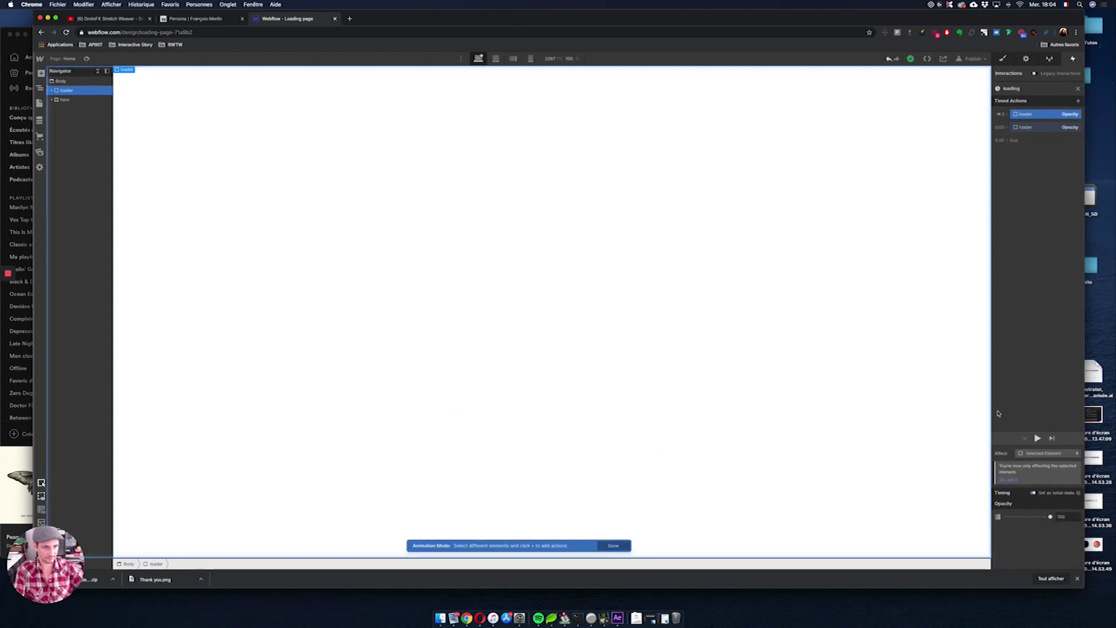
click(1040, 126)
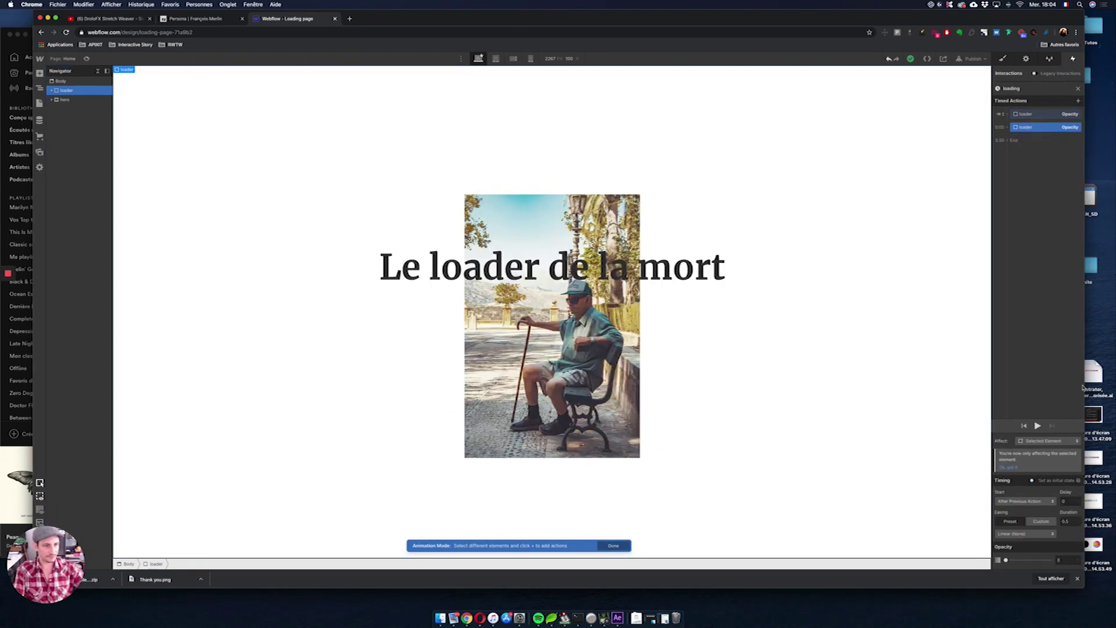
click(1068, 501)
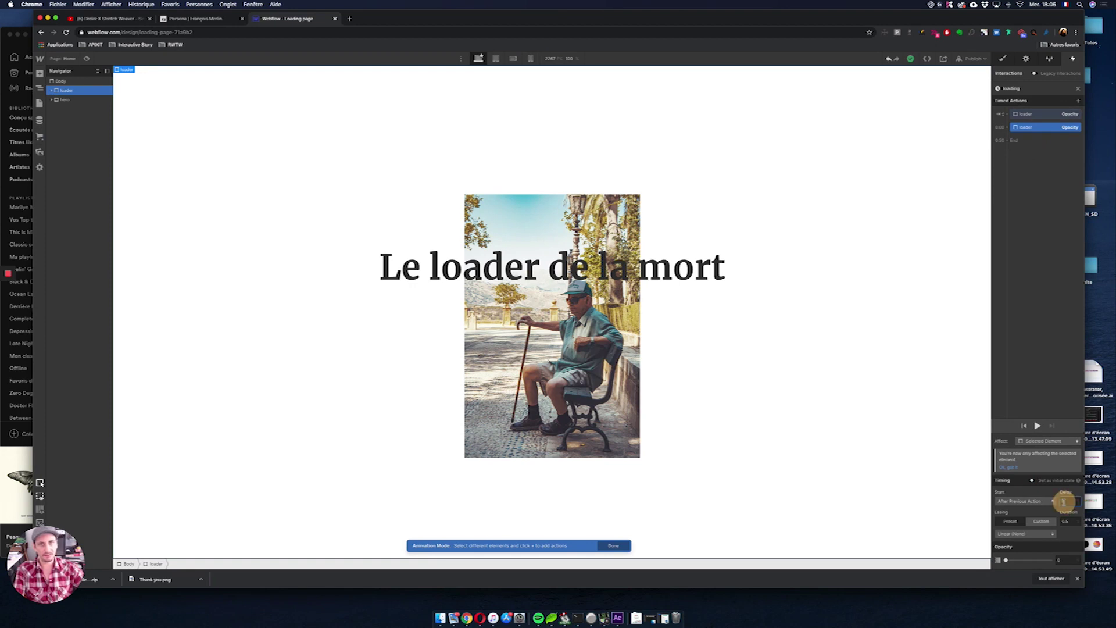
text(4)
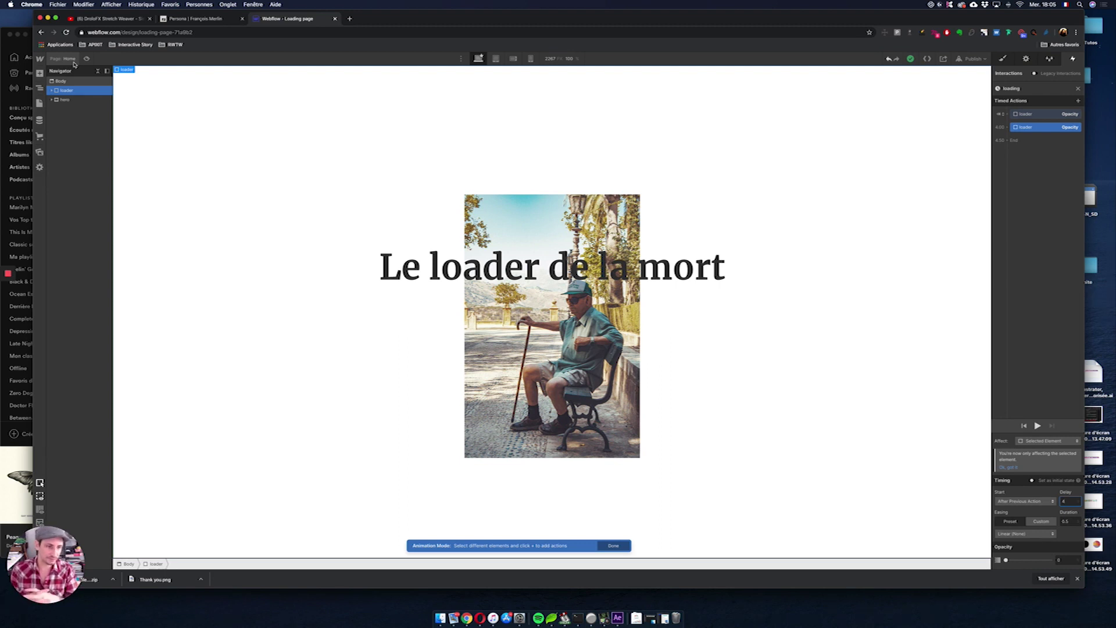
click(87, 60)
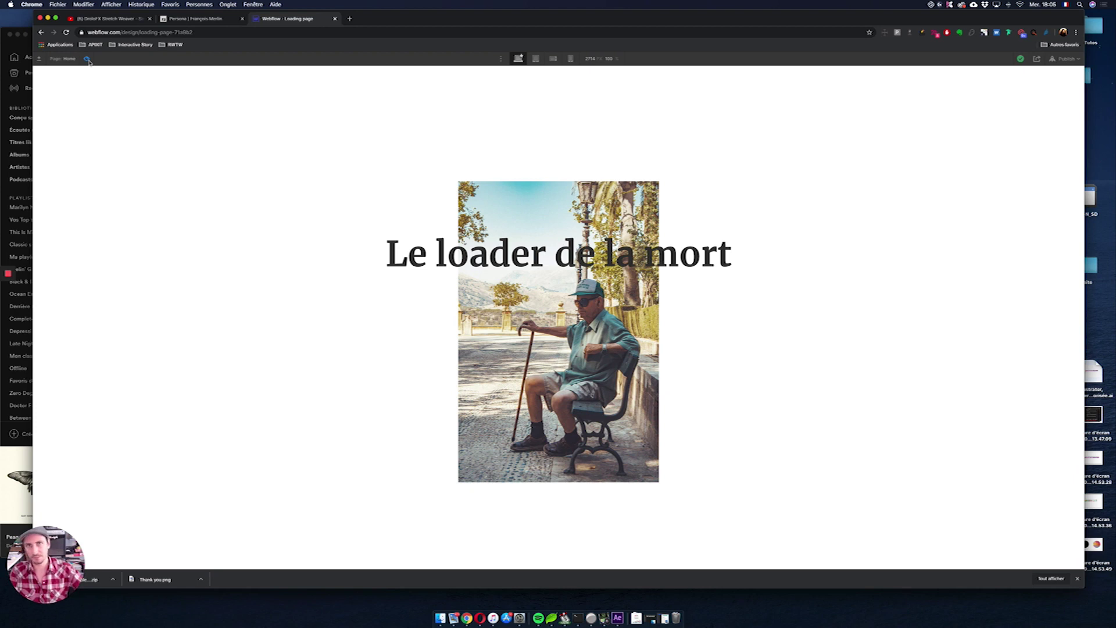
click(87, 59)
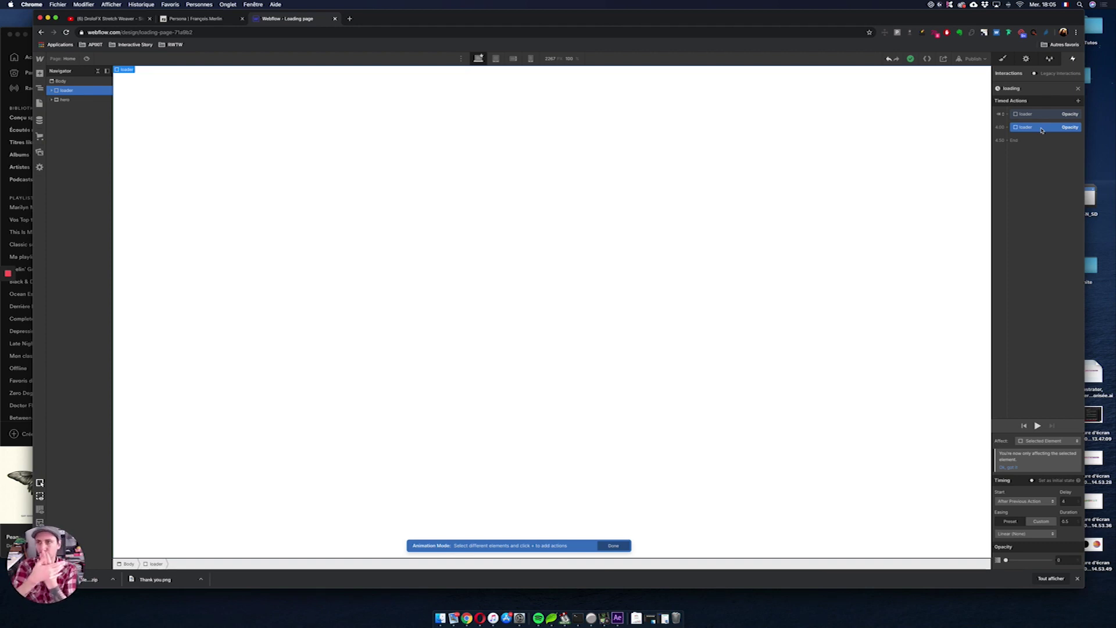
- Add a Hide/Show action for the loader to the loading animation and set its display to flex
click(1009, 115)
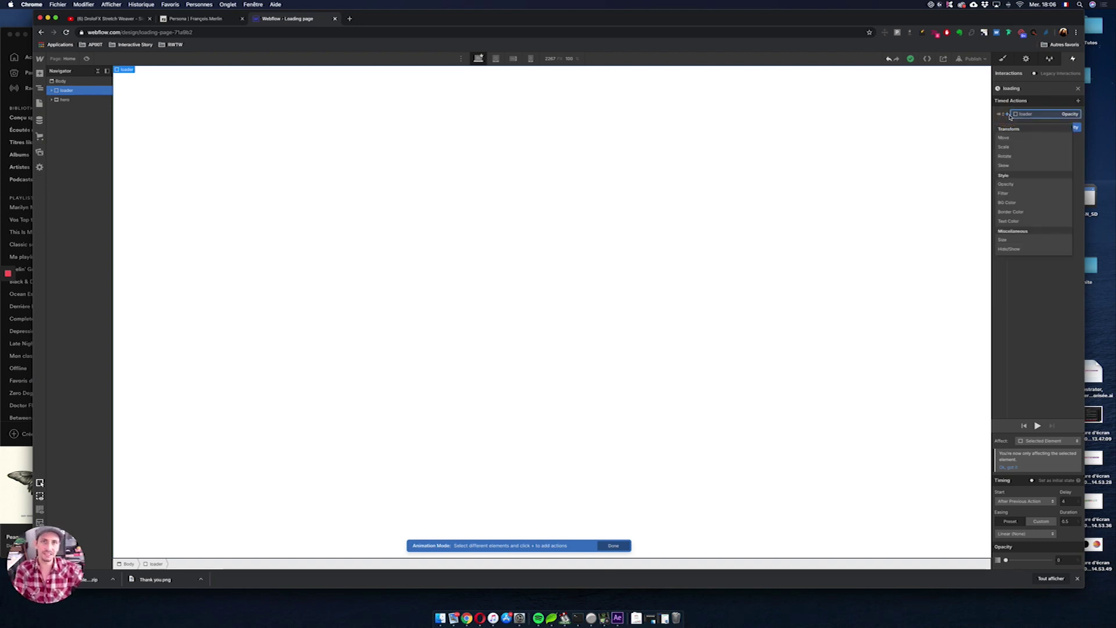
click(1078, 155)
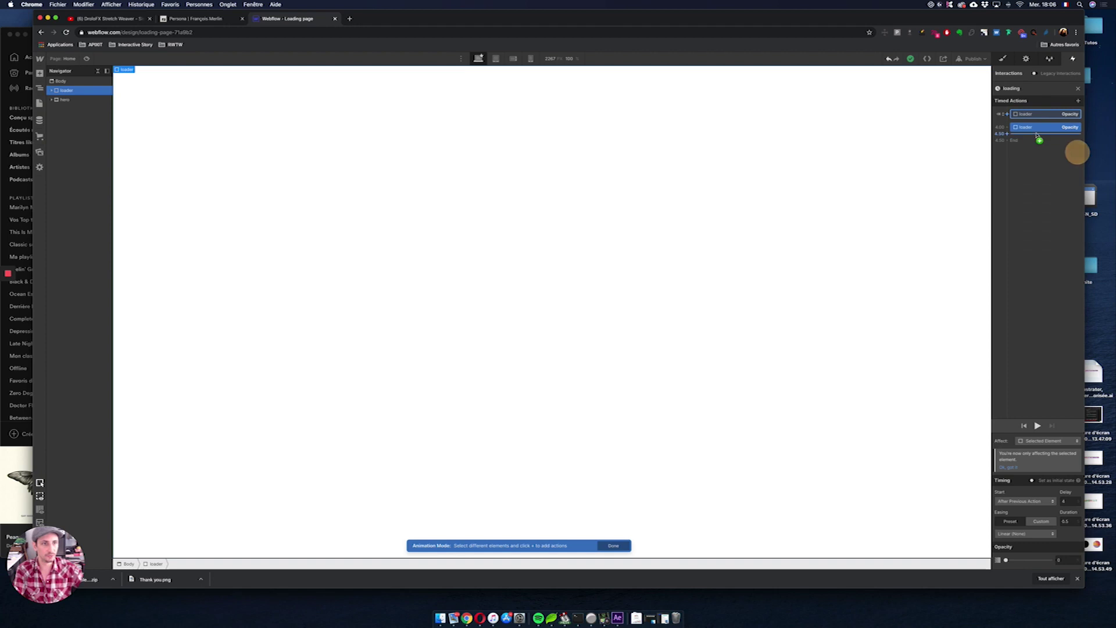
click(1008, 128)
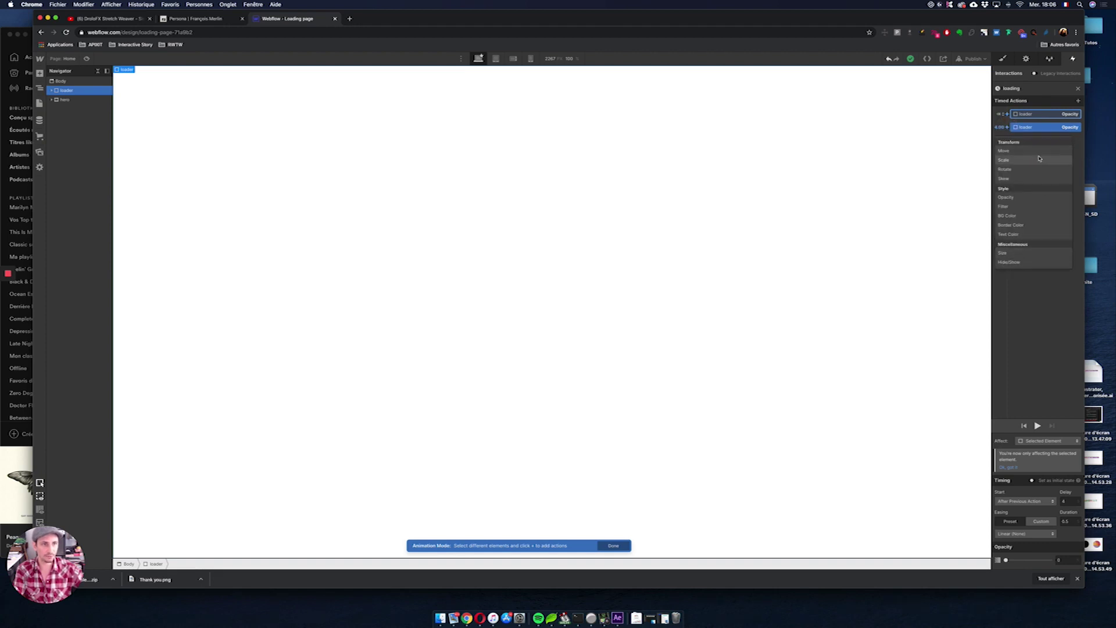
click(1011, 261)
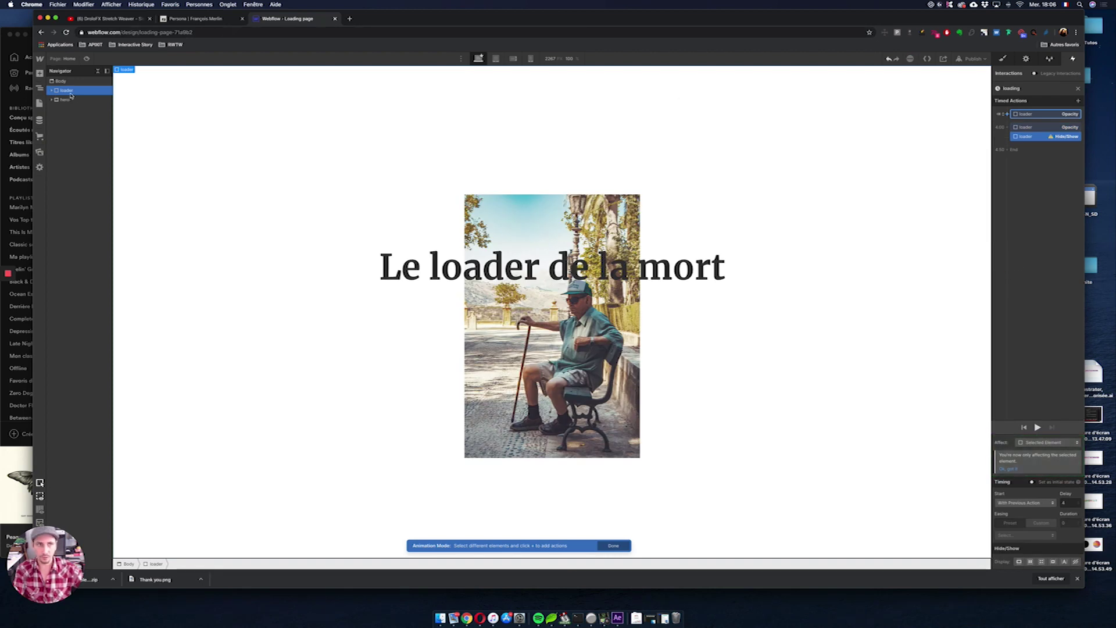
click(1030, 562)
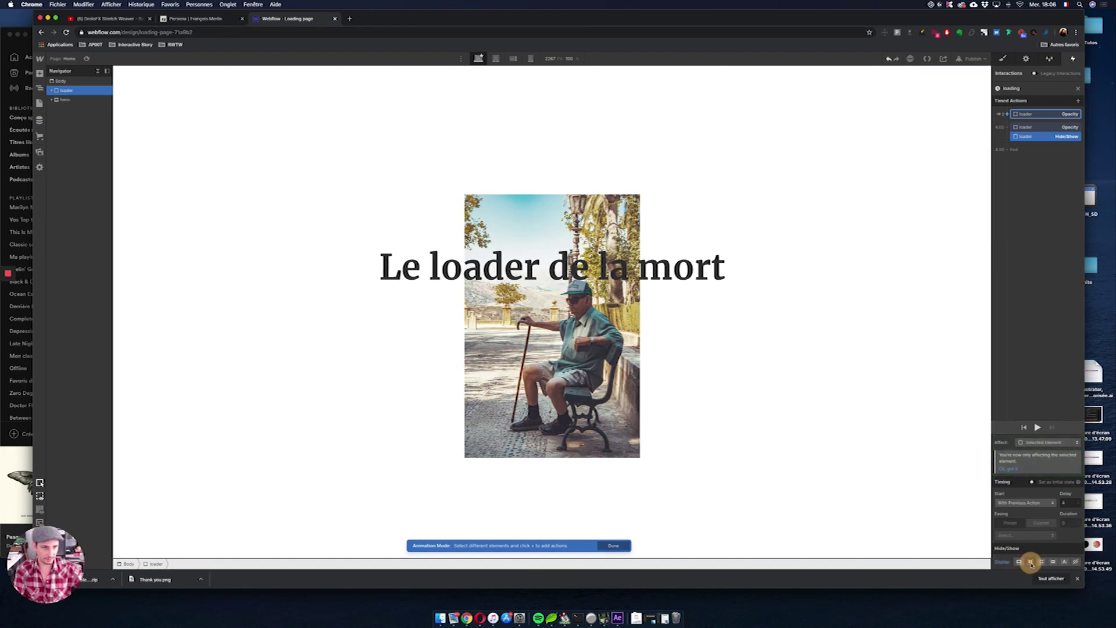
- Add a second Hide/Show action with display none at the timeline's end, and make the flex Hide/Show action an initial state
click(1007, 150)
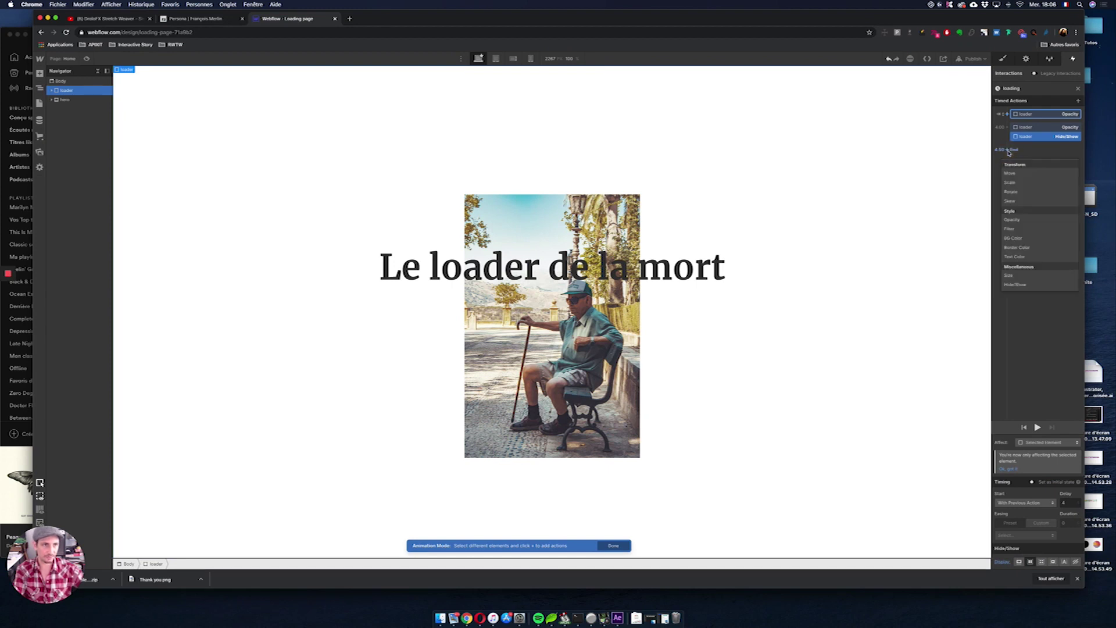
click(1030, 284)
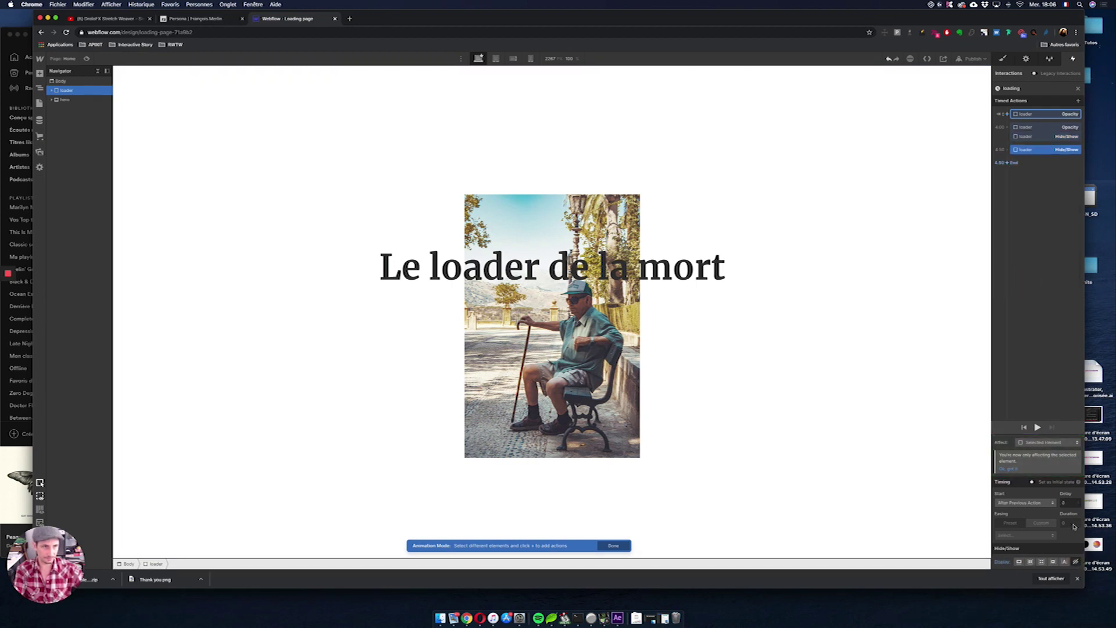
click(1033, 136)
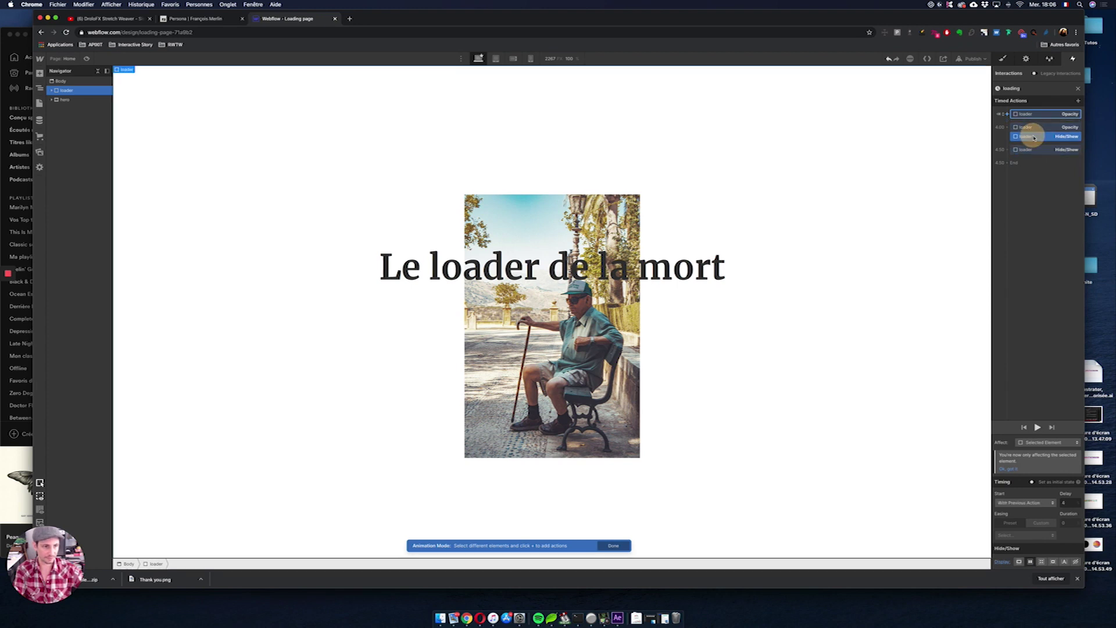
click(1033, 481)
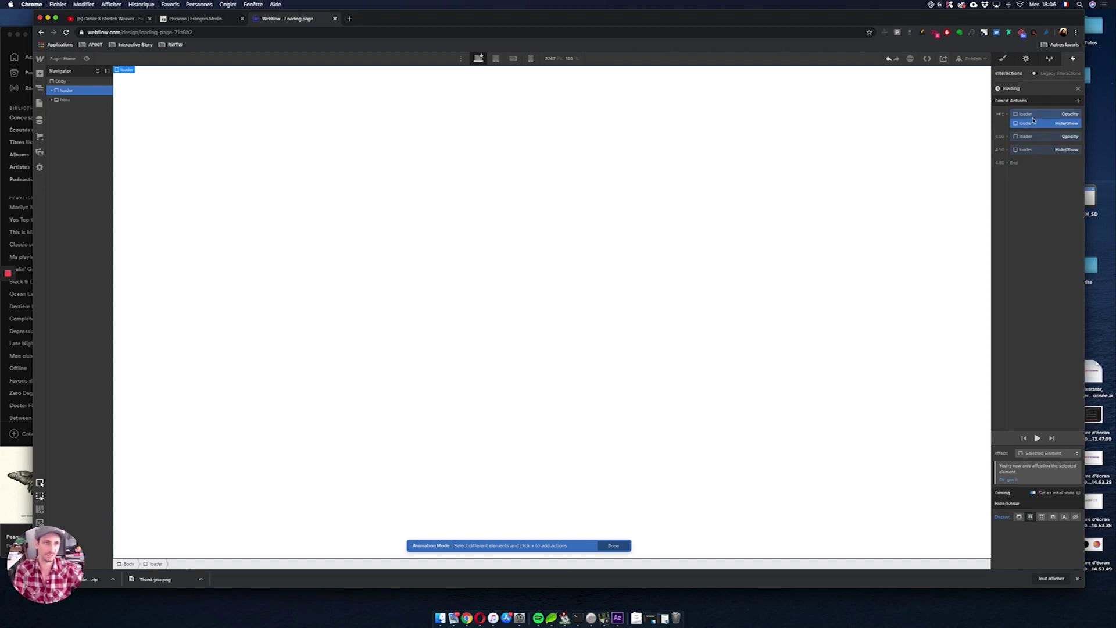
- Review the loader's final opacity and Hide/Show actions, and preview the page to check the complete loading animation
click(1026, 137)
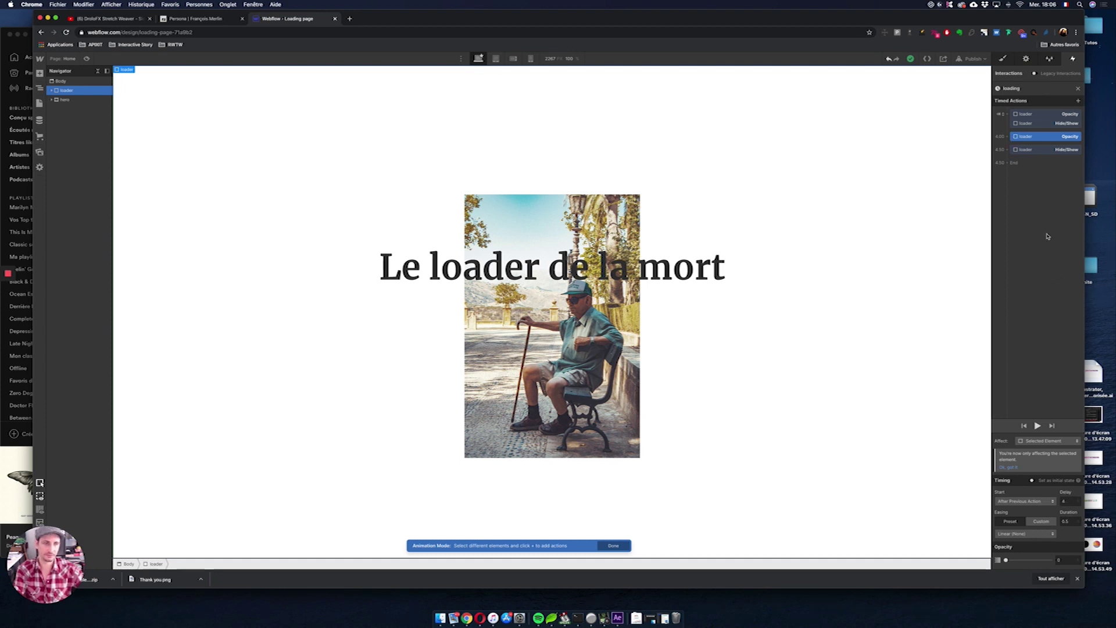
click(1039, 151)
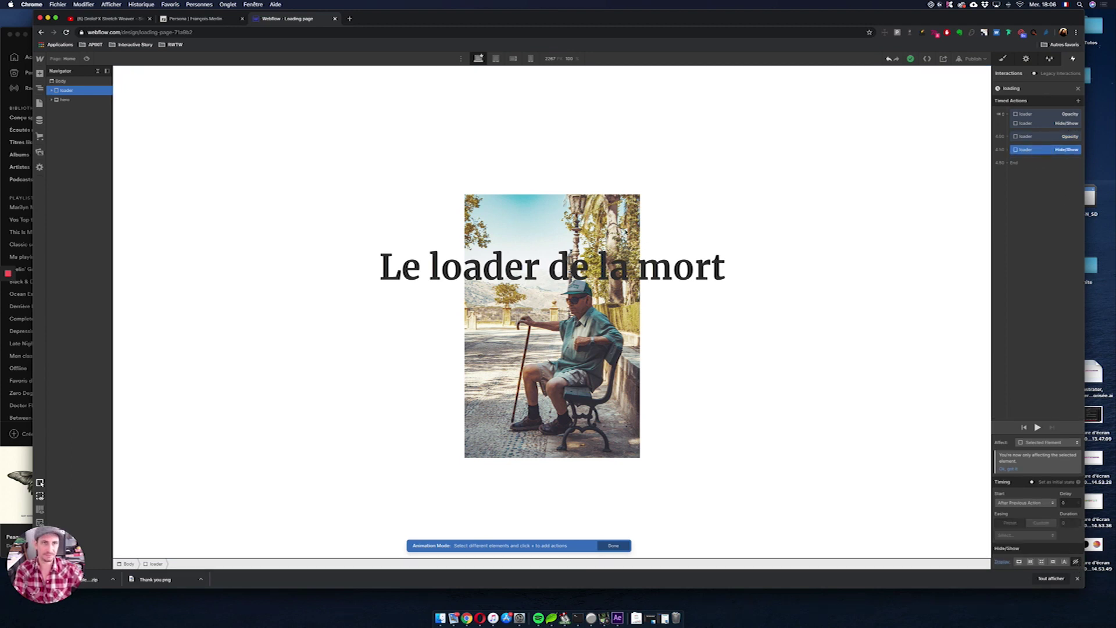
click(86, 60)
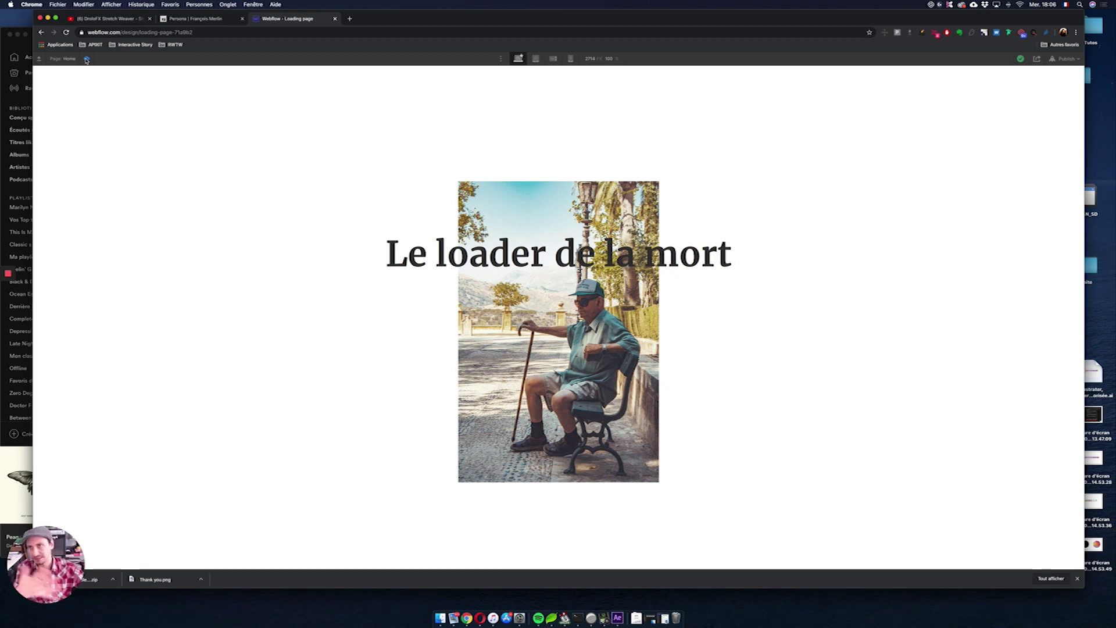
click(86, 59)
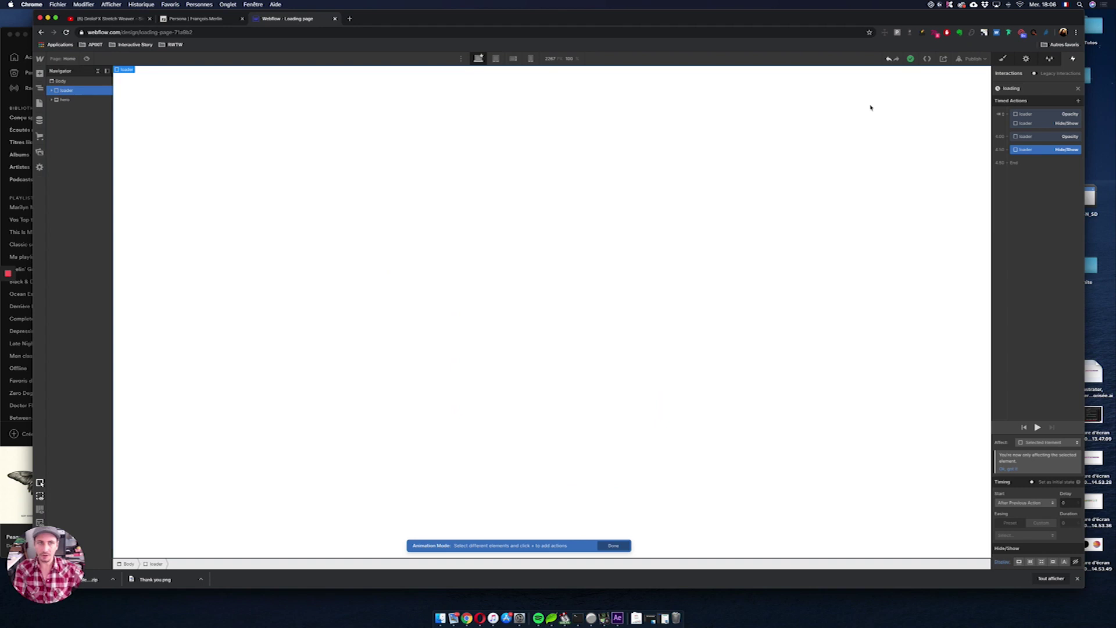
- Close the loading animation, set the loader's base display style to none, and preview the page
click(1077, 88)
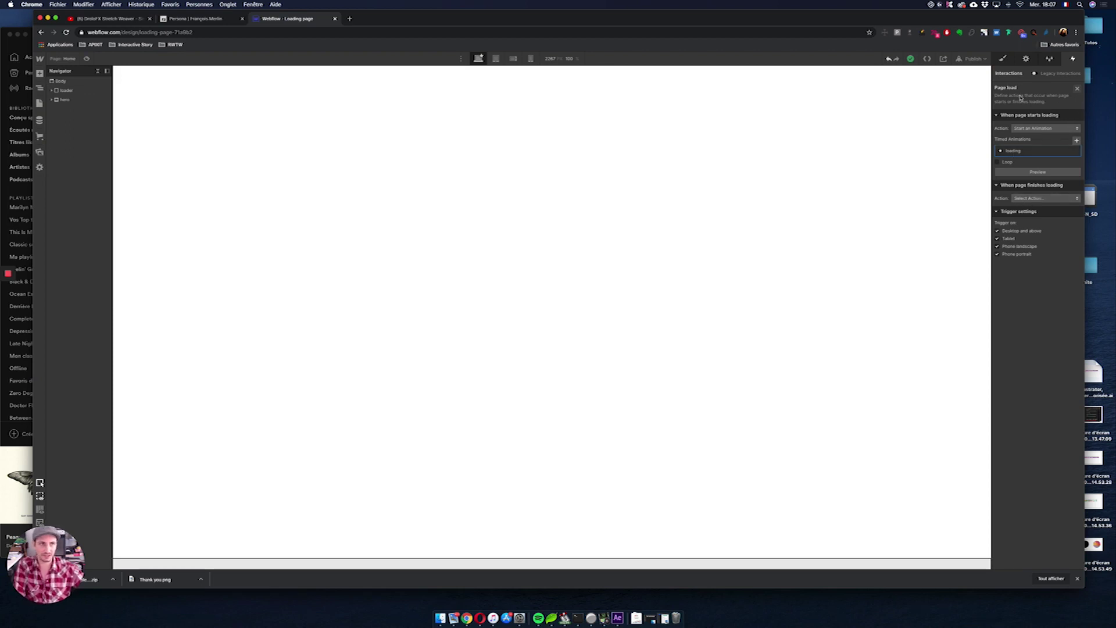
click(1003, 58)
click(64, 90)
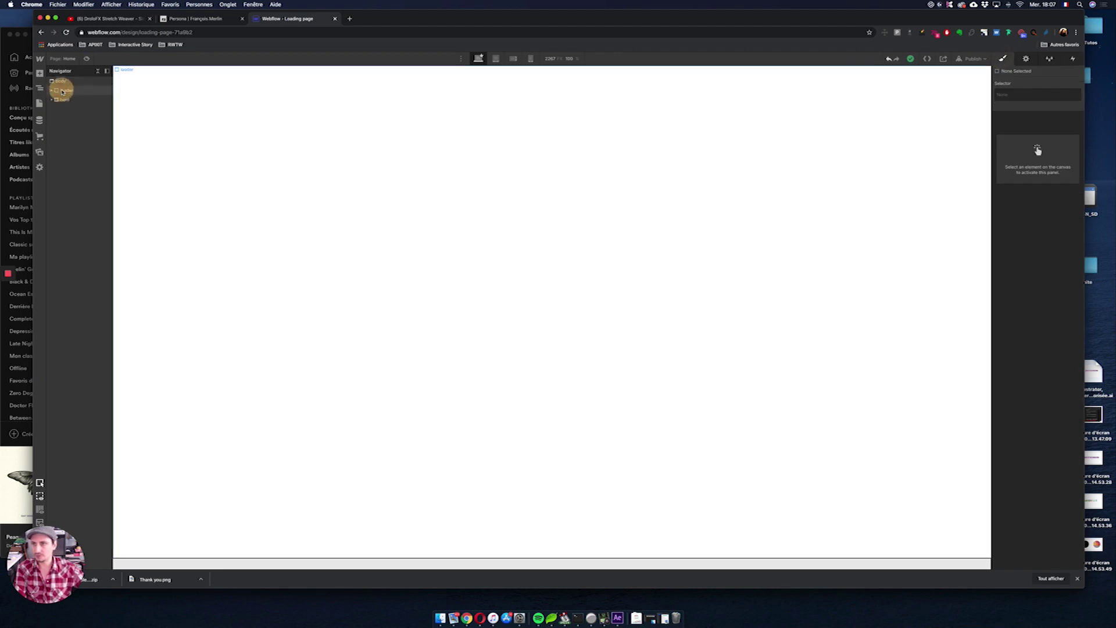
click(1077, 130)
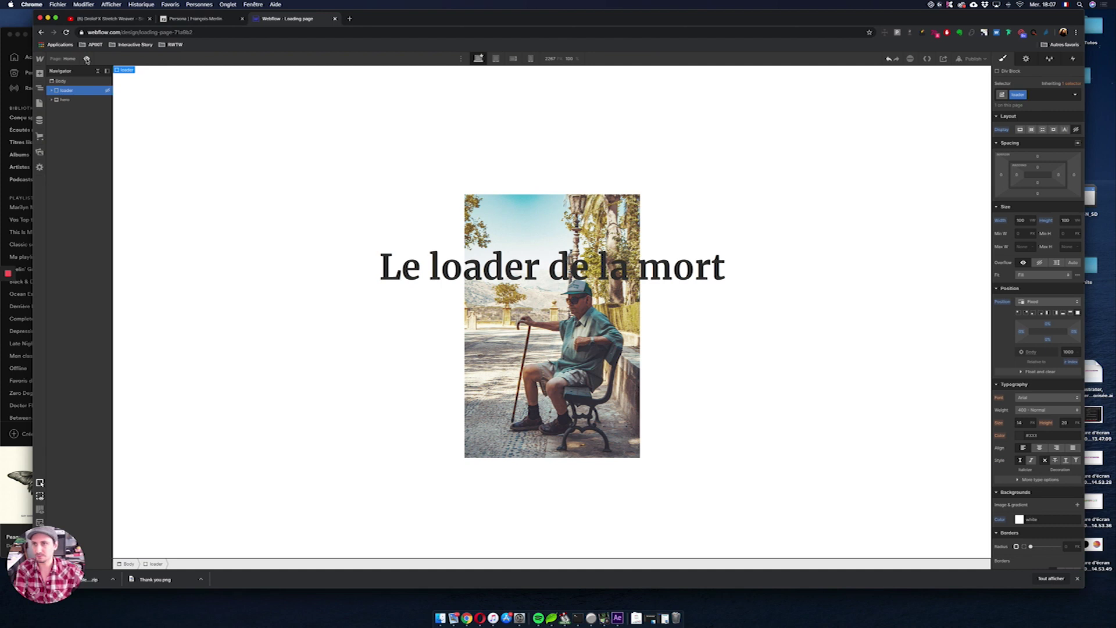
click(86, 59)
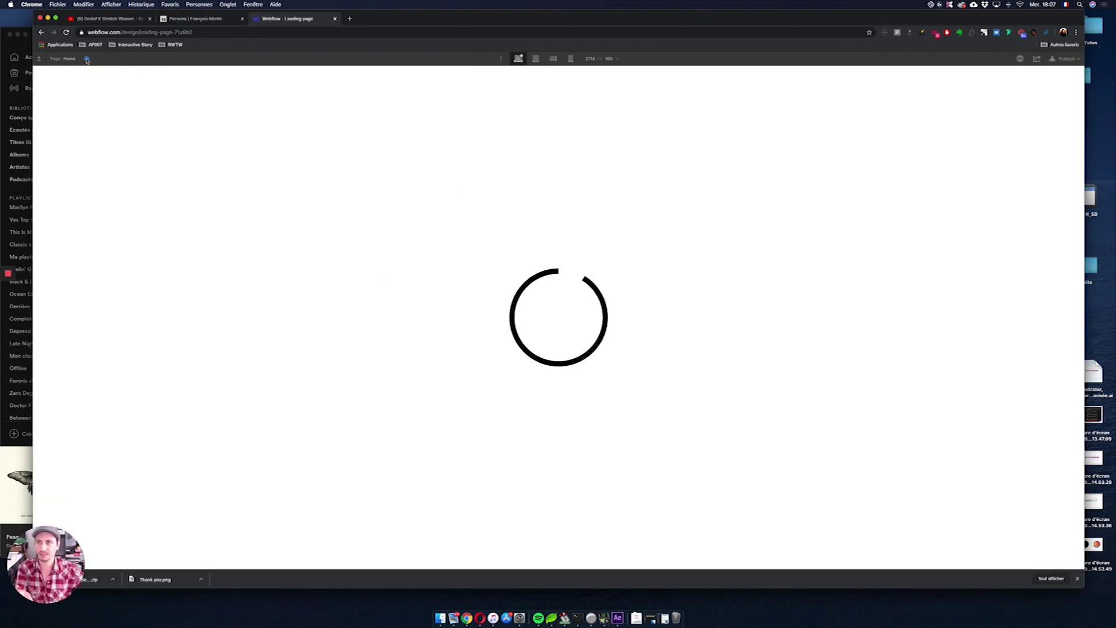
click(87, 59)
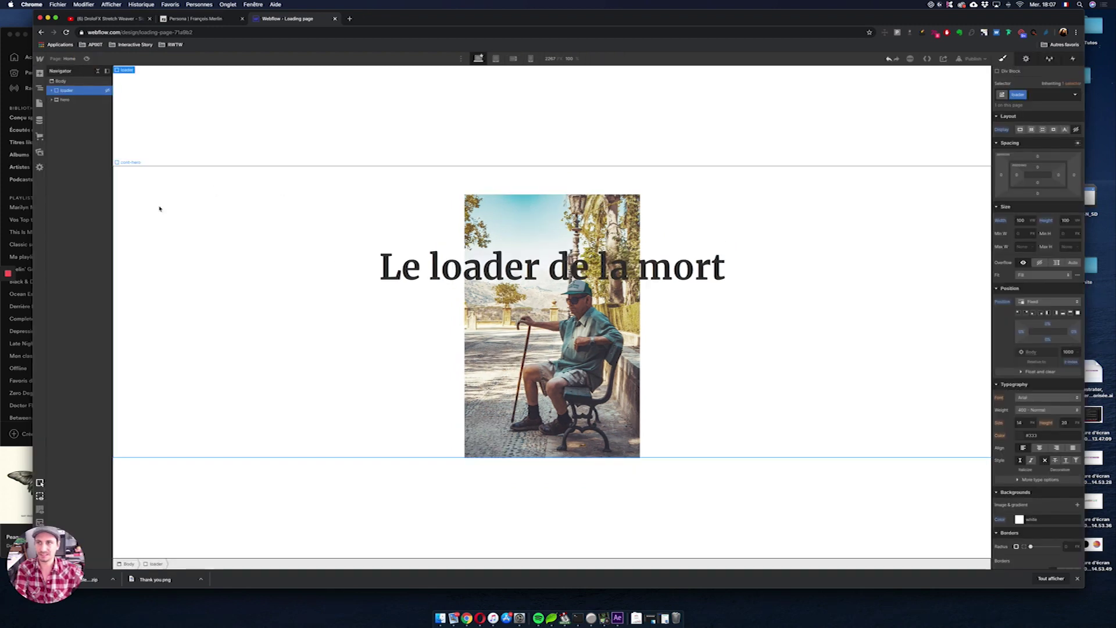
- Set the page load trigger to start an animation when the page finishes loading
click(1077, 129)
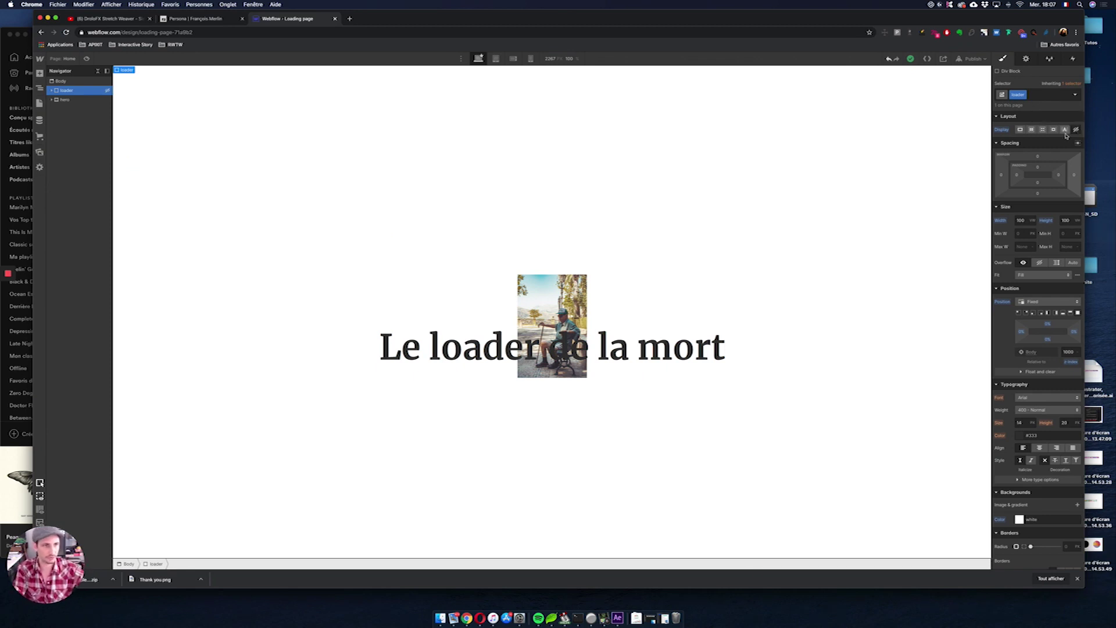
click(1076, 62)
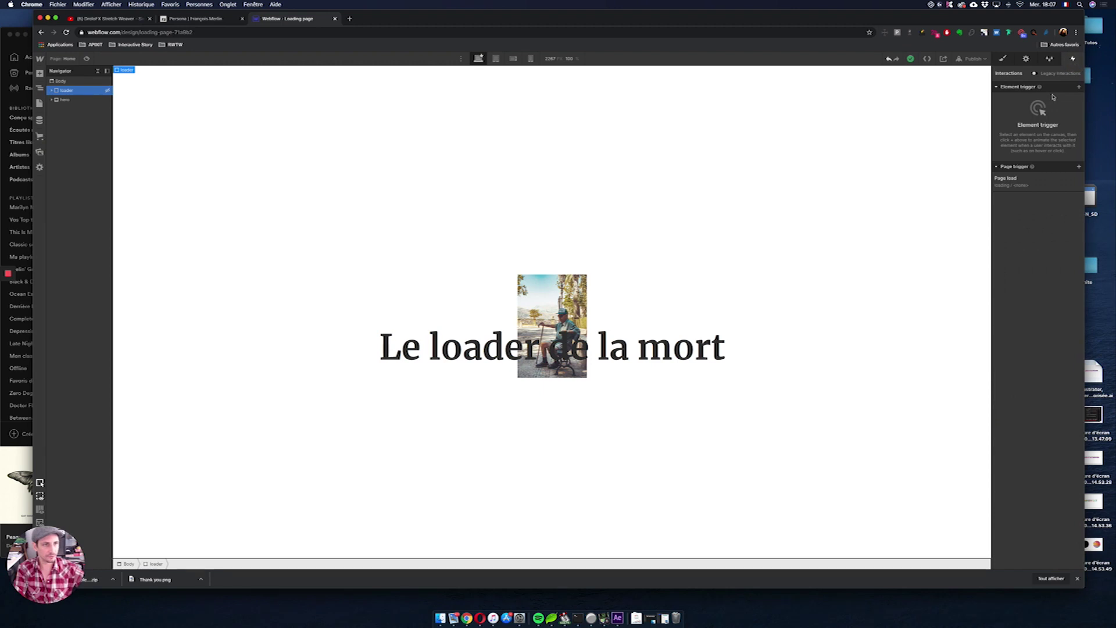
click(1029, 185)
click(1007, 163)
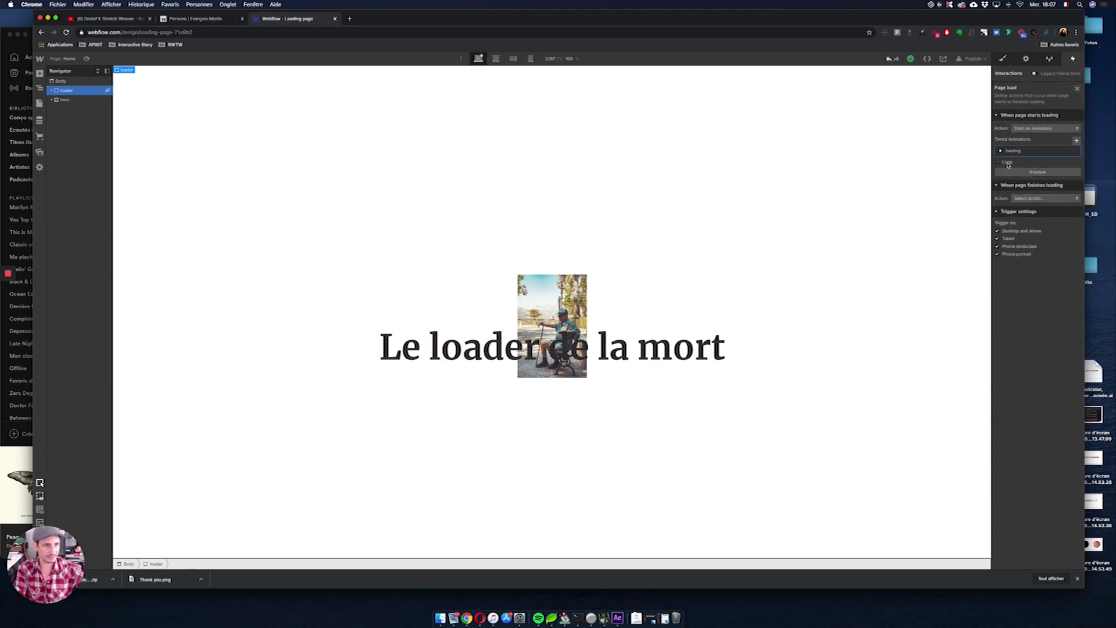
click(1035, 198)
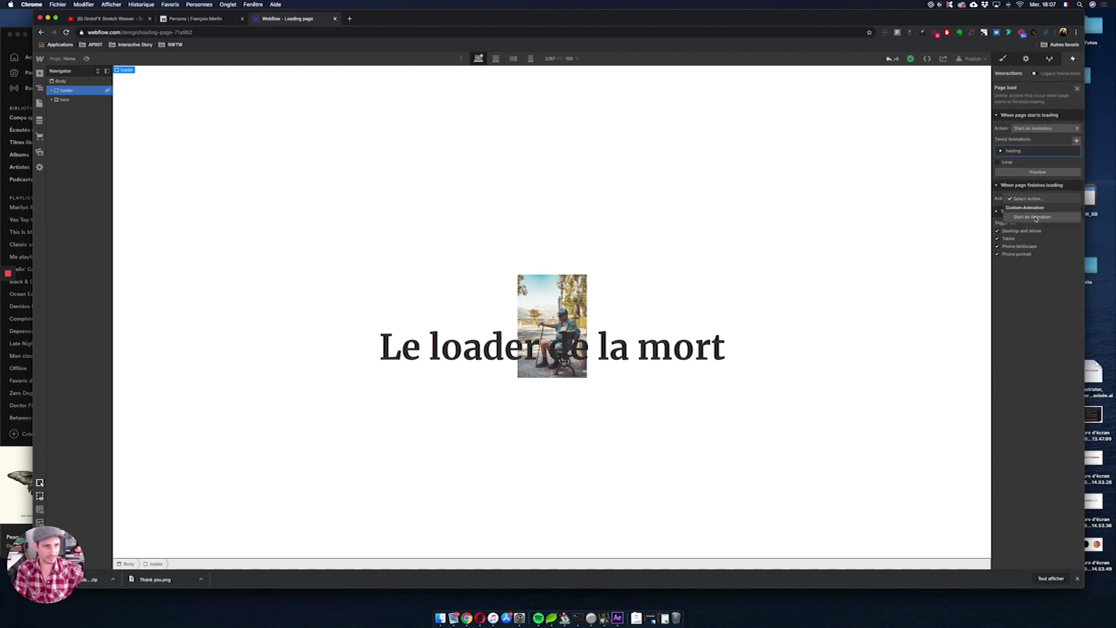
click(1035, 217)
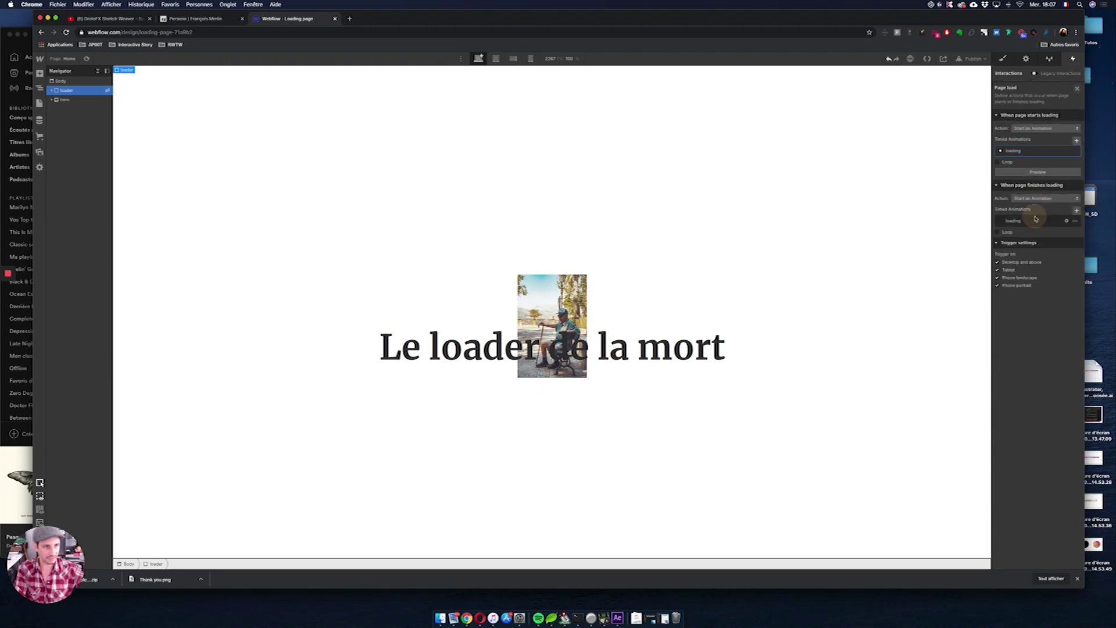
- Create a timed animation named "after loading" for when the page finishes loading
click(1076, 210)
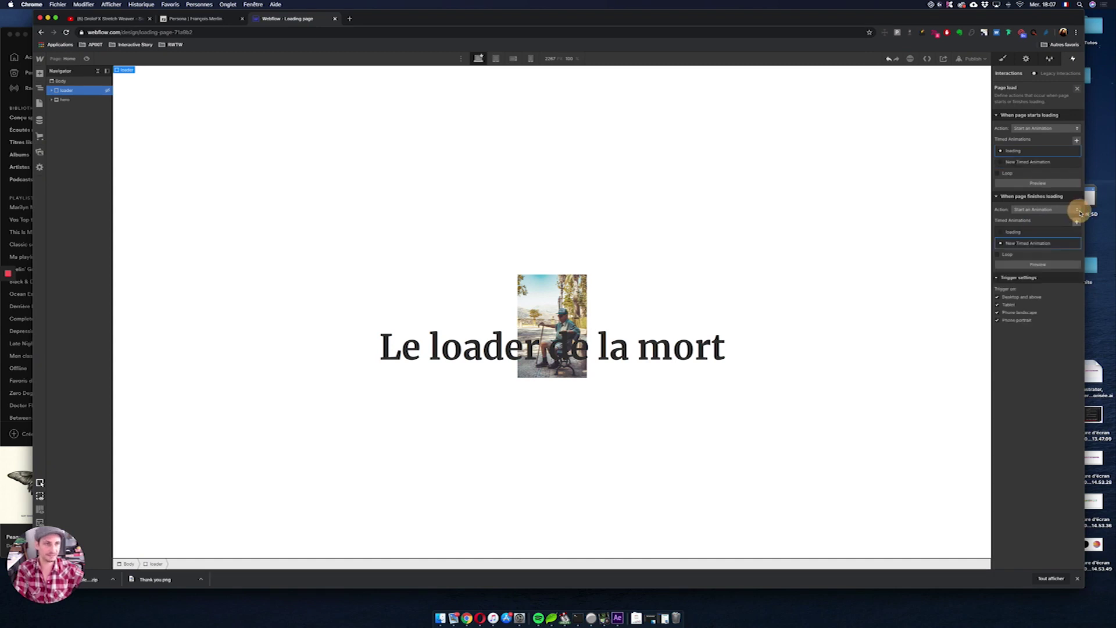
text(af)
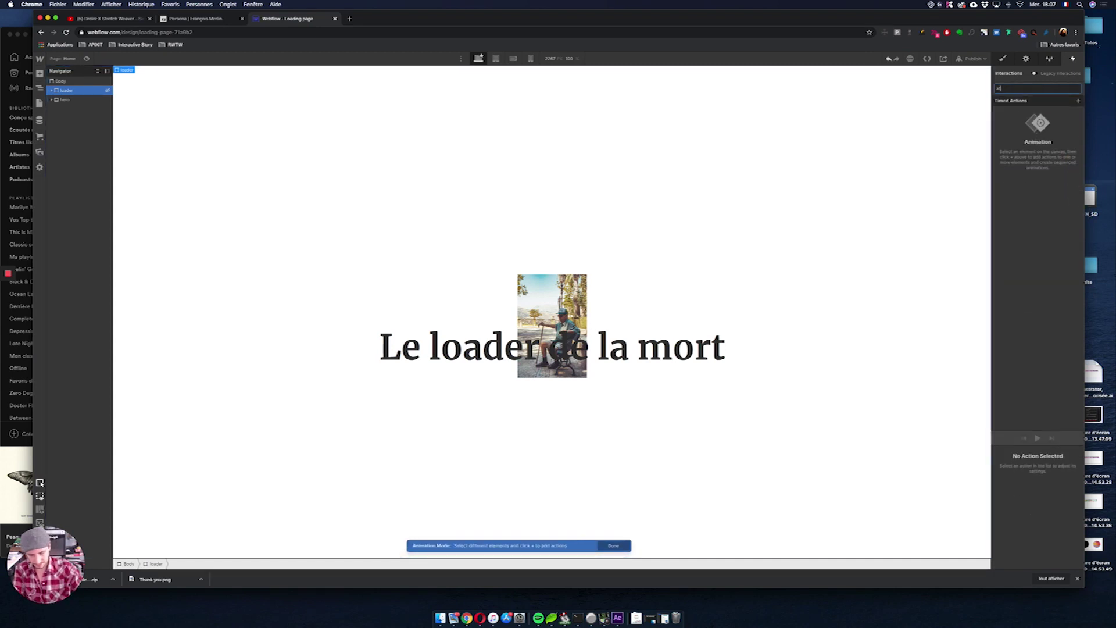
text(ter loading)
key(Return)
- Add a Move action for the hero image with a vertical offset of 222, and make it an initial state
click(558, 326)
click(649, 356)
click(87, 59)
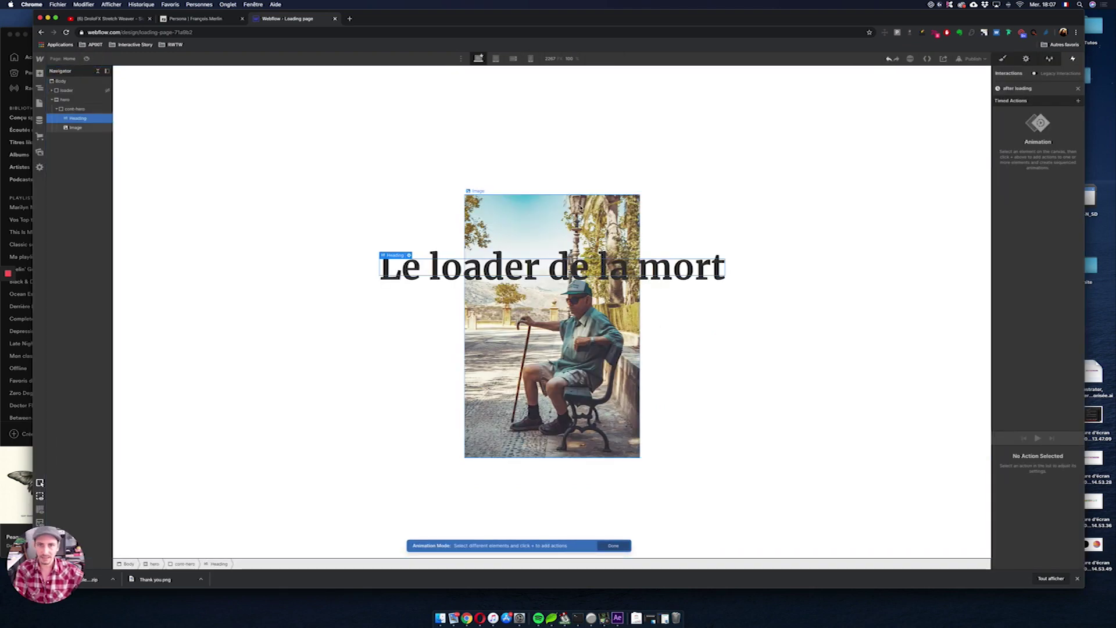
click(580, 207)
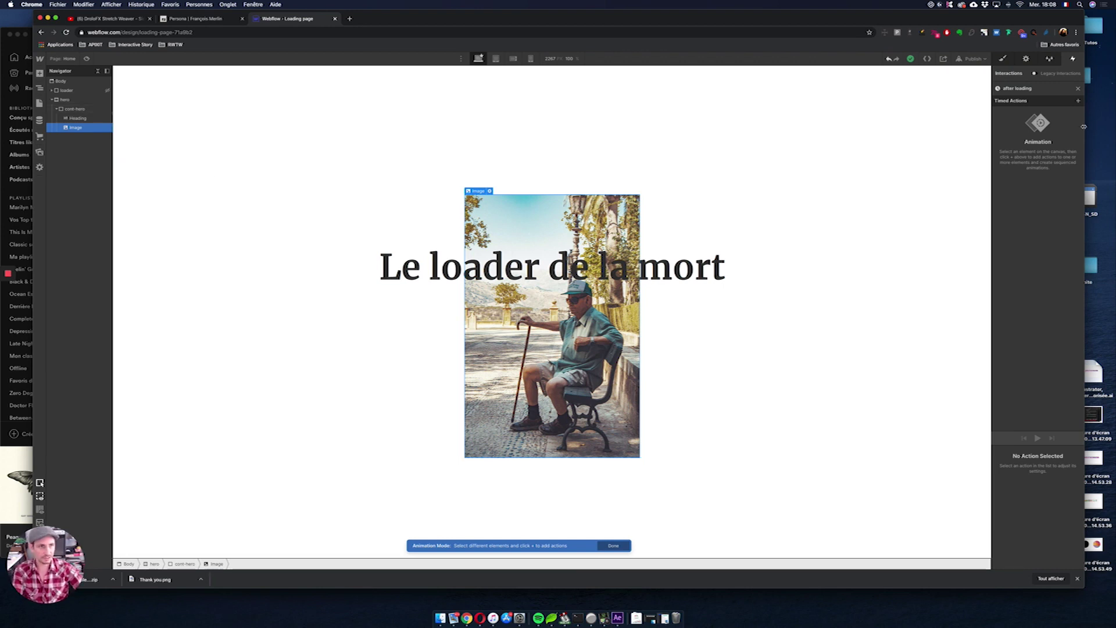
click(1078, 102)
click(1041, 115)
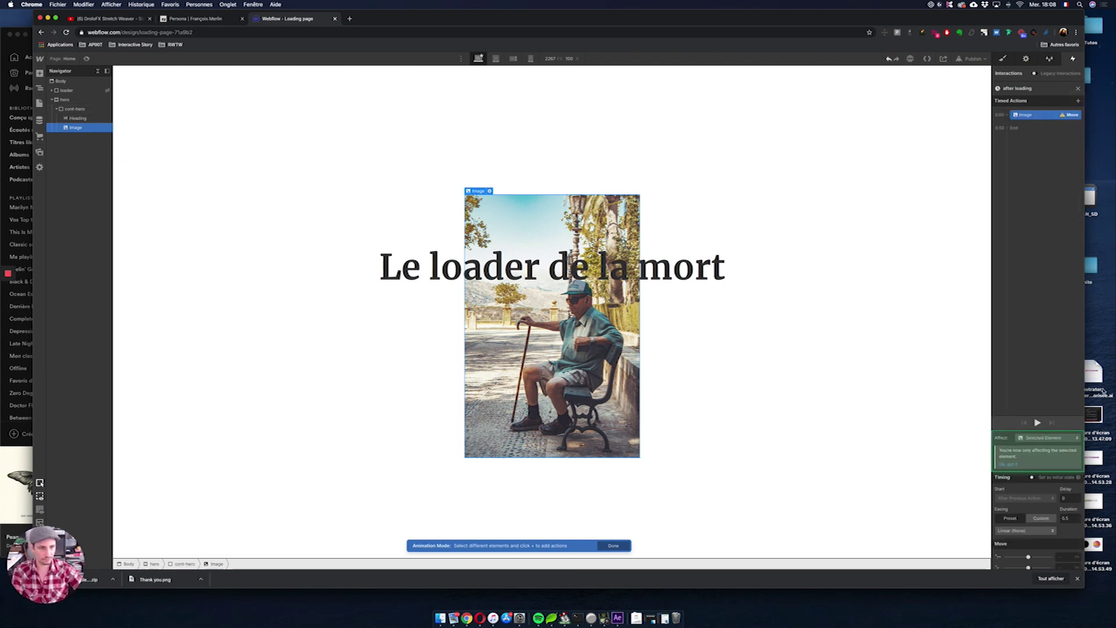
drag(1026, 566, 1037, 567)
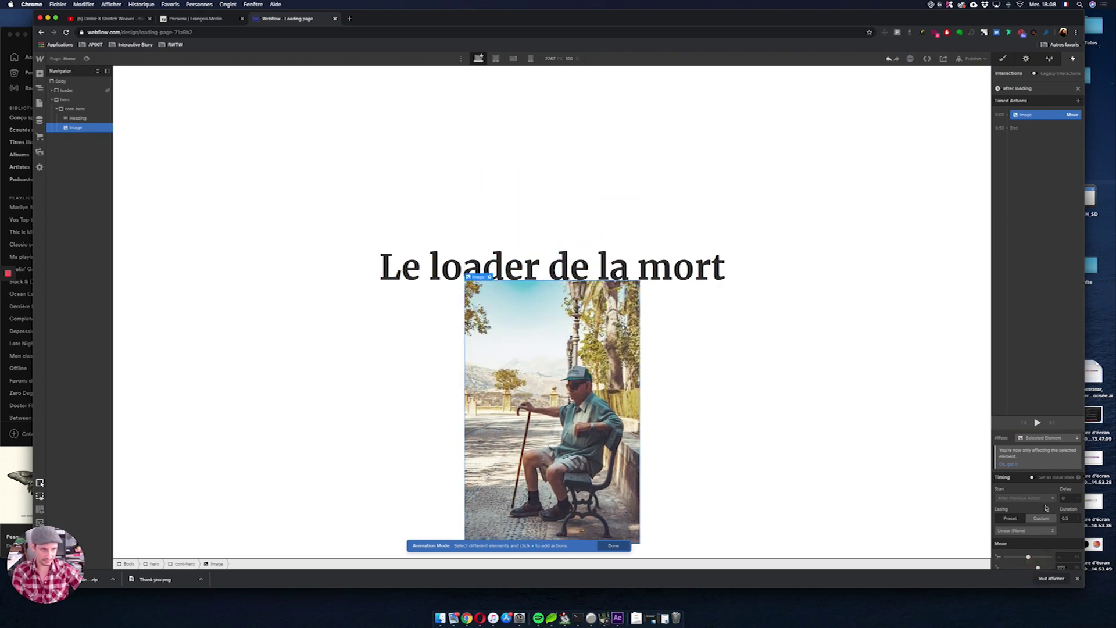
click(1032, 477)
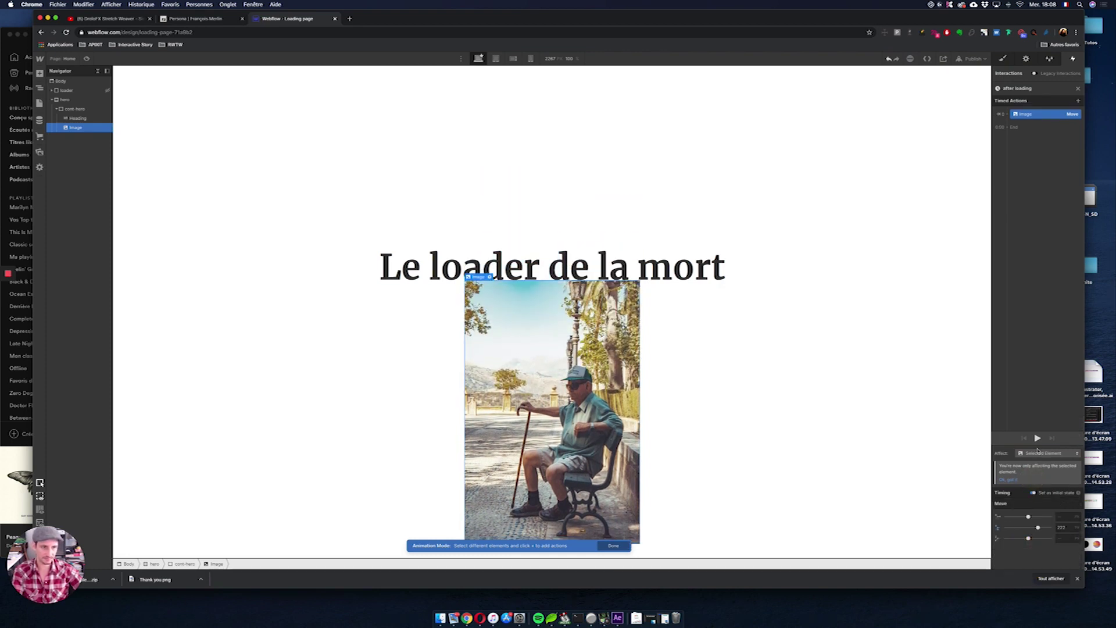
- Add a second Move action for the hero image at the timeline's end, with a vertical offset of 0
click(1011, 128)
click(1017, 150)
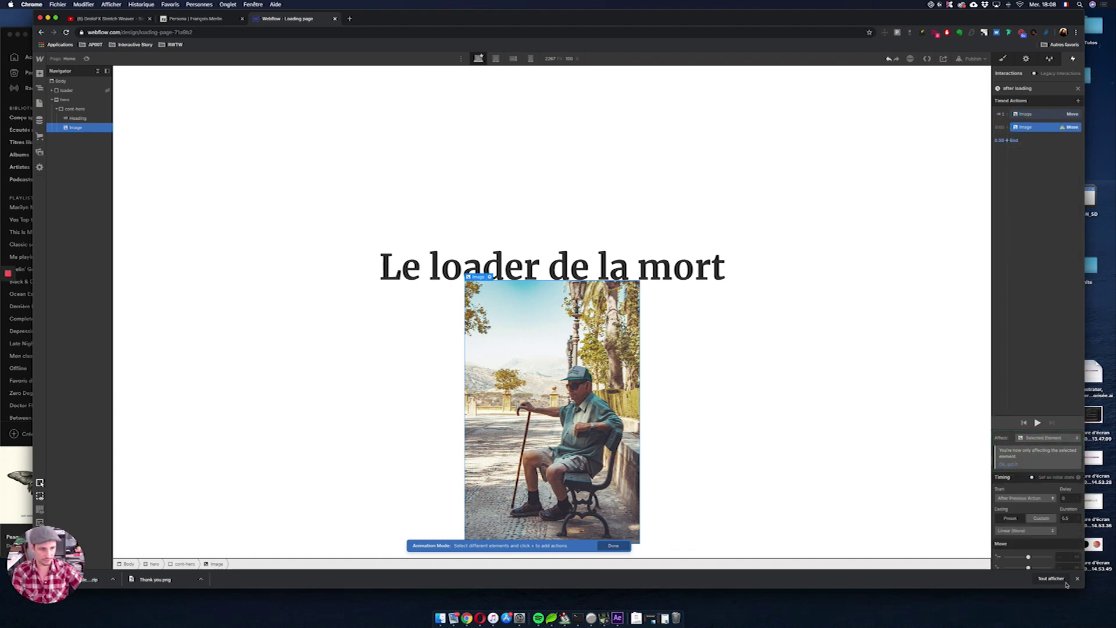
scroll(1064, 566, down, 1)
click(1067, 550)
text(0)
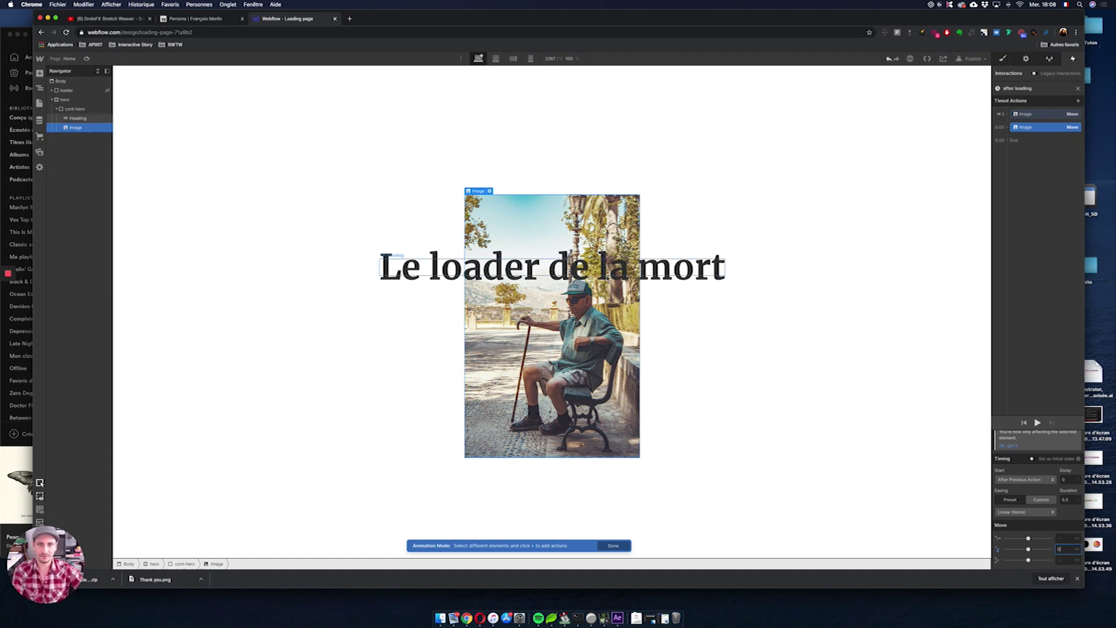
- Add a Move action for the heading to the initial state, offset vertically by about -178
click(607, 275)
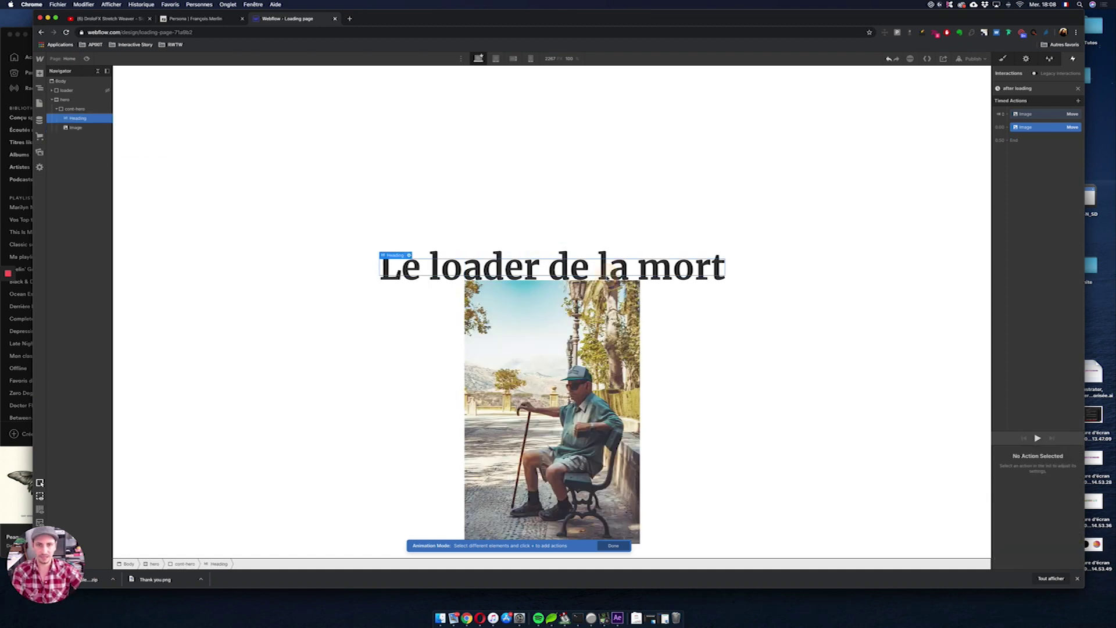
click(1021, 124)
click(1005, 136)
drag(1029, 528, 1020, 527)
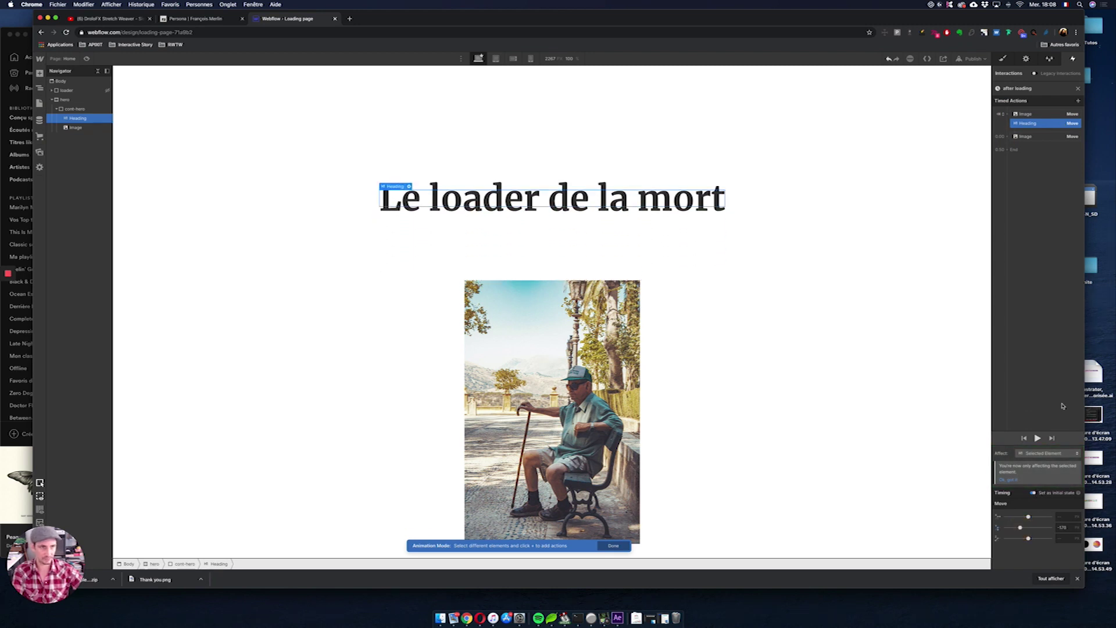
- Add a Move action for the heading alongside the image's final move, with a vertical offset of 0
click(1006, 136)
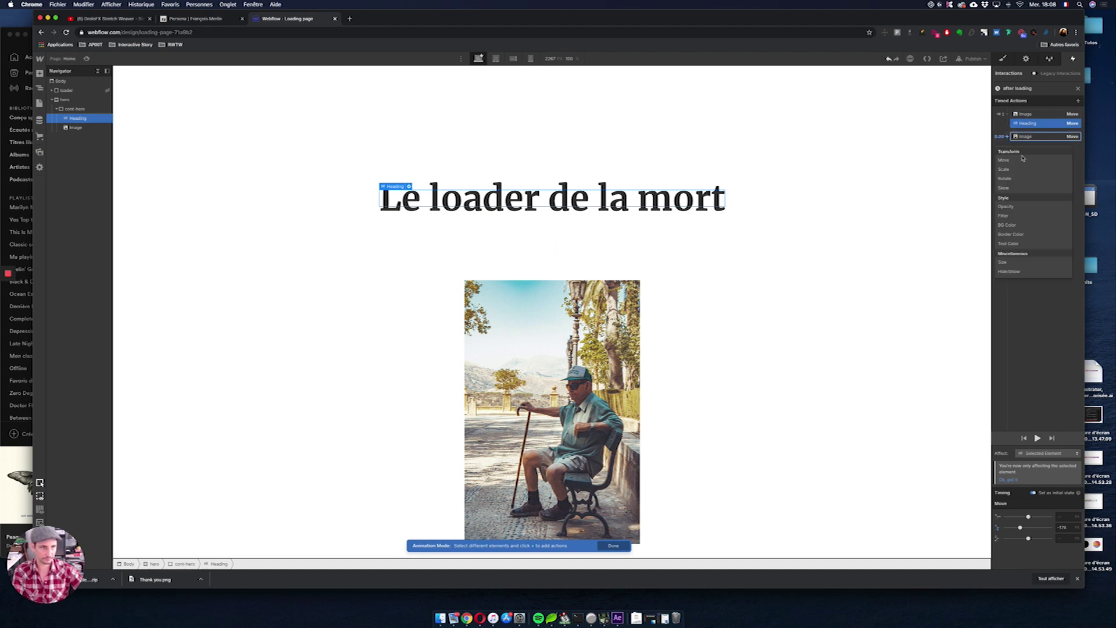
click(1003, 160)
click(1064, 549)
text(0)
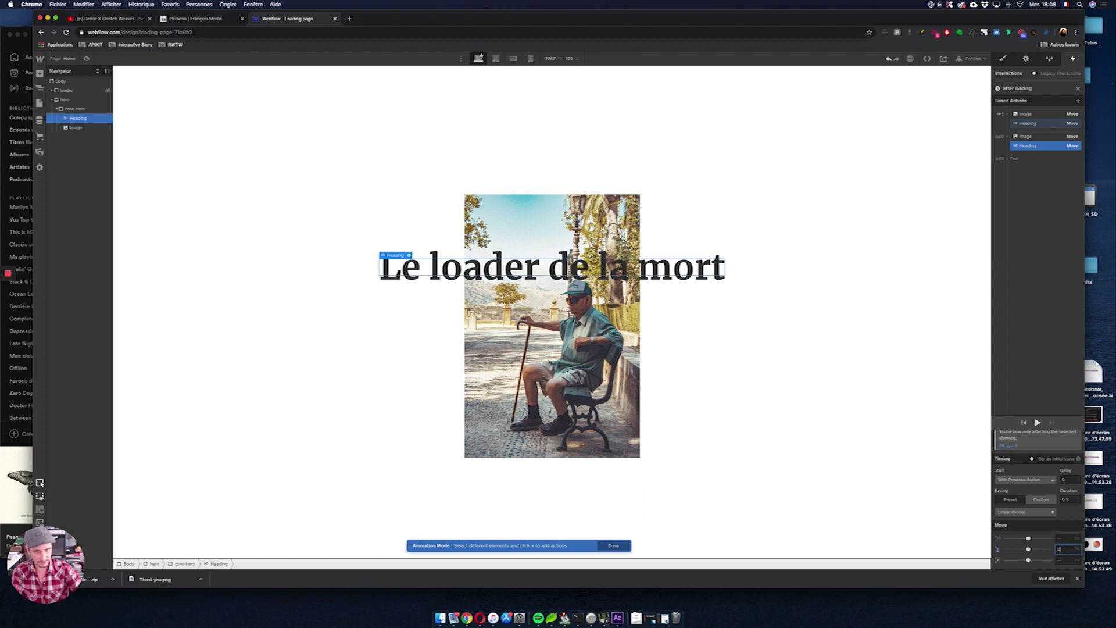
- Add Opacity actions for the hero image: 0 in the initial state and 100 alongside the final moves
click(1024, 136)
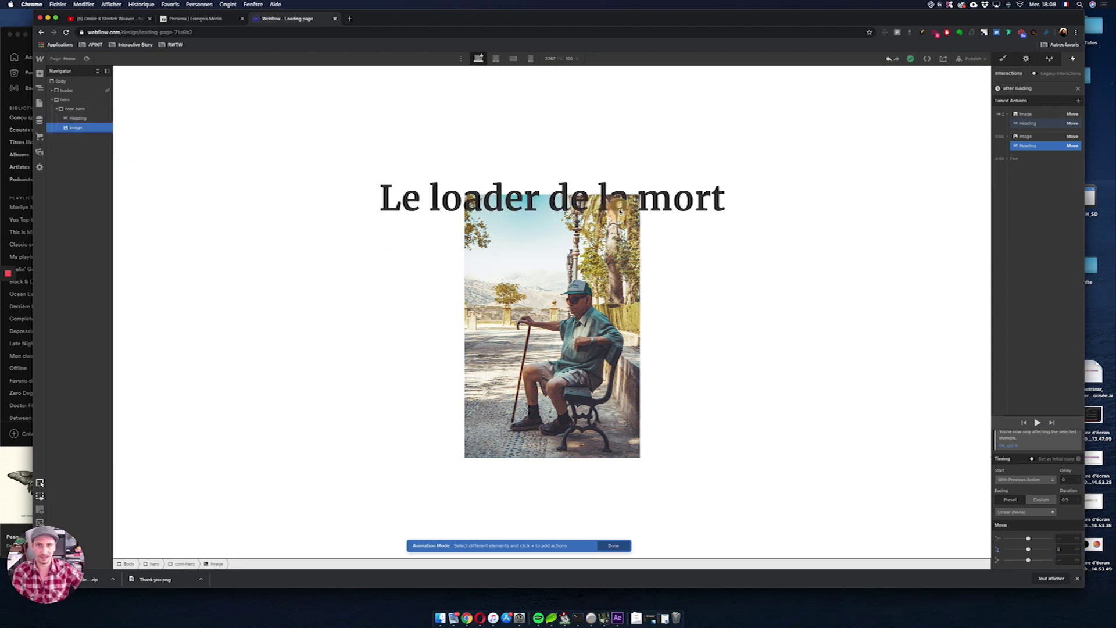
drag(1014, 146, 1009, 118)
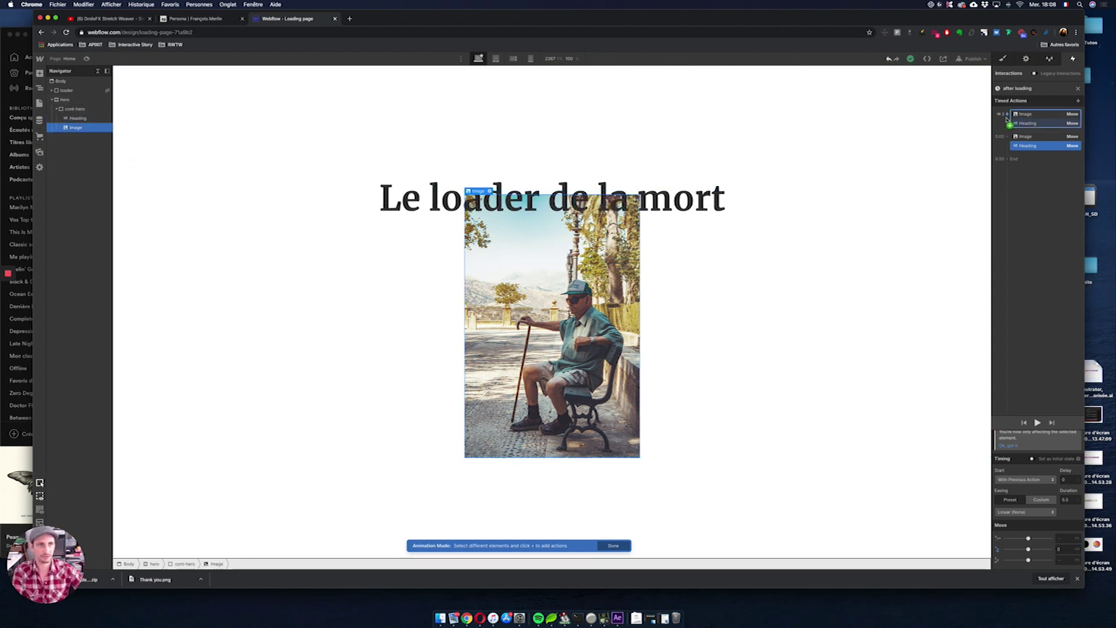
click(1010, 120)
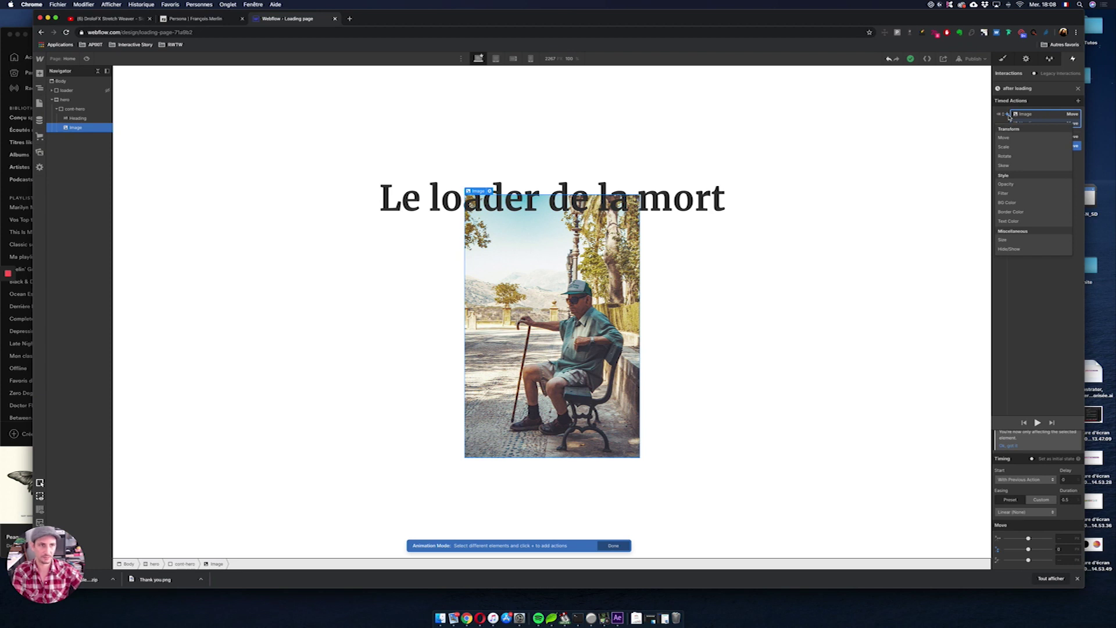
click(1010, 185)
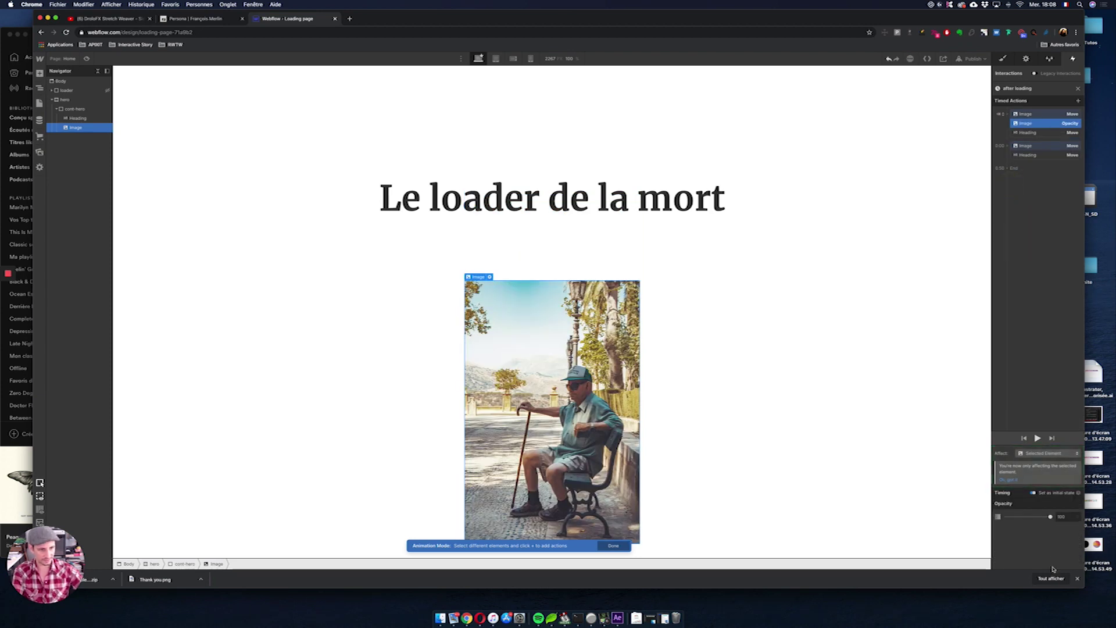
drag(1050, 516, 1006, 516)
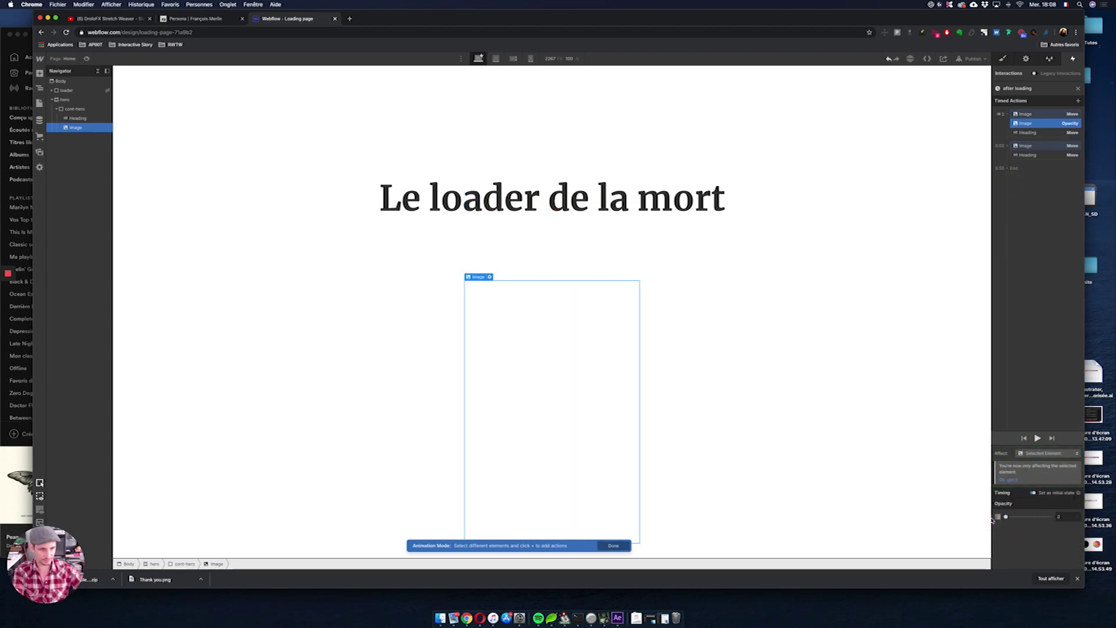
click(1009, 147)
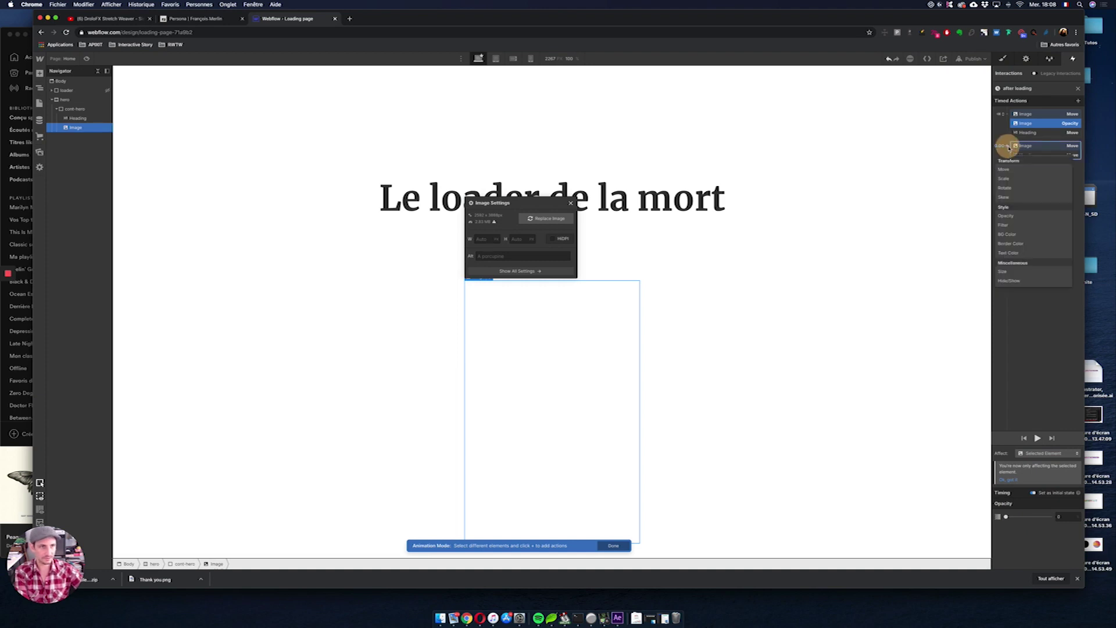
click(1010, 216)
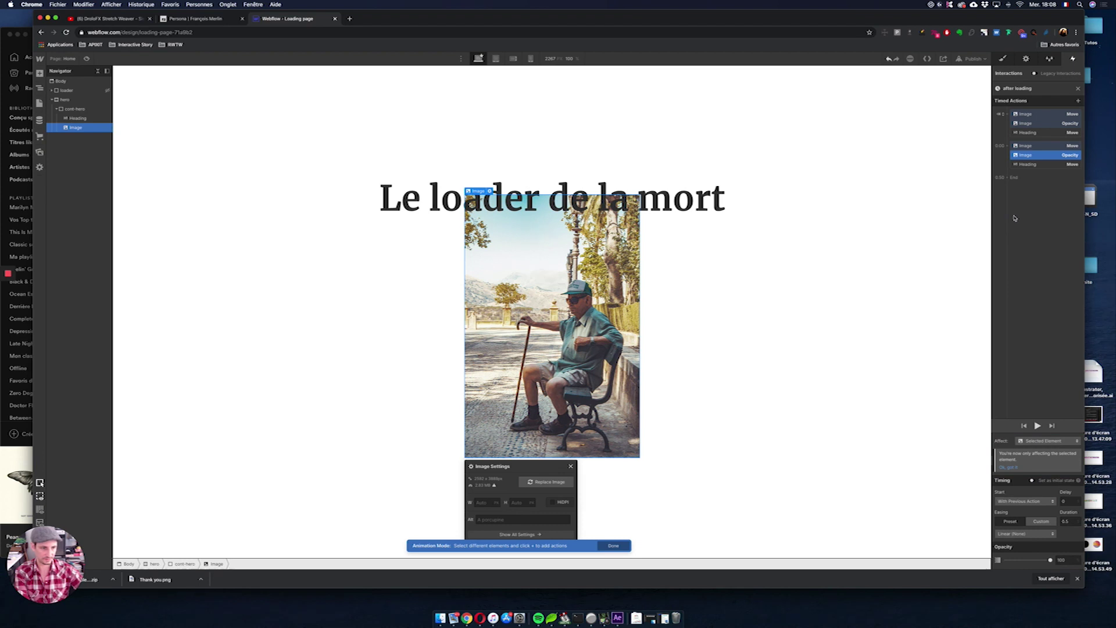
- Add Opacity actions for the heading: 0 in the initial state and 100 alongside the final moves
click(687, 200)
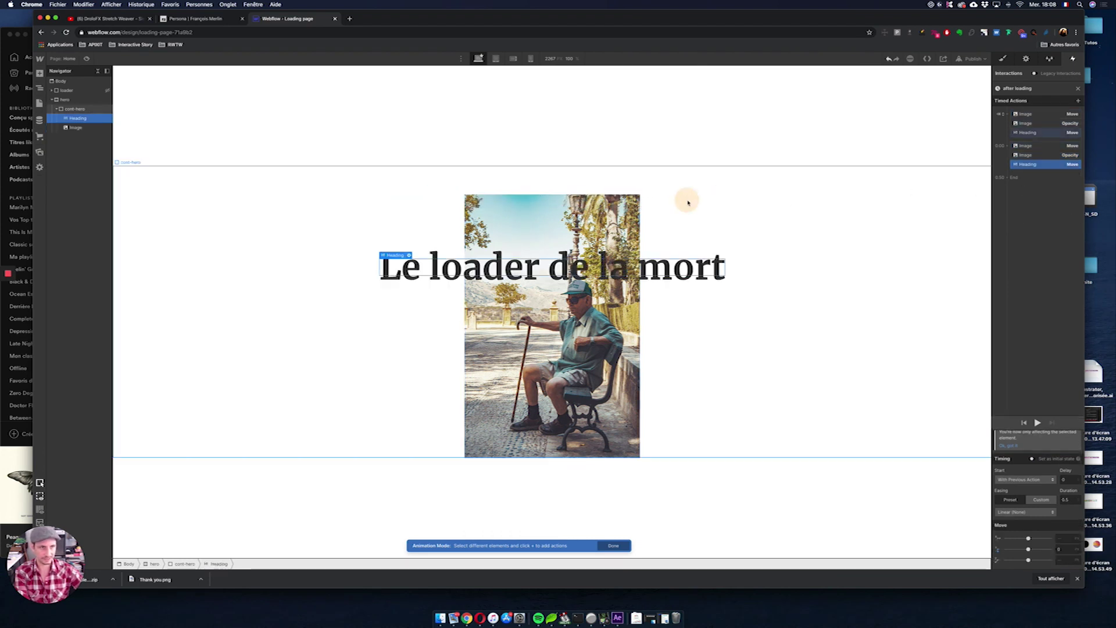
click(1007, 113)
click(1005, 184)
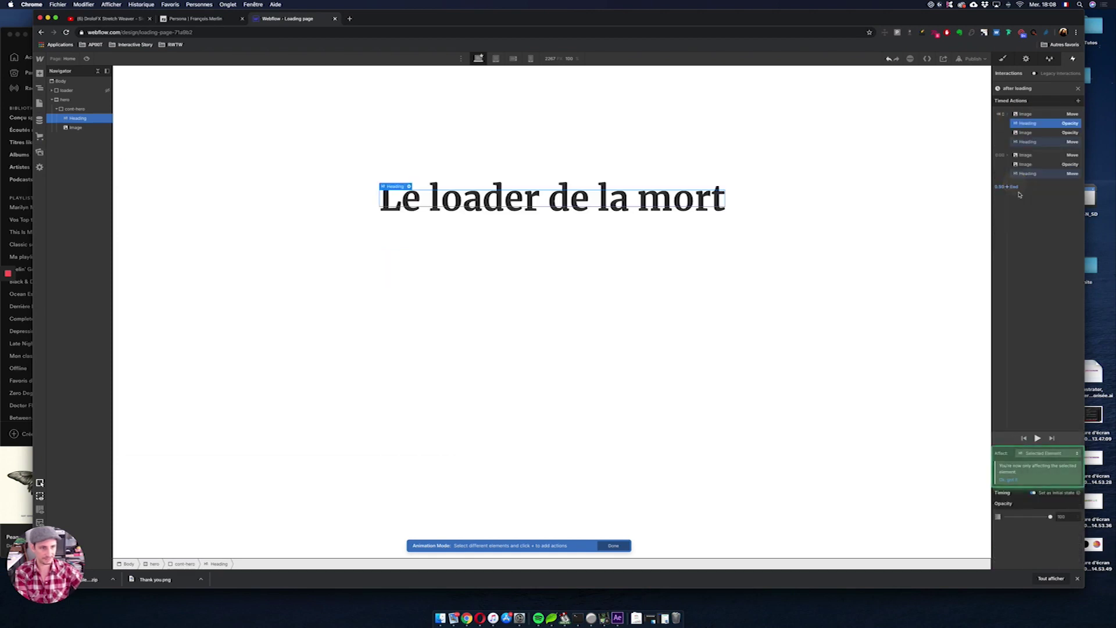
drag(1070, 516, 1041, 516)
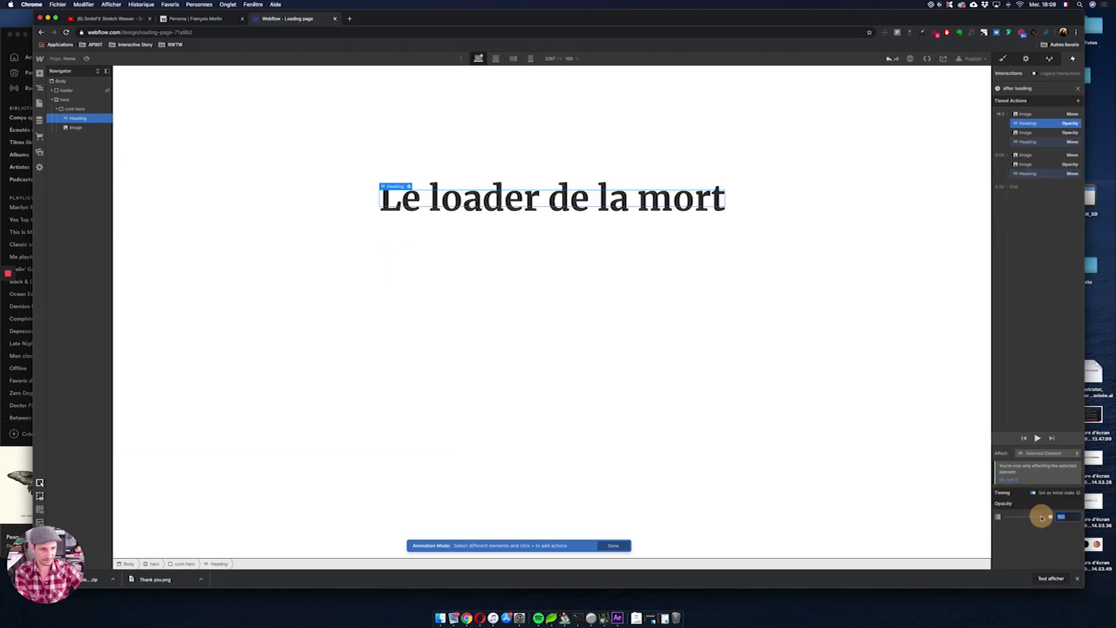
text(0)
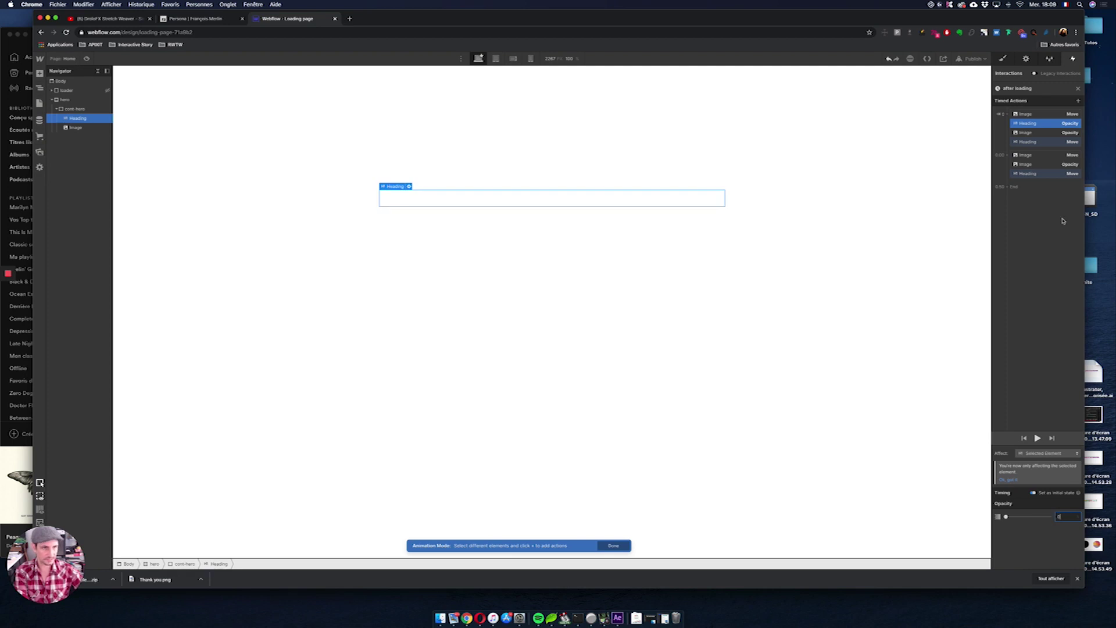
click(1006, 155)
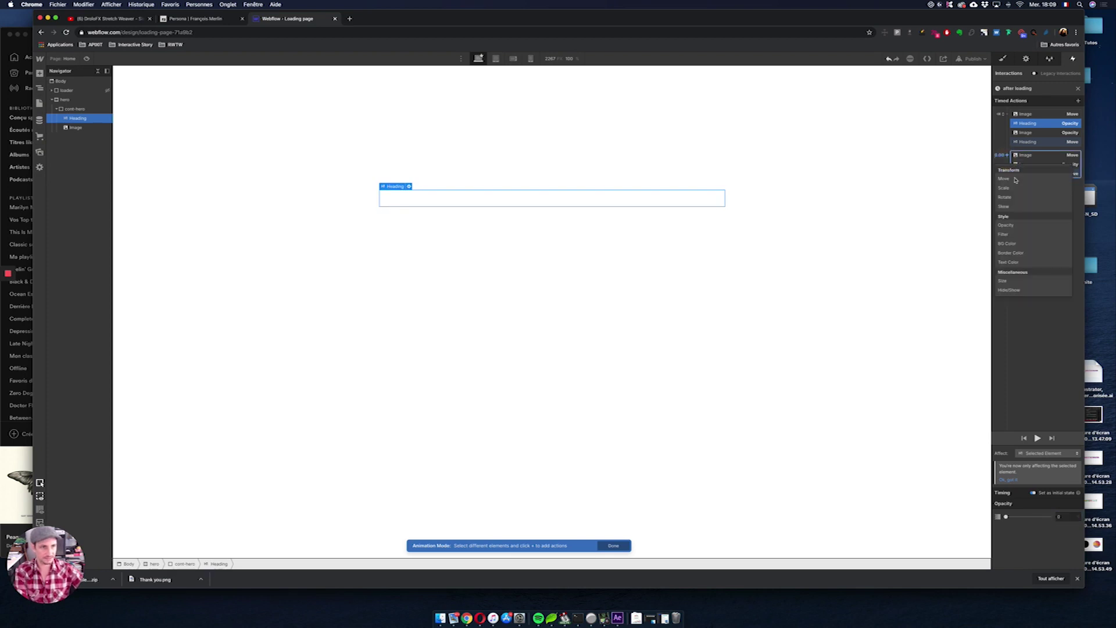
click(1017, 225)
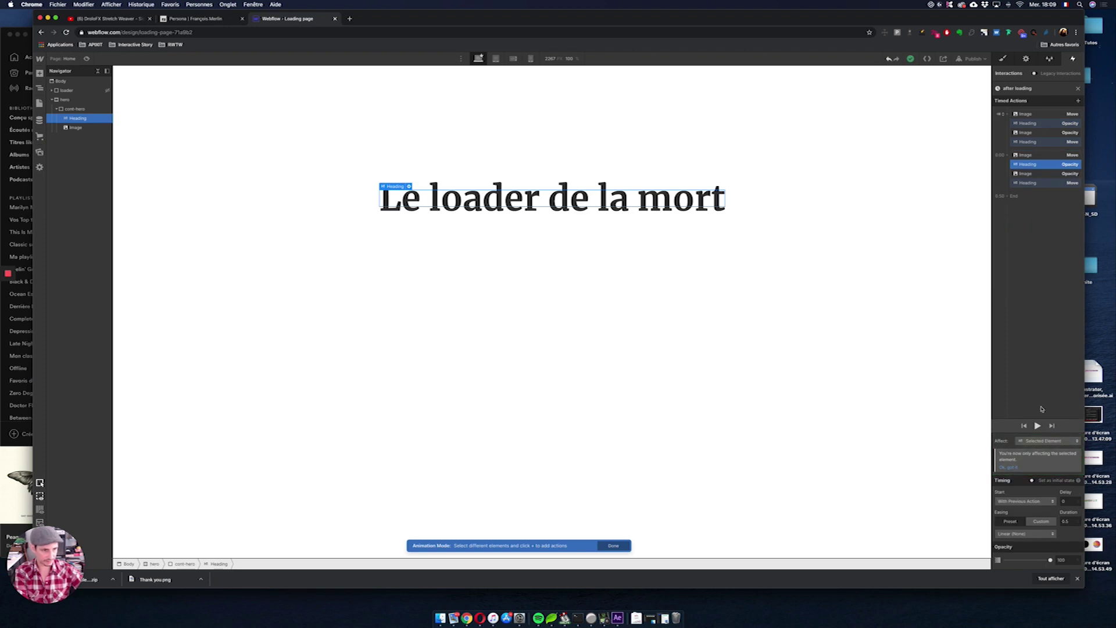
- Review the image and heading Move and Opacity actions in the after loading animation
click(1034, 306)
click(1041, 154)
click(1038, 164)
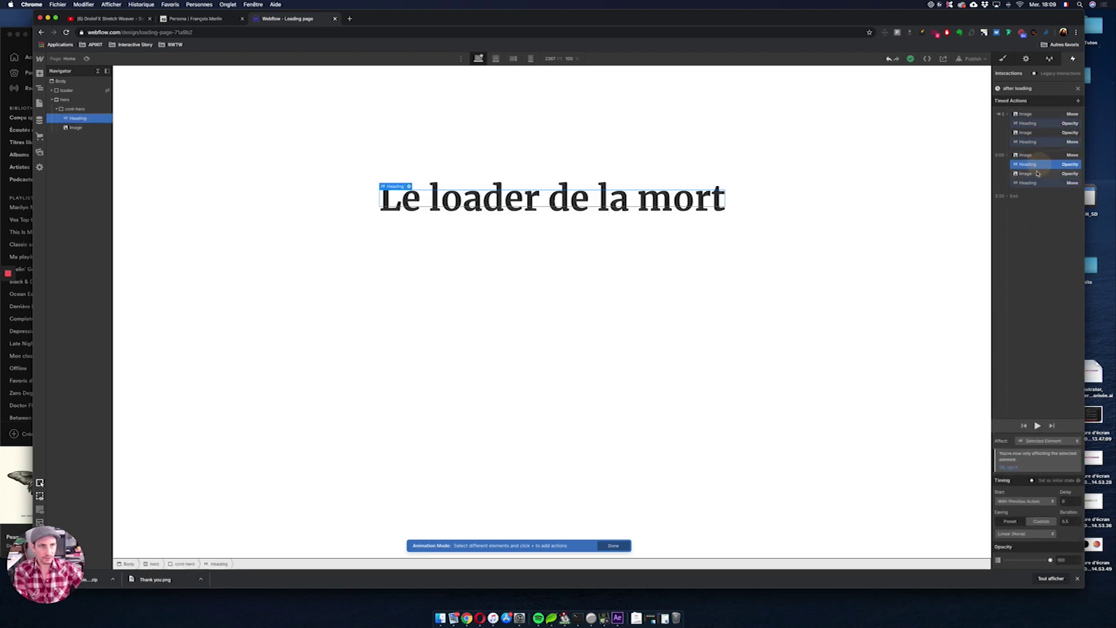
click(1037, 173)
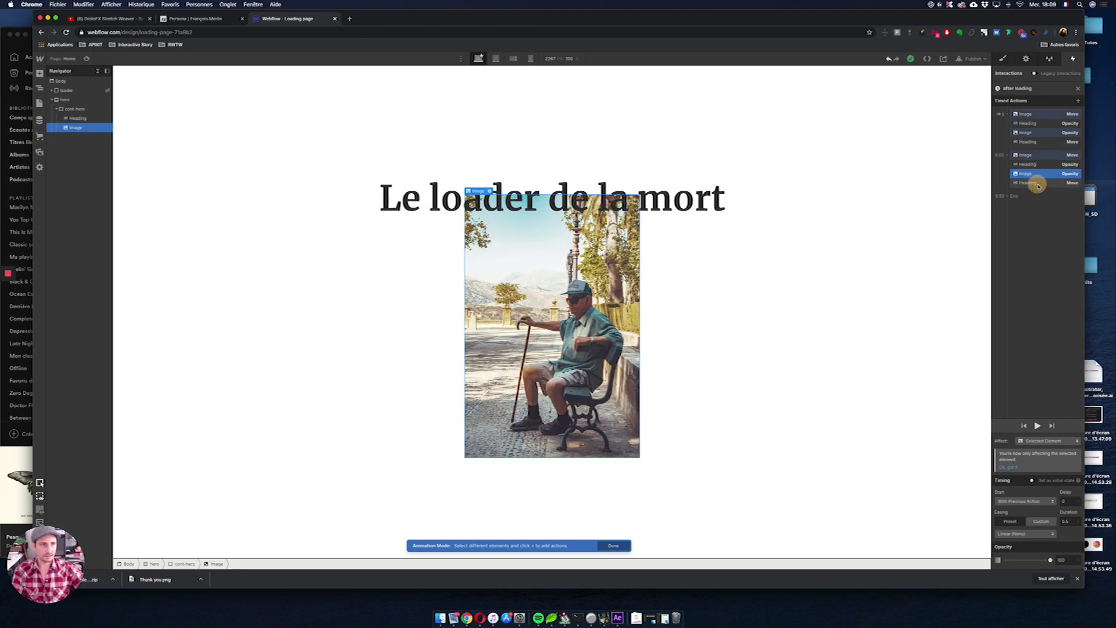
click(1038, 115)
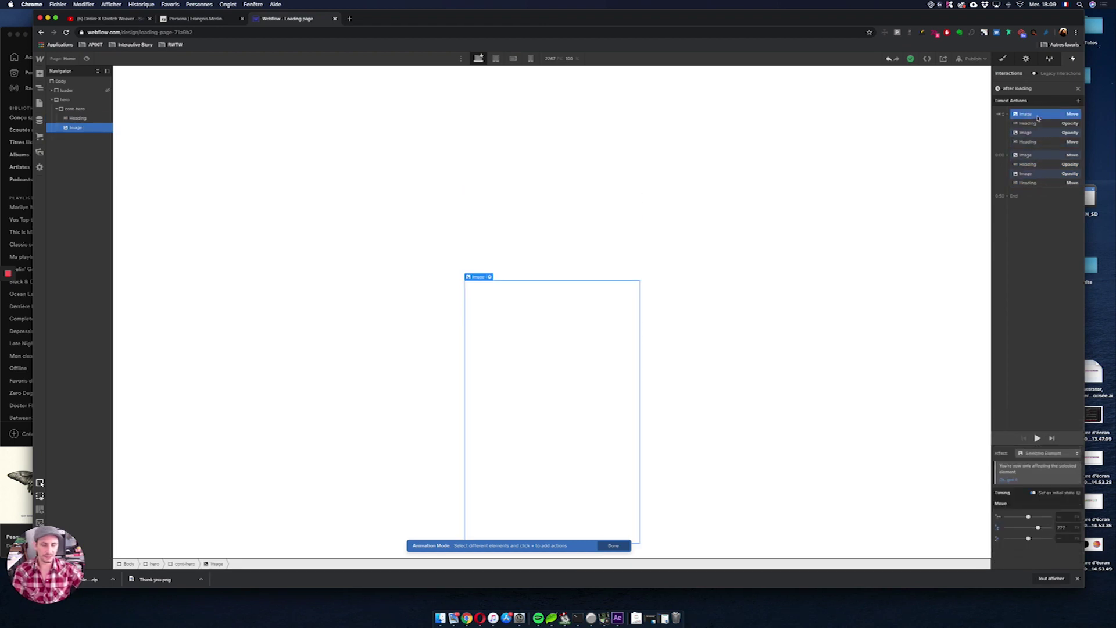
click(1038, 133)
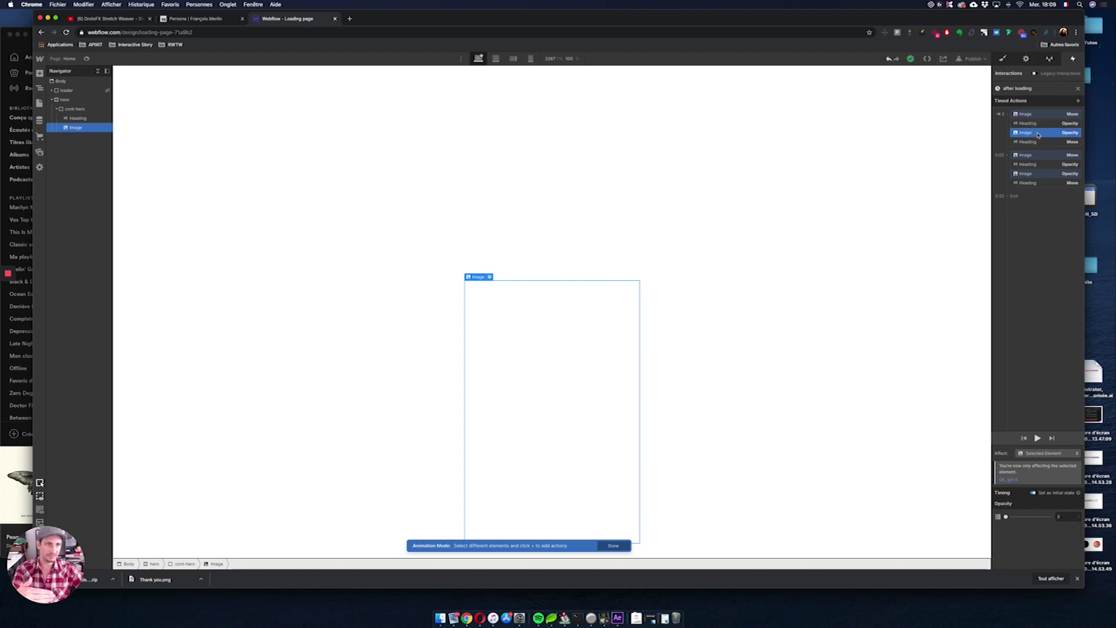
- Check the heading's initial Opacity action and the final image Move, heading Opacity and image Opacity actions
click(1038, 123)
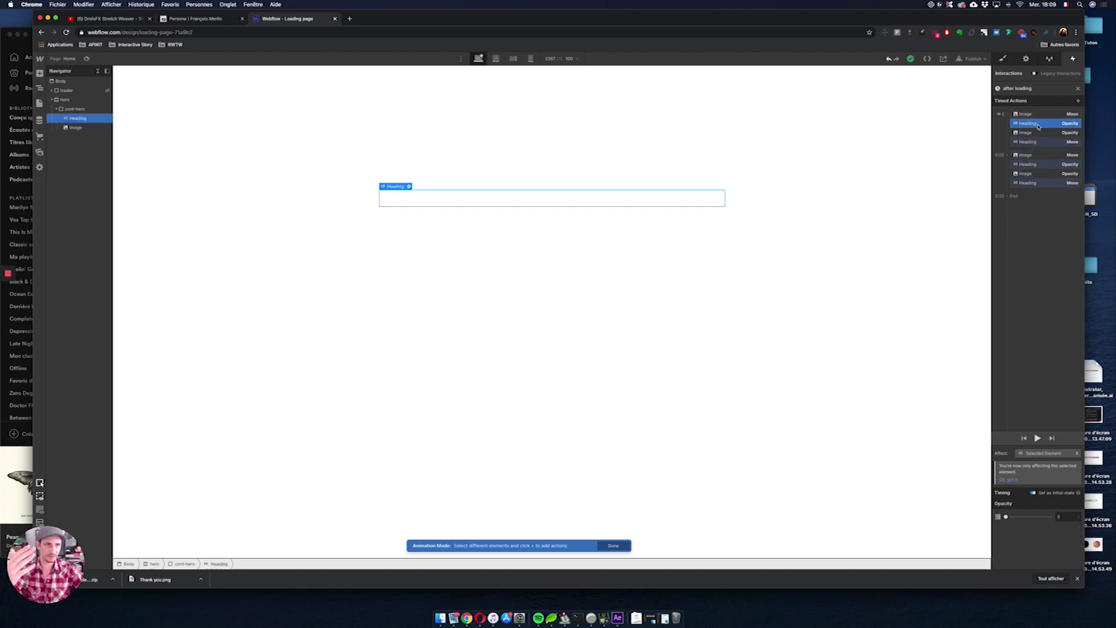
click(1041, 154)
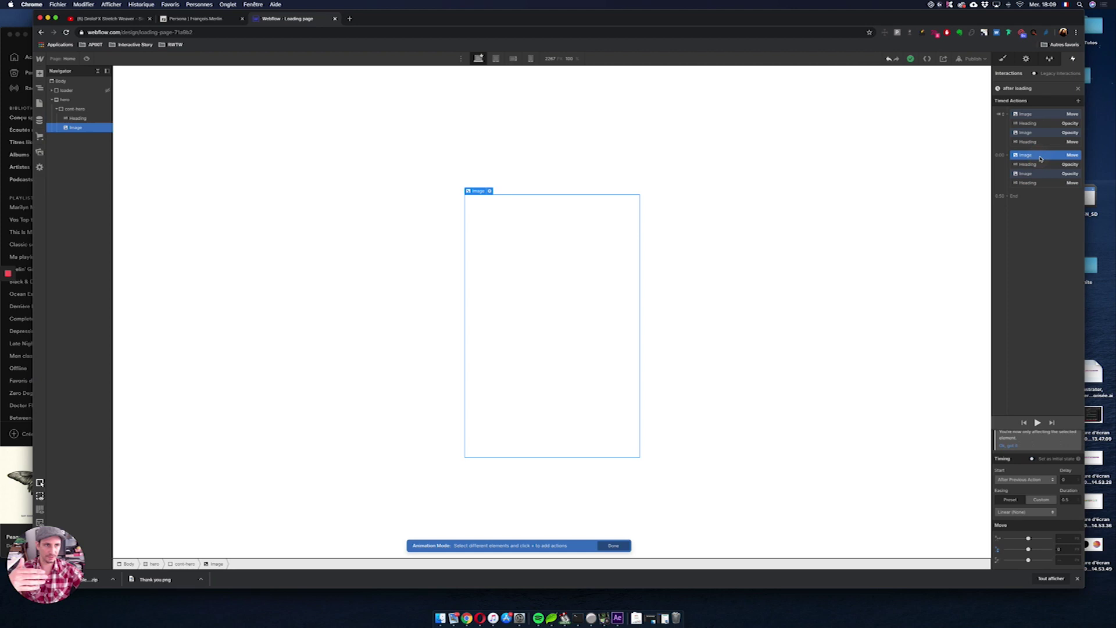
click(1044, 165)
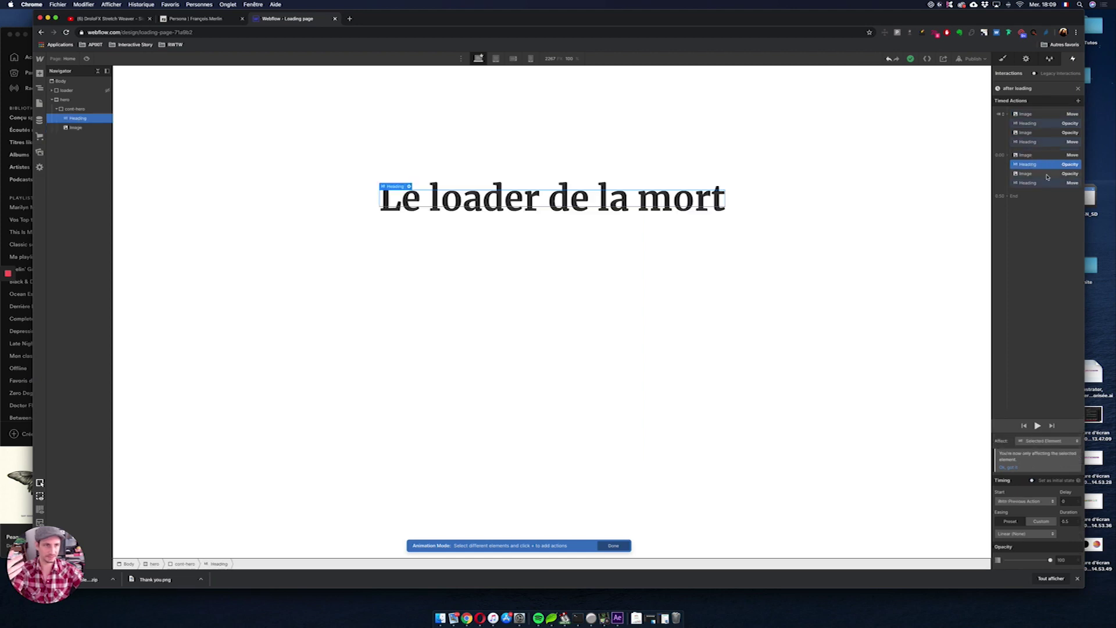
click(1046, 173)
- Set a delay of 4 seconds on the heading's final Move action and the image's final Opacity action
click(1050, 185)
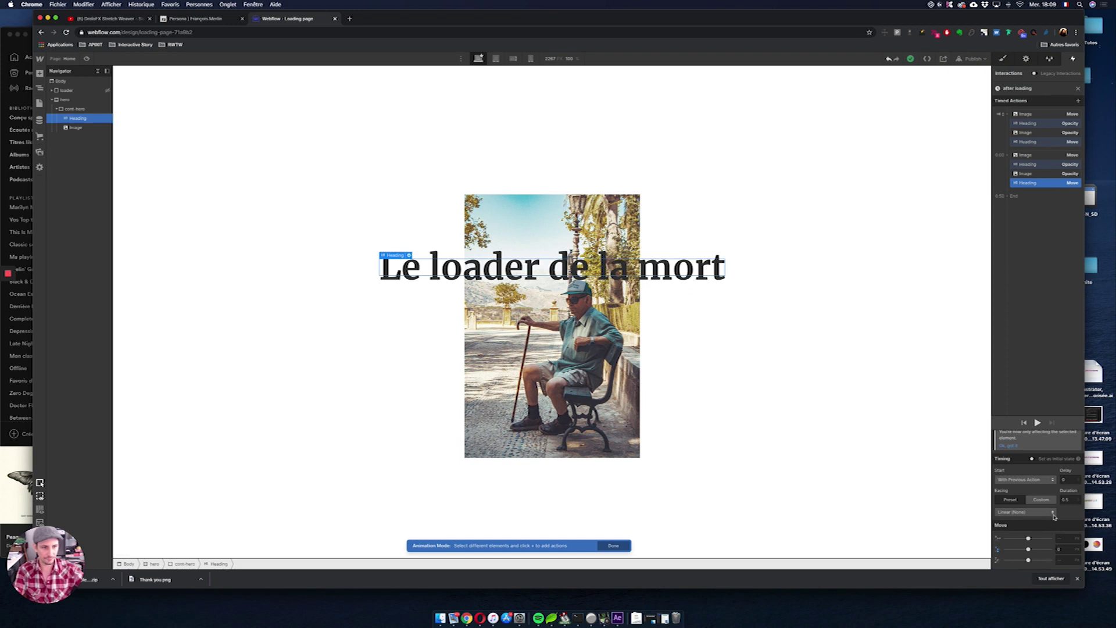
click(1064, 479)
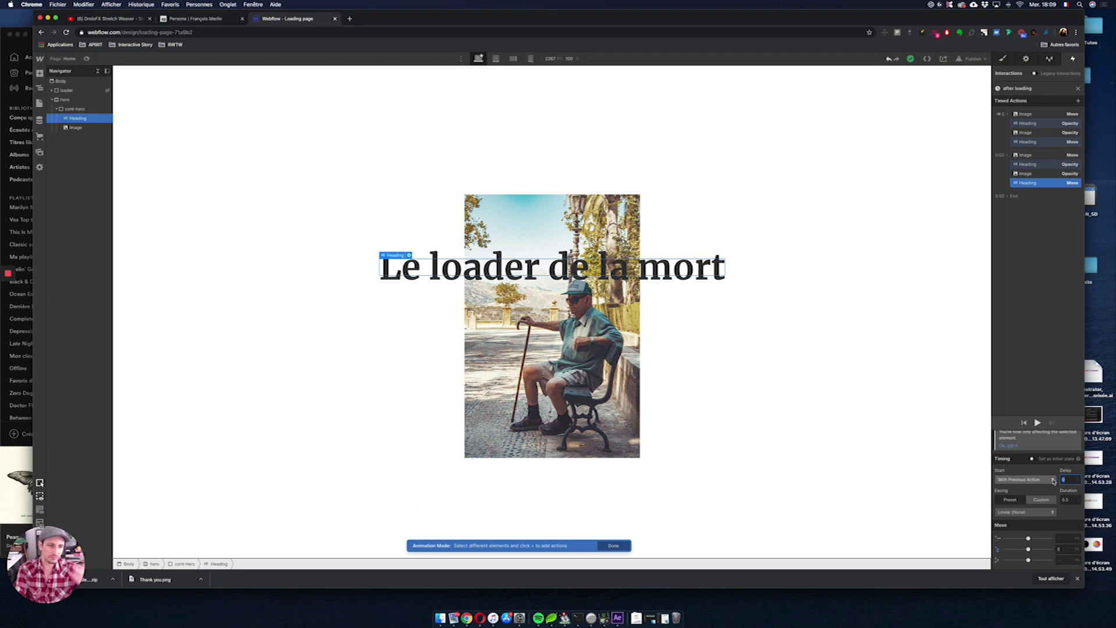
text(4)
click(1040, 173)
click(1070, 502)
text(4)
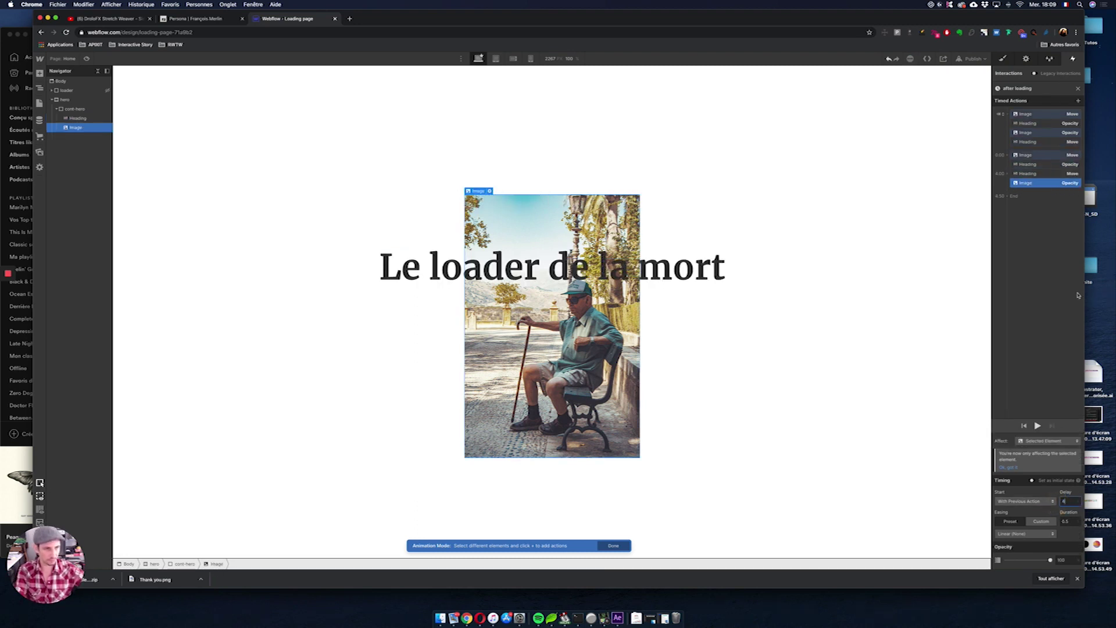
- Set a delay of 4 seconds on the heading's final Opacity action and the image's final Move action
click(1040, 165)
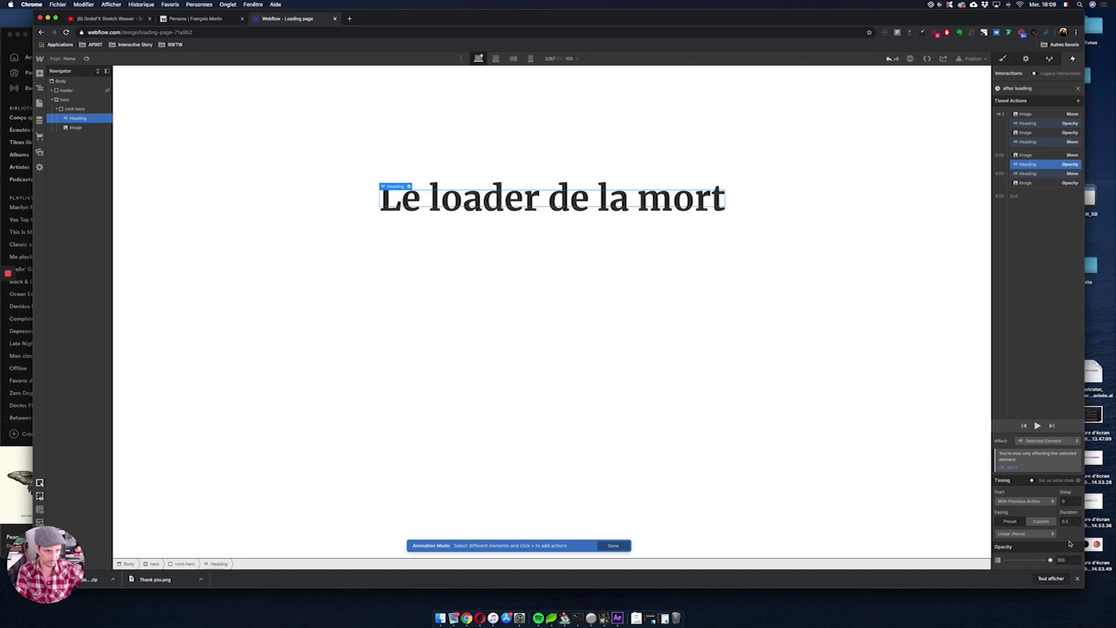
click(1067, 501)
text(4)
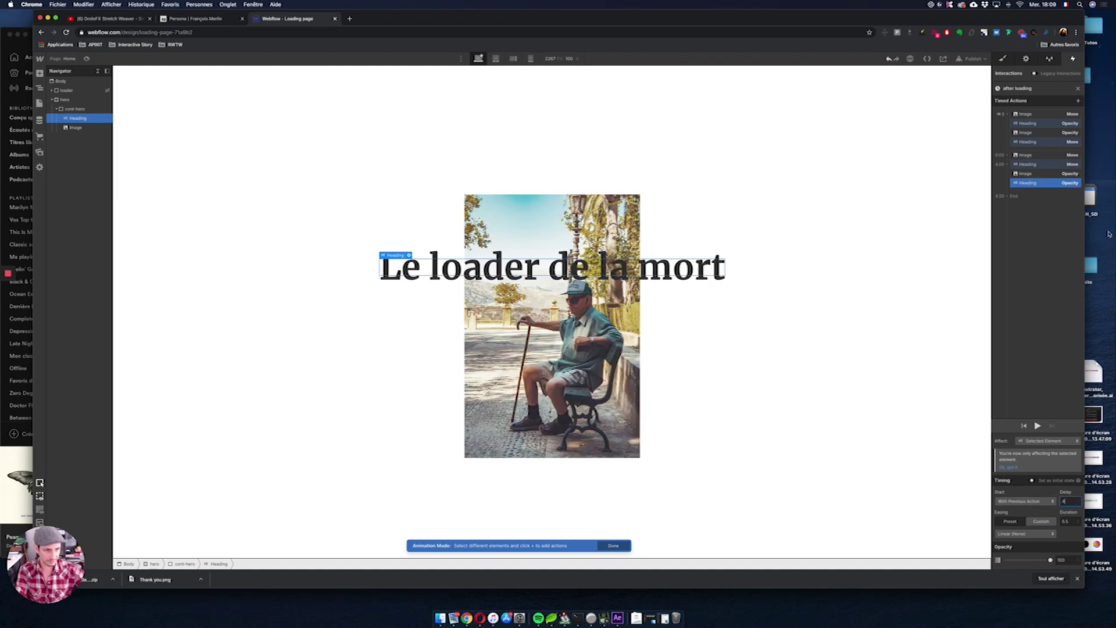
click(1046, 156)
click(1068, 480)
text(4)
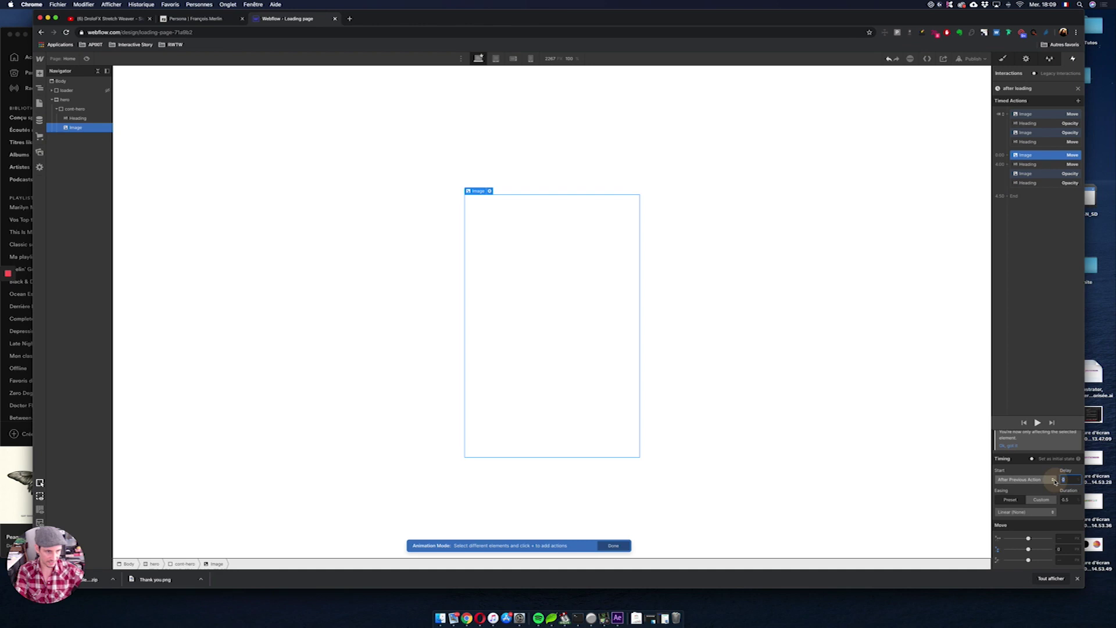
- Set the easing of the heading's final Move action and the image's final Opacity action to Ease Out
click(1041, 155)
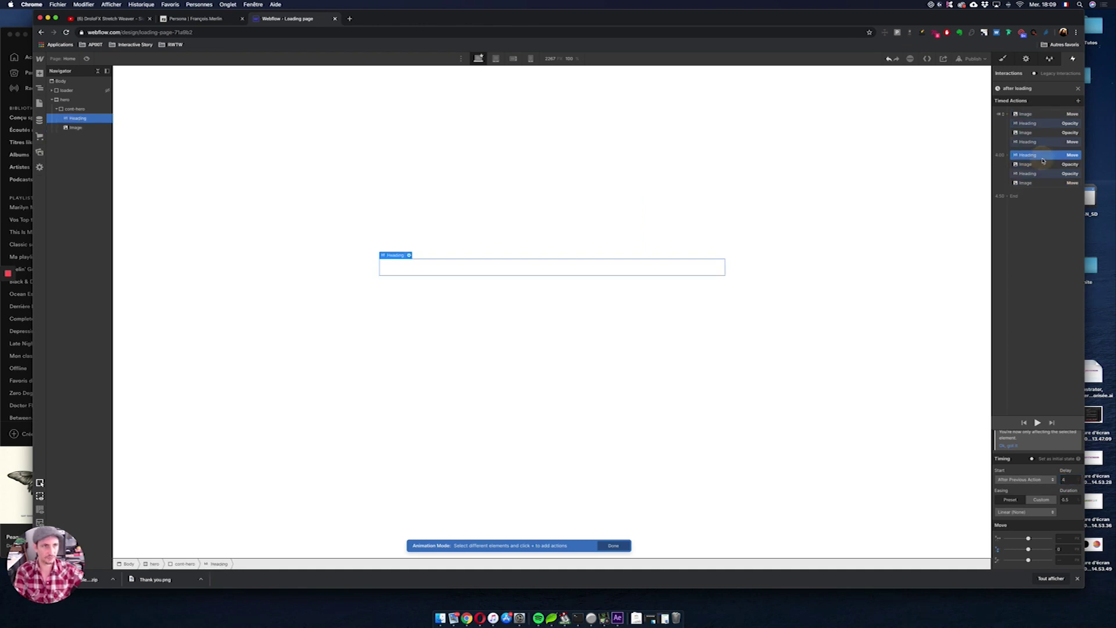
click(1019, 512)
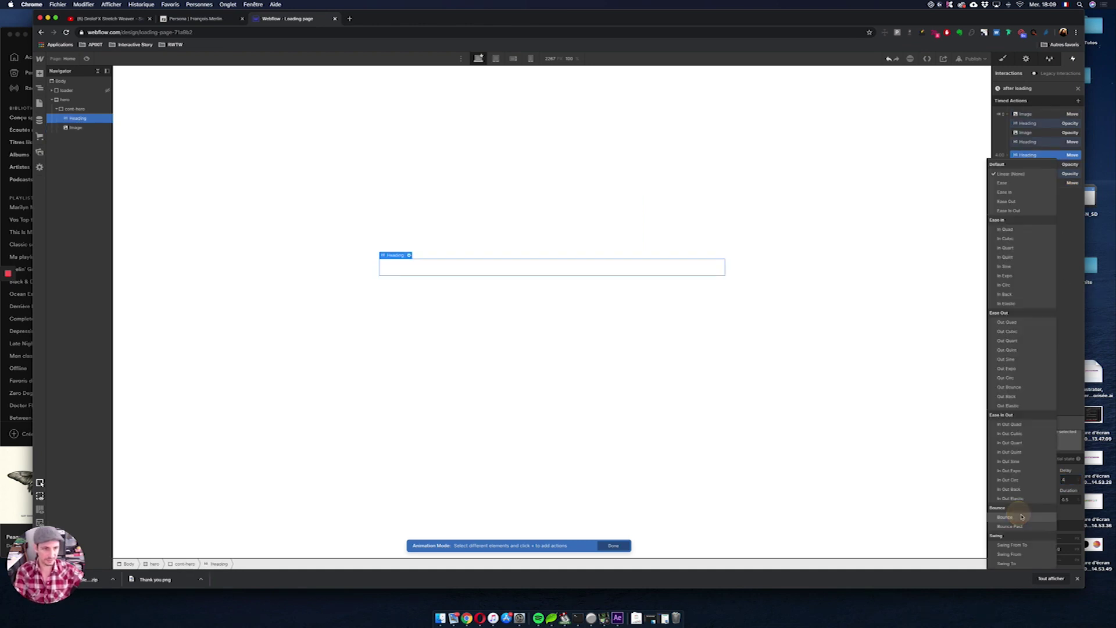
click(1021, 201)
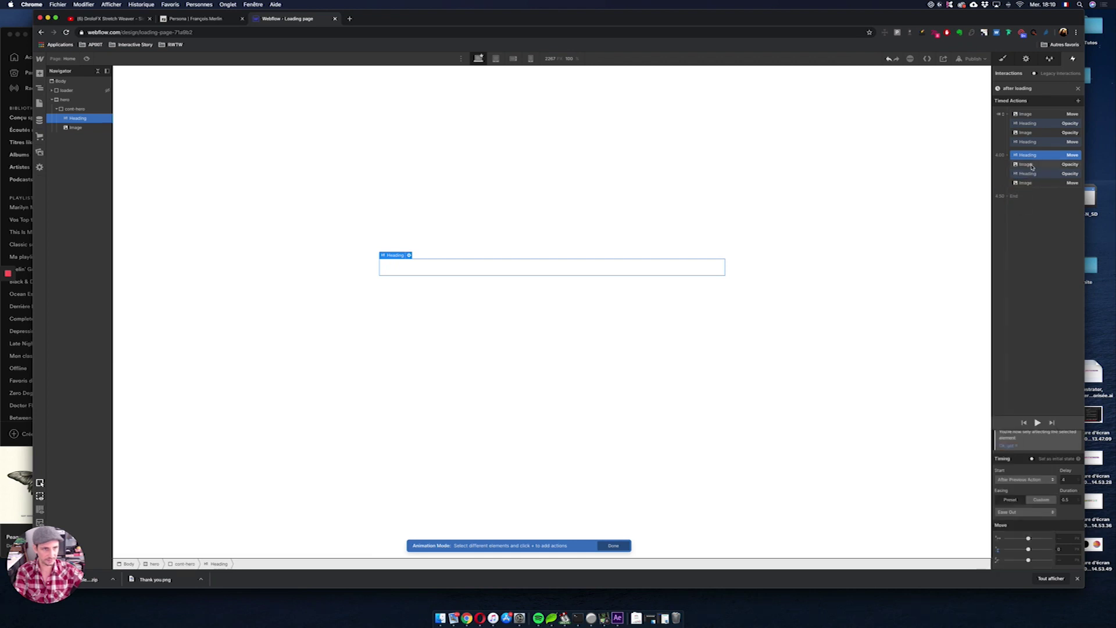
click(1032, 167)
click(1017, 531)
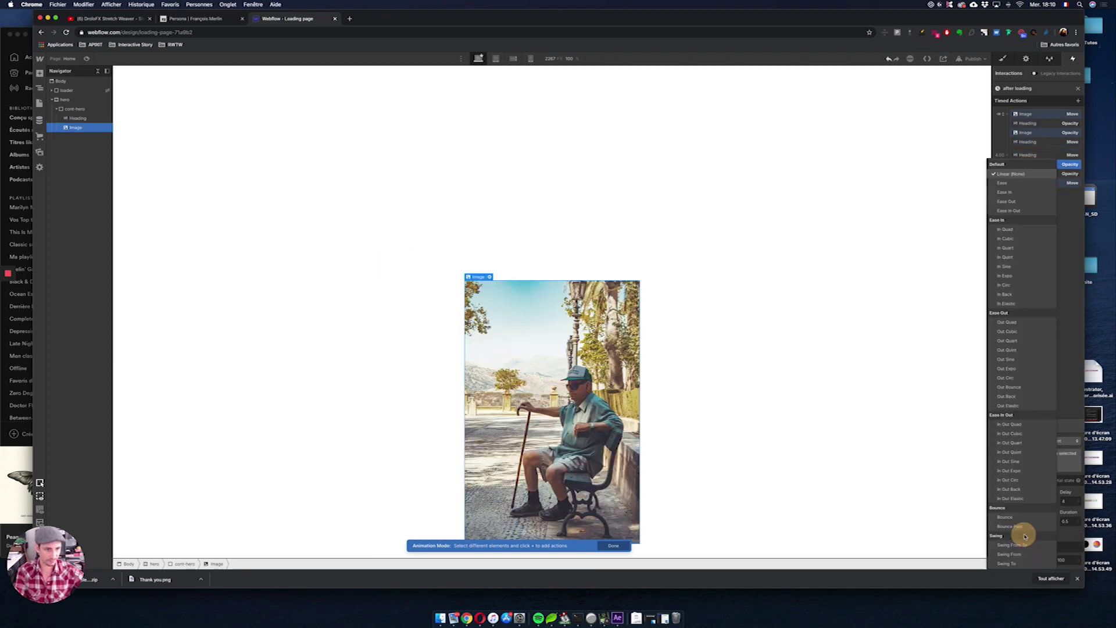
click(1018, 201)
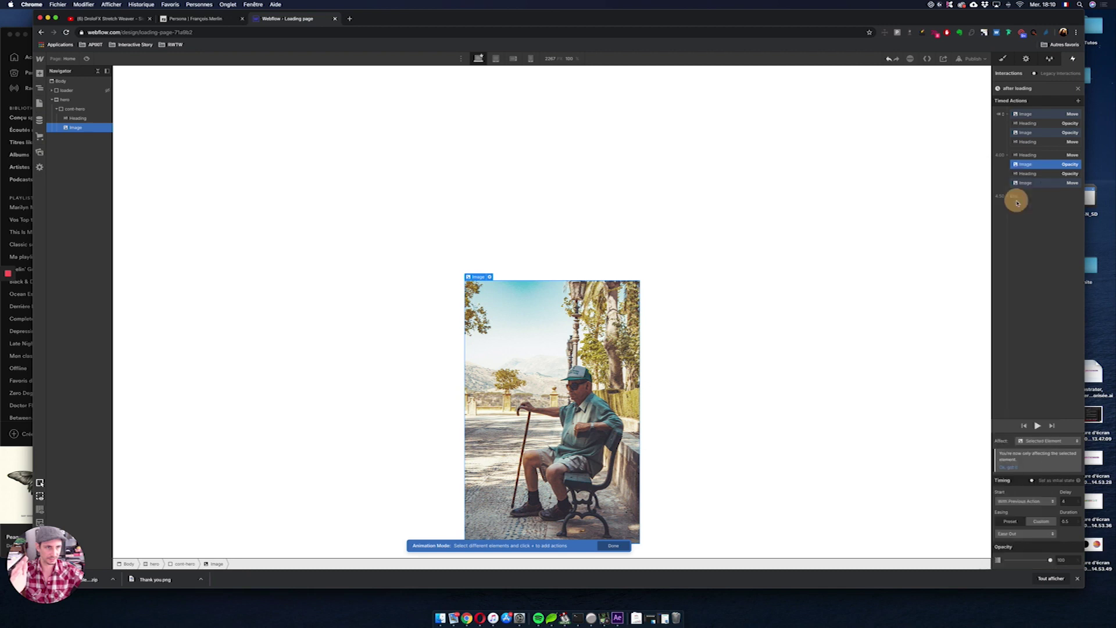
- Set the easing of the heading's final Opacity action and the image's final Move action to Ease Out
click(1028, 174)
click(1026, 532)
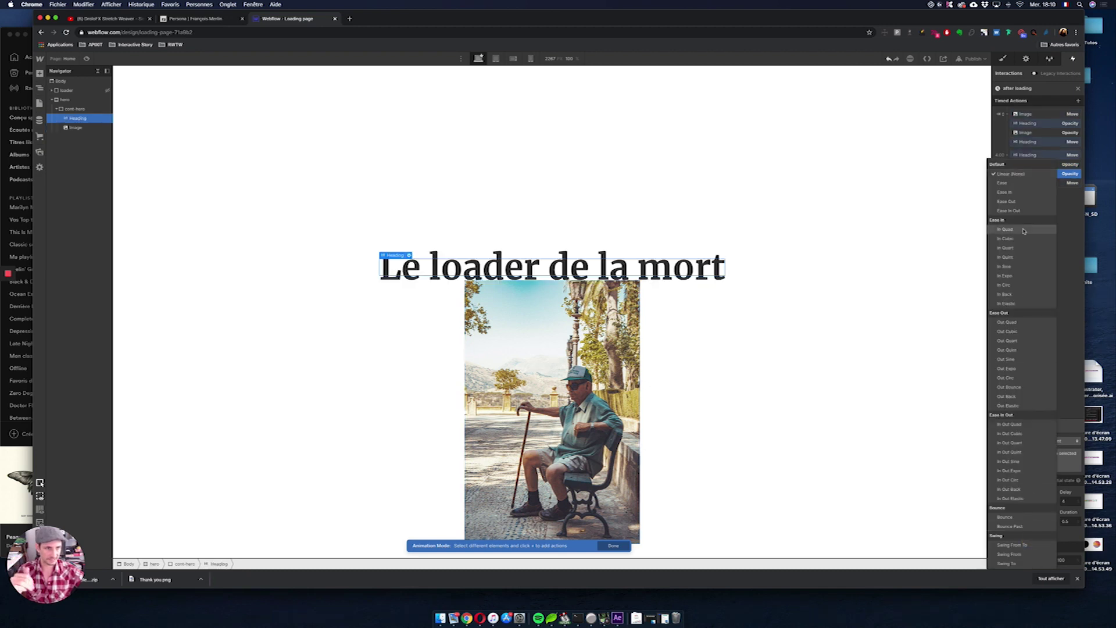
click(1014, 201)
click(1037, 182)
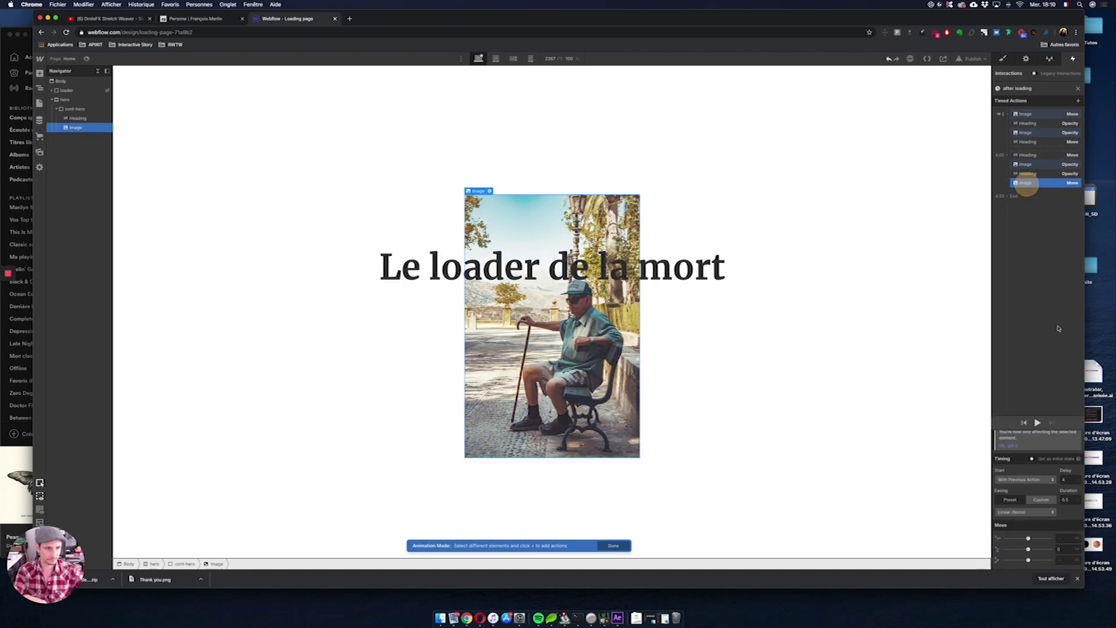
click(1035, 511)
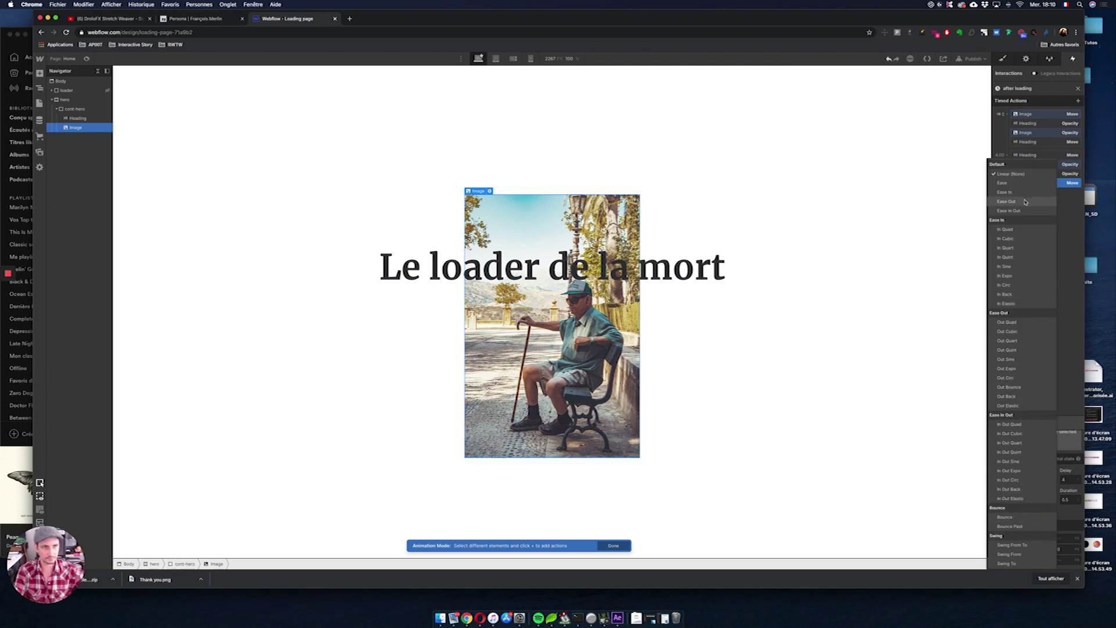
click(1024, 201)
- Preview the page to check the loader followed by the hero heading and image entrance
click(86, 59)
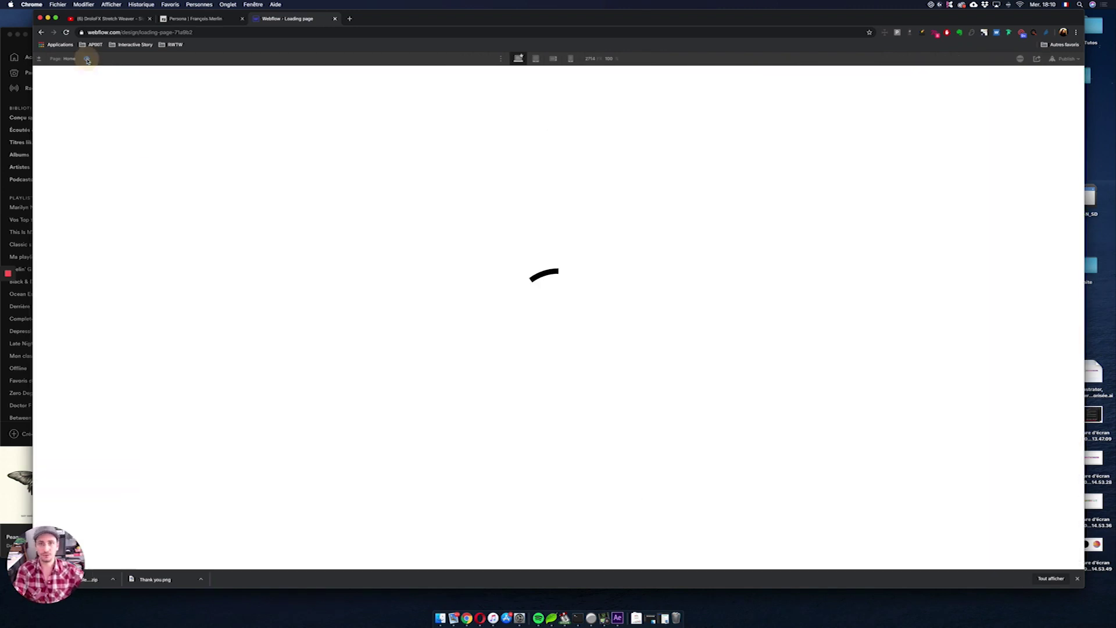